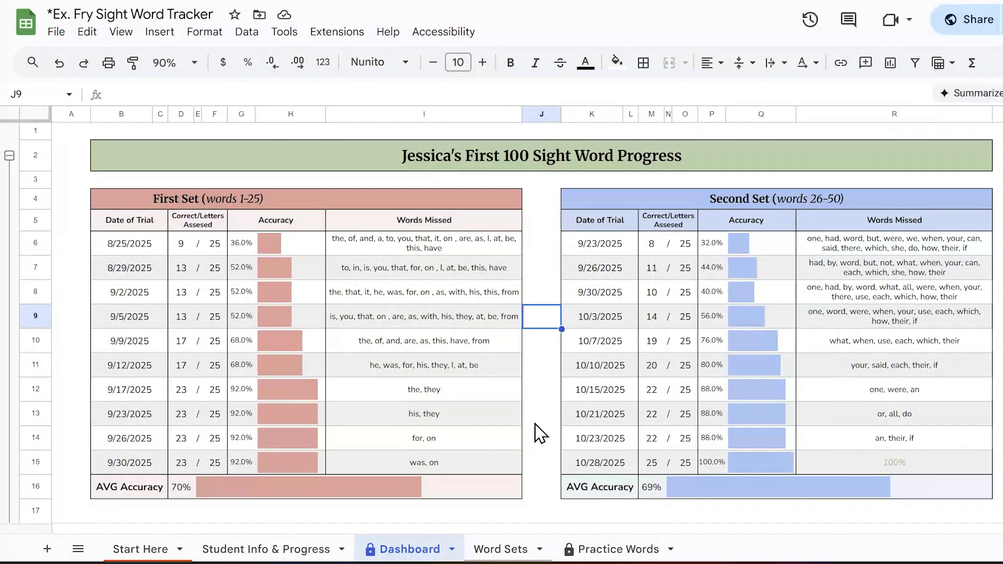
Step: Review the copy instructions, the example link cell and the first setup steps on the Start Here sheet
click(140, 552)
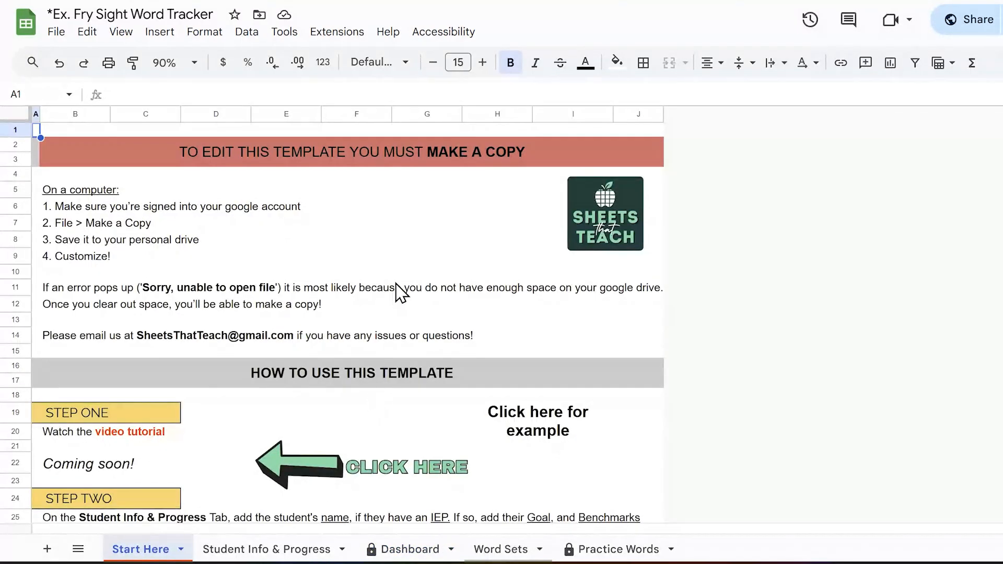
scroll(387, 289, down, 12)
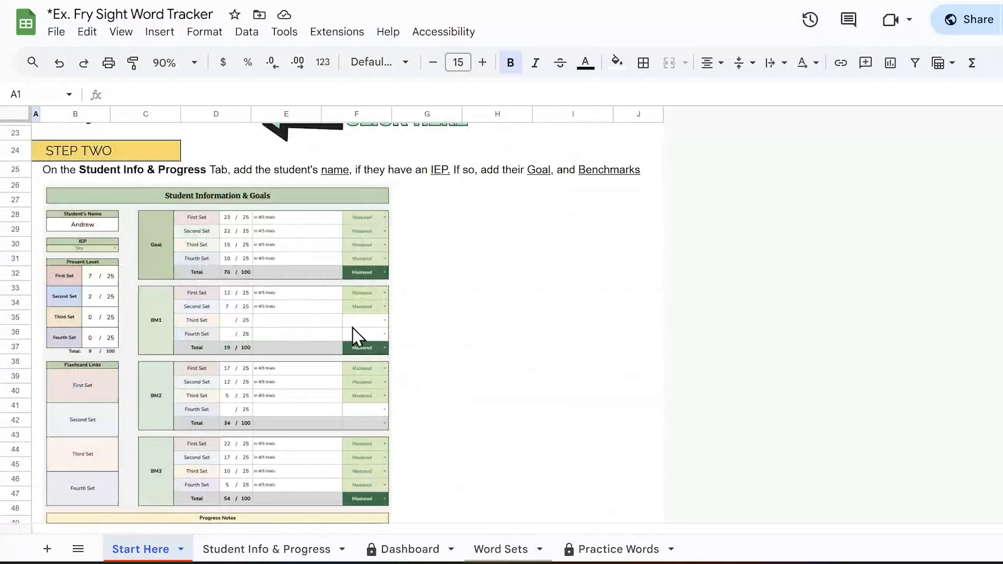
scroll(358, 336, up, 4)
scroll(359, 336, up, 8)
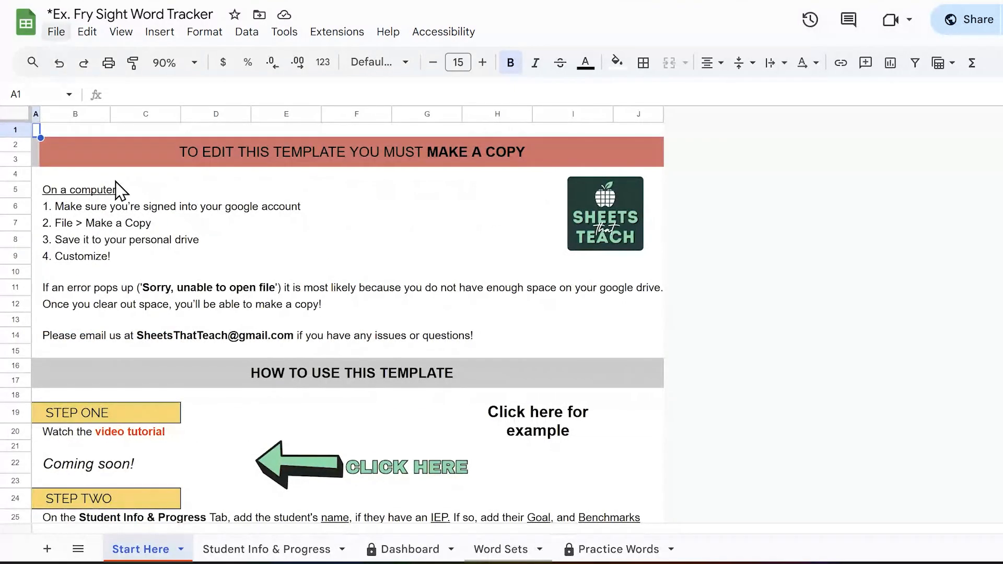
click(531, 416)
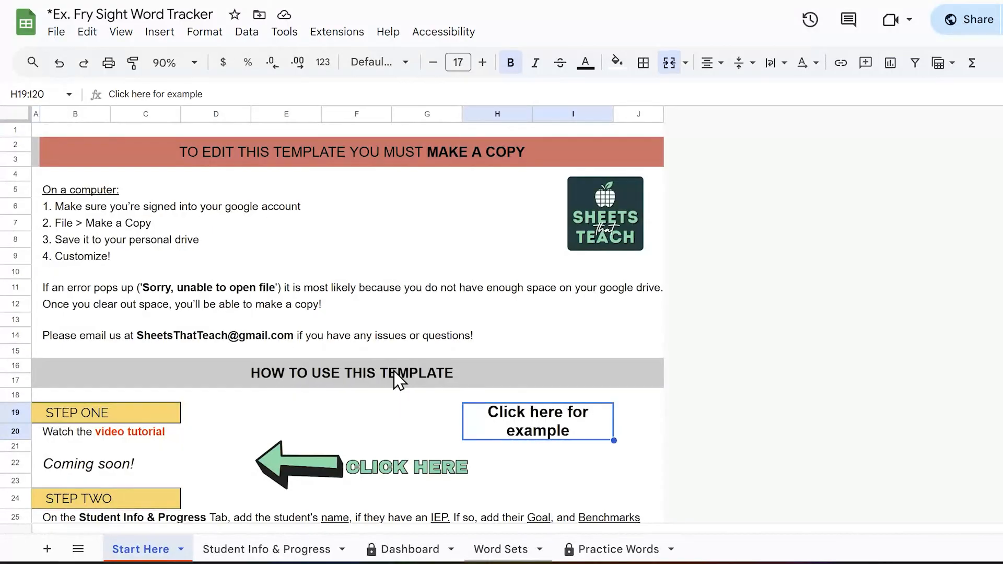
scroll(359, 359, down, 8)
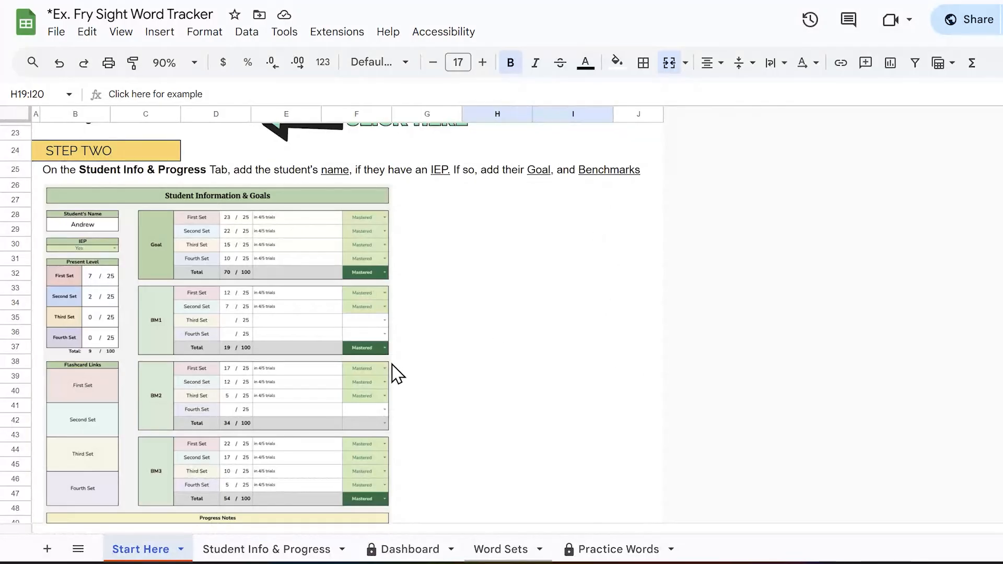
scroll(411, 366, up, 10)
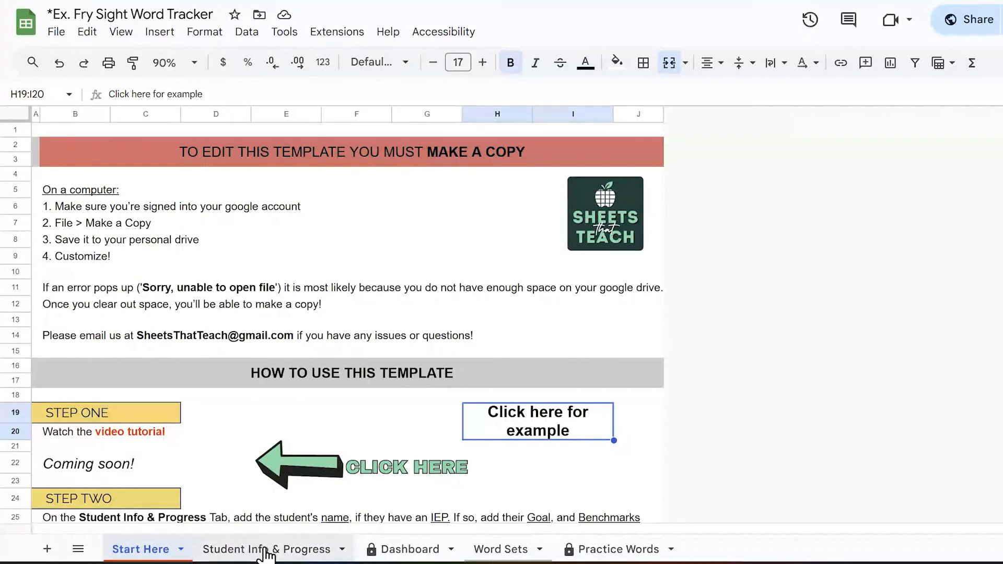
Step: Look over the student information, IEP field, present levels, goals and benchmarks on the Student Info & Progress sheet
click(274, 549)
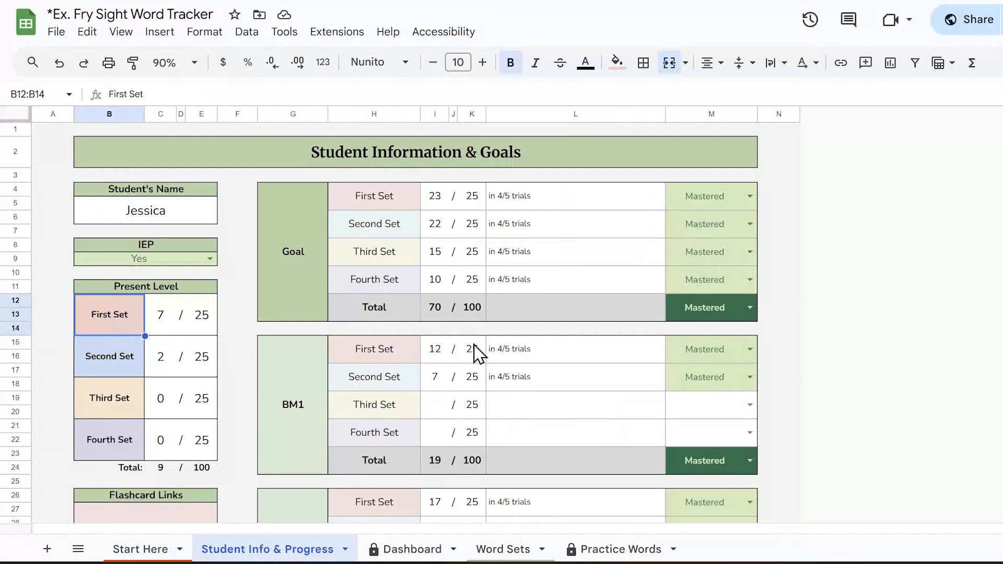
scroll(475, 353, down, 4)
scroll(476, 352, up, 4)
click(152, 259)
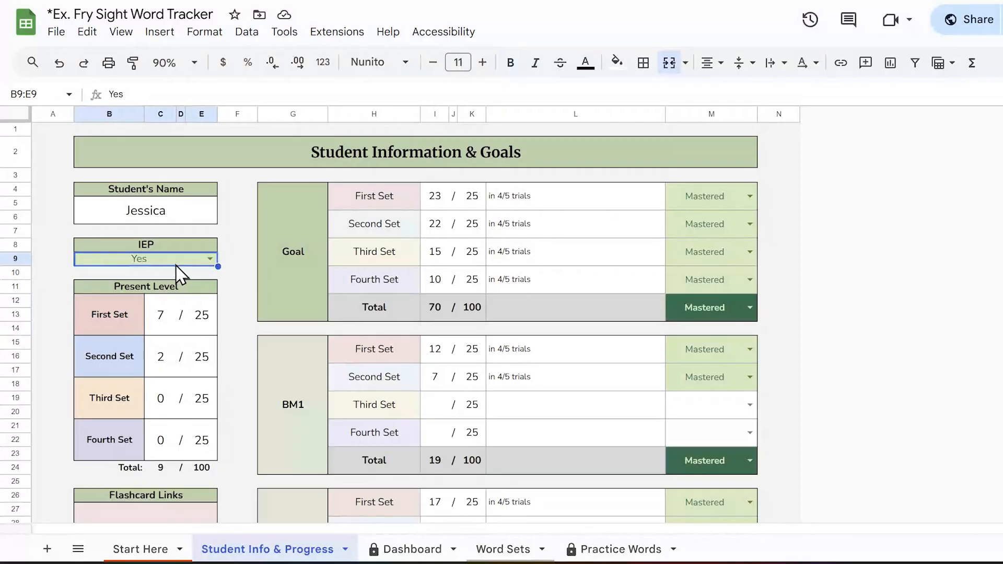
scroll(597, 396, down, 5)
scroll(598, 396, up, 5)
Step: Look through the whole Dashboard sheet, from the four word set tables to the progress line chart
click(413, 549)
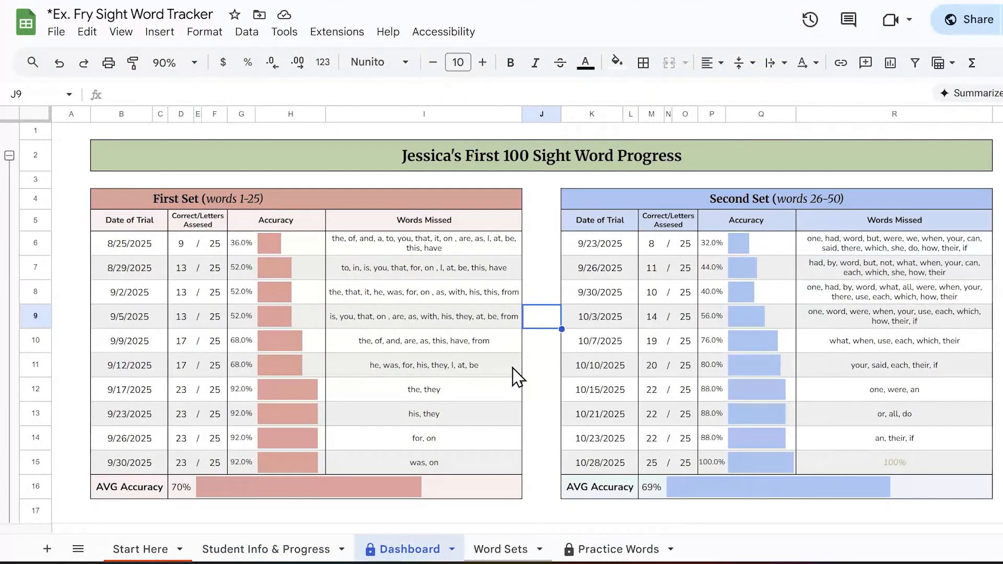
scroll(517, 376, down, 3)
scroll(477, 343, down, 4)
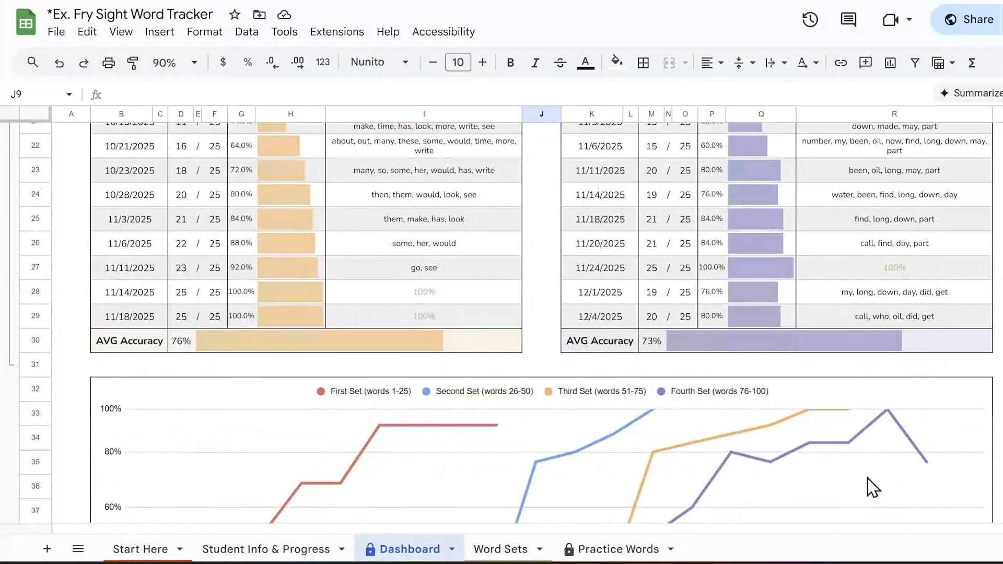
scroll(871, 485, down, 2)
scroll(857, 428, up, 9)
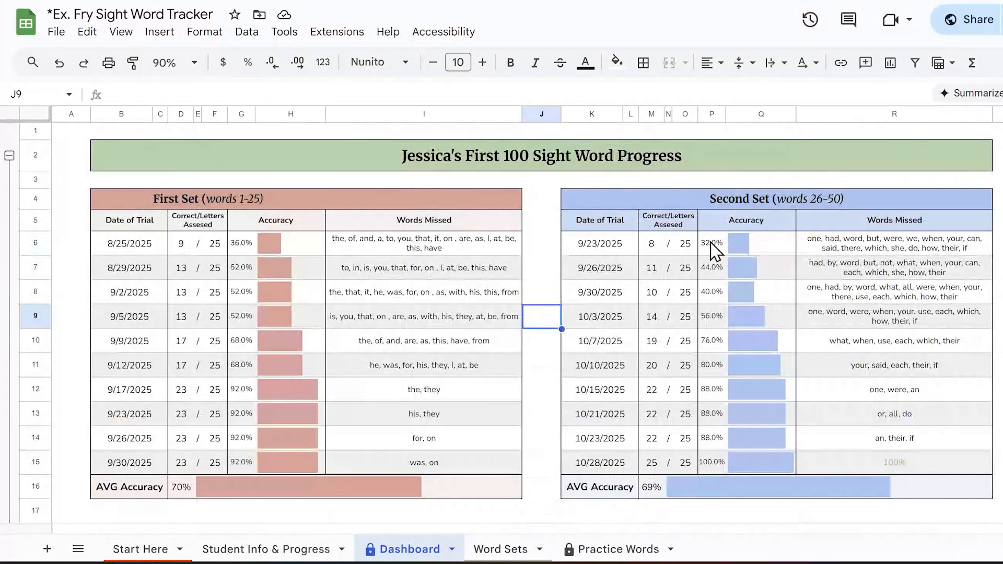
Step: Compare the Dashboard title's formula with the student's name cell on the Student Info & Progress sheet that feeds it
click(423, 163)
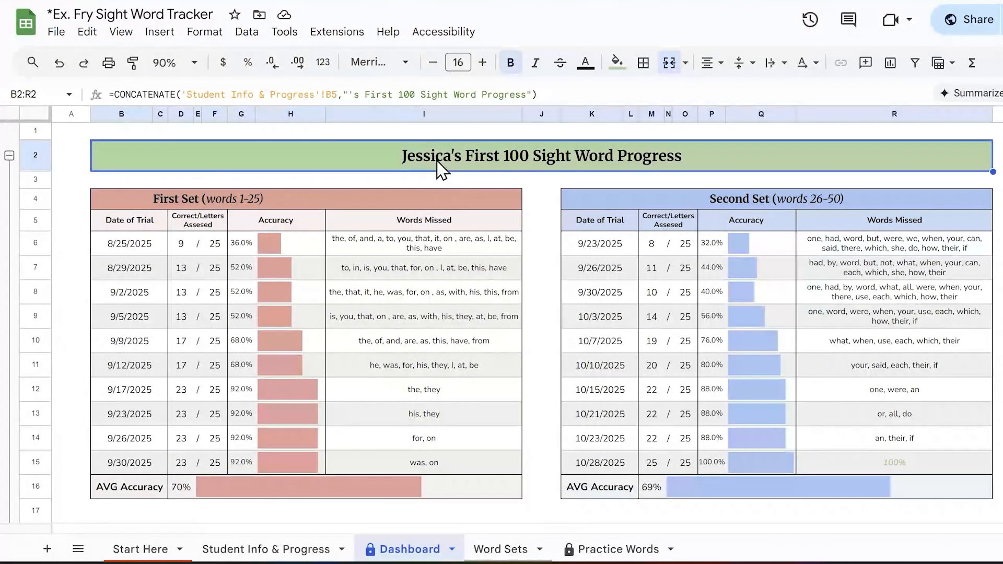
click(293, 549)
click(176, 223)
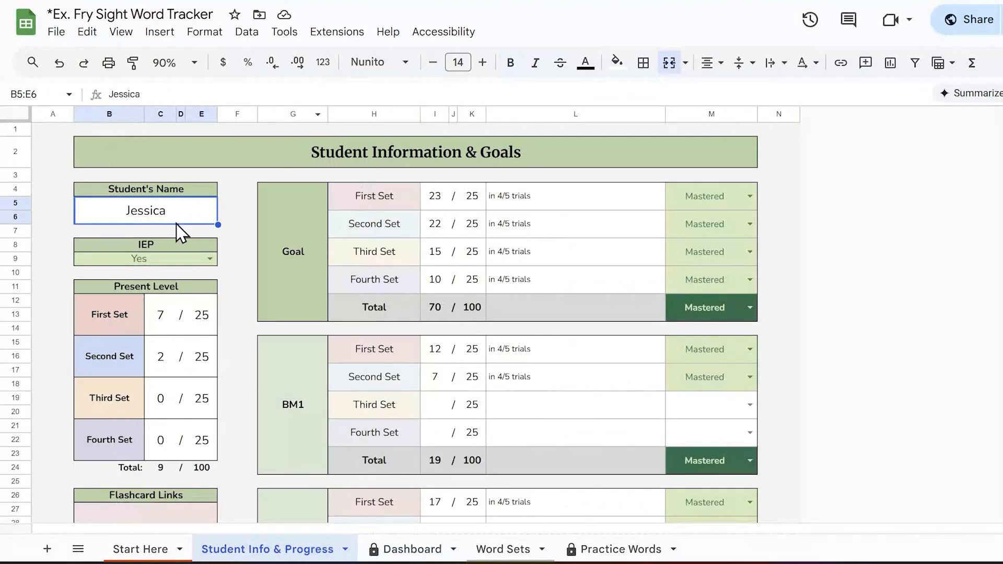
click(412, 553)
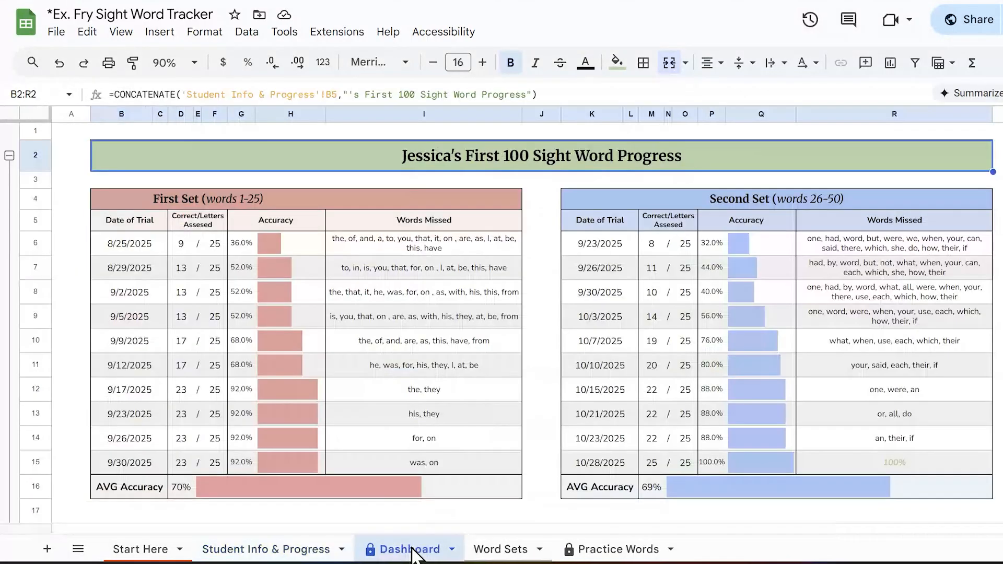
click(552, 286)
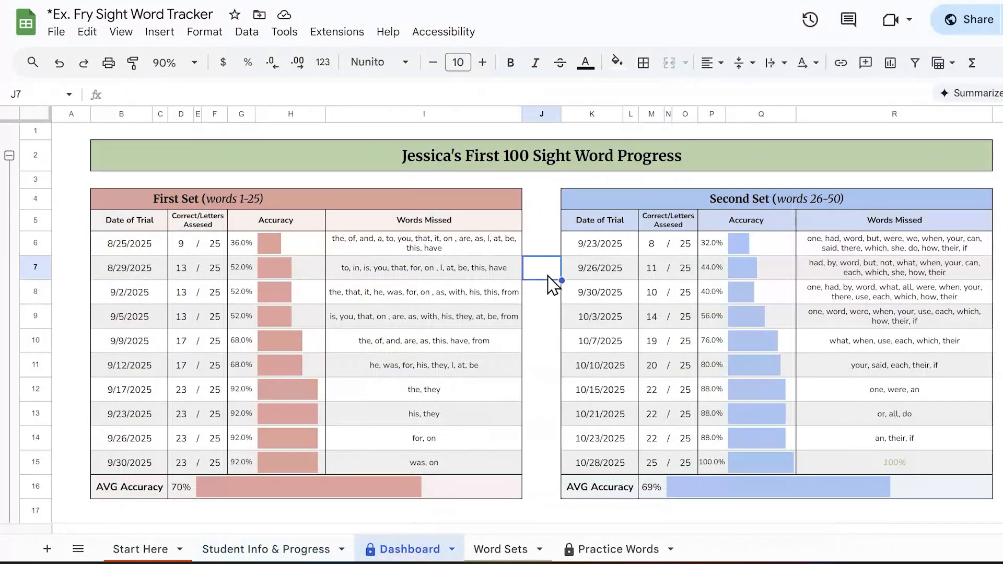
Step: Highlight the First Set table on the Dashboard to examine its trial dates, scores, accuracy and missed words
click(113, 205)
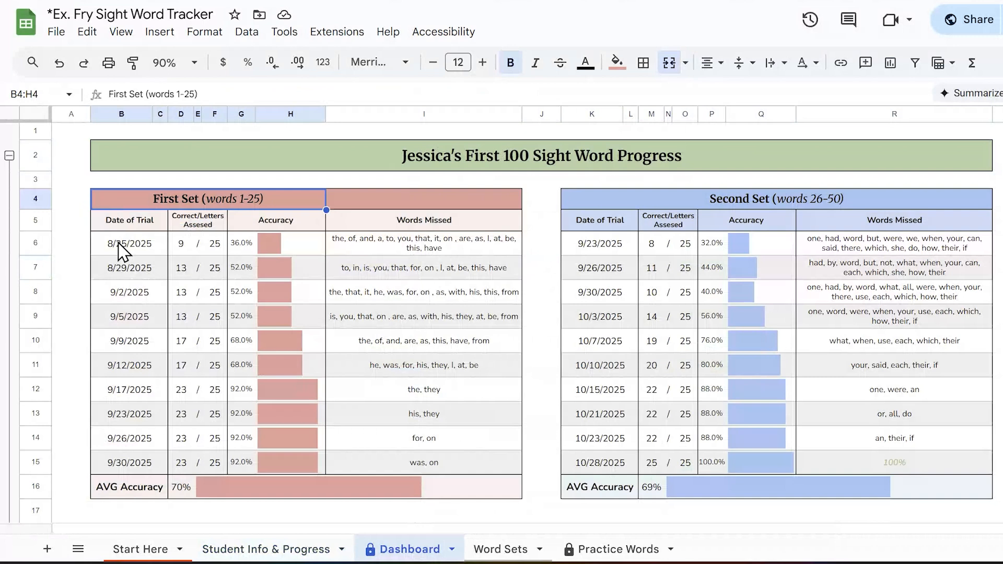
click(112, 218)
drag(114, 225, 504, 469)
click(537, 427)
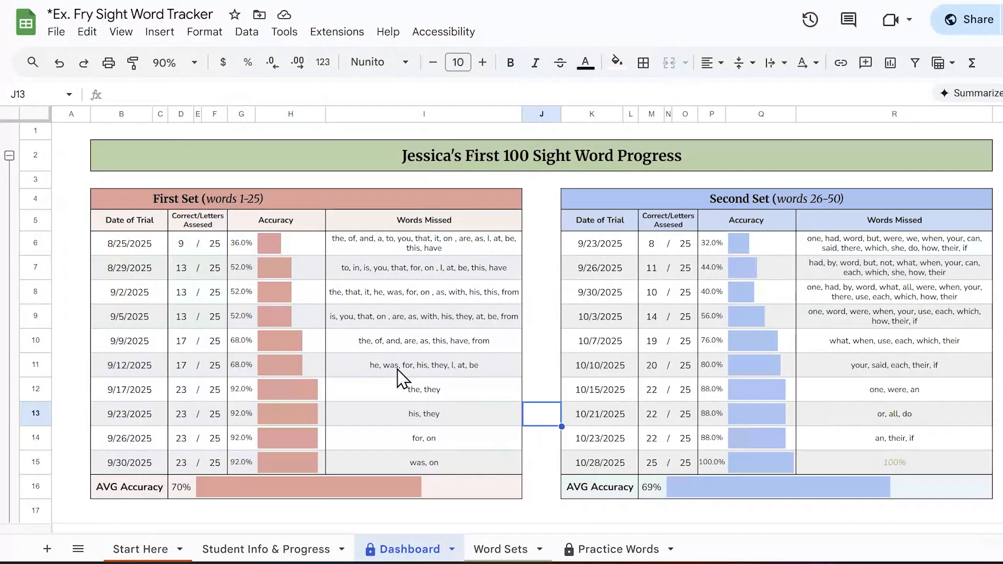
Step: Highlight the AVG Accuracy rows of the First Set and Second Set tables, dismissing the formatting suggestion
drag(119, 489, 493, 491)
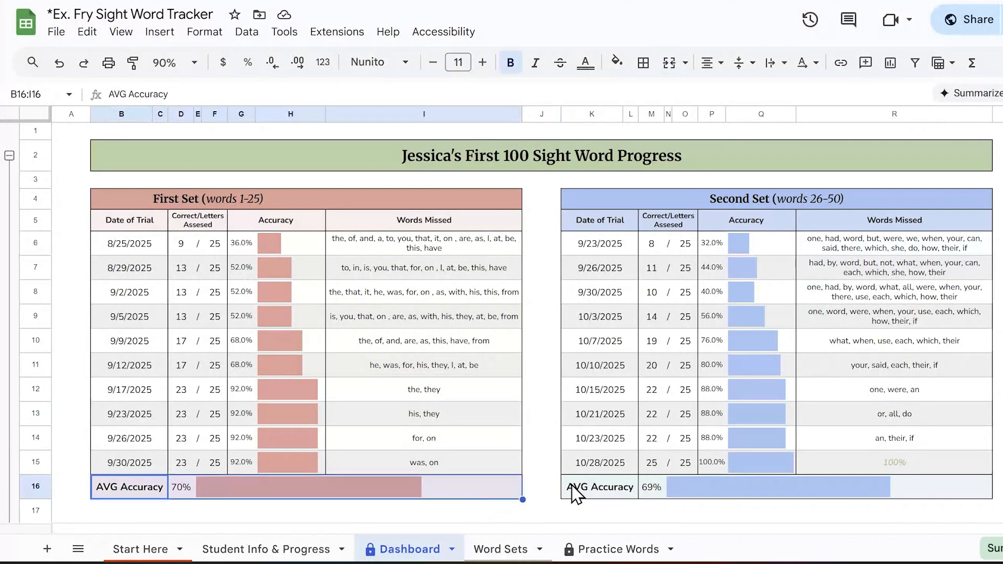
click(609, 488)
drag(612, 493, 966, 475)
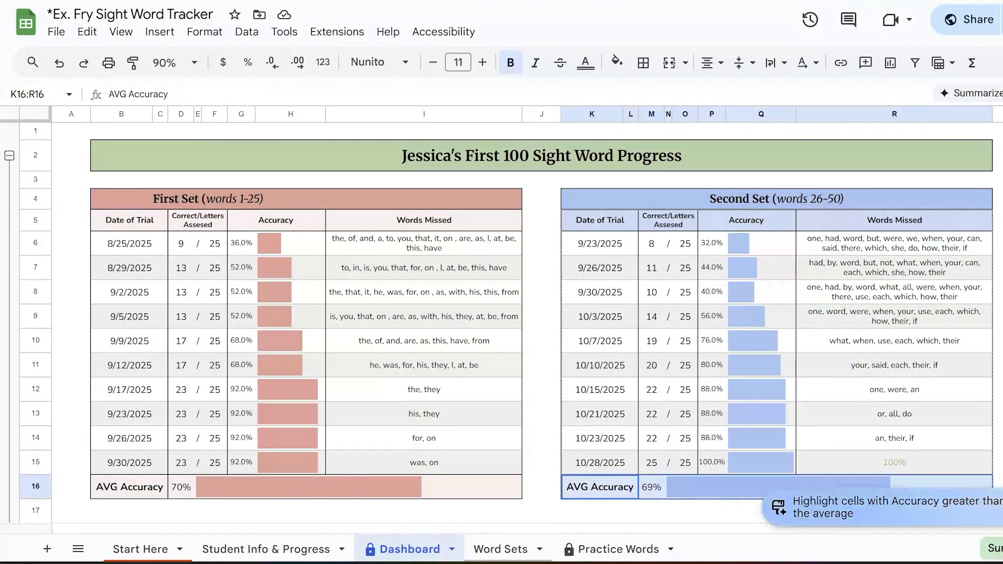
click(999, 507)
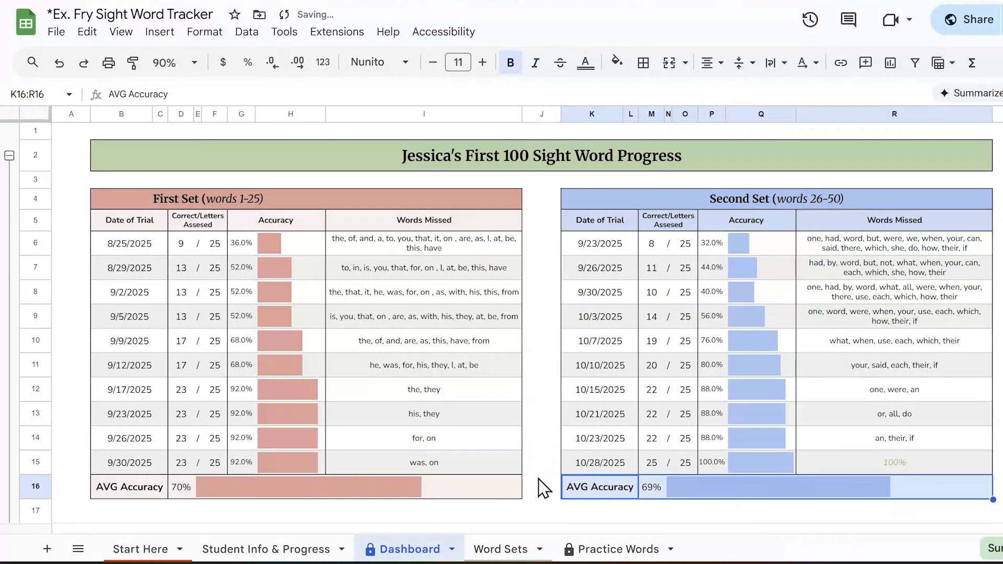
click(531, 492)
Step: Examine the Third Set and Fourth Set tables and compare them with the line chart beneath
scroll(532, 492, down, 5)
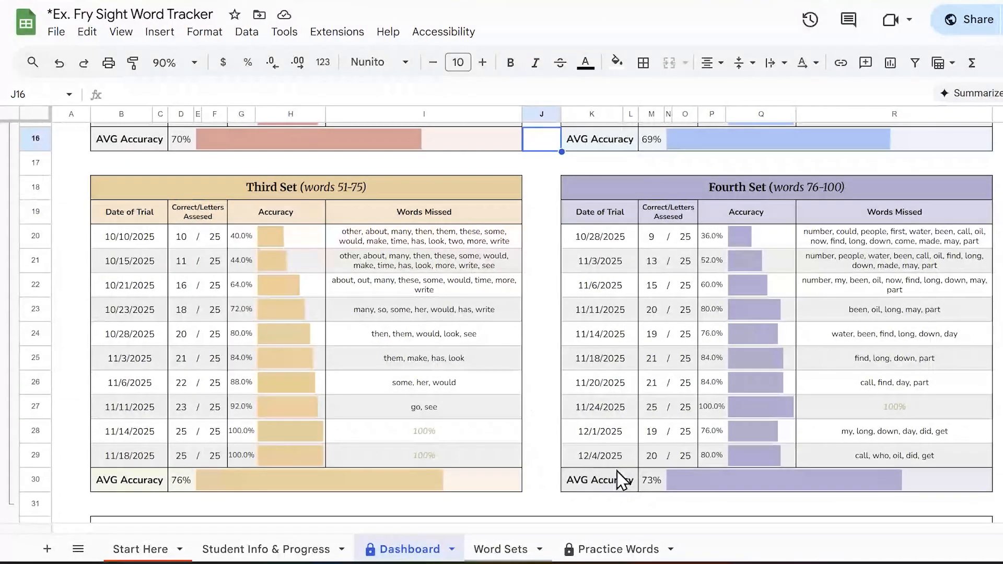
scroll(548, 407, down, 2)
scroll(546, 408, up, 8)
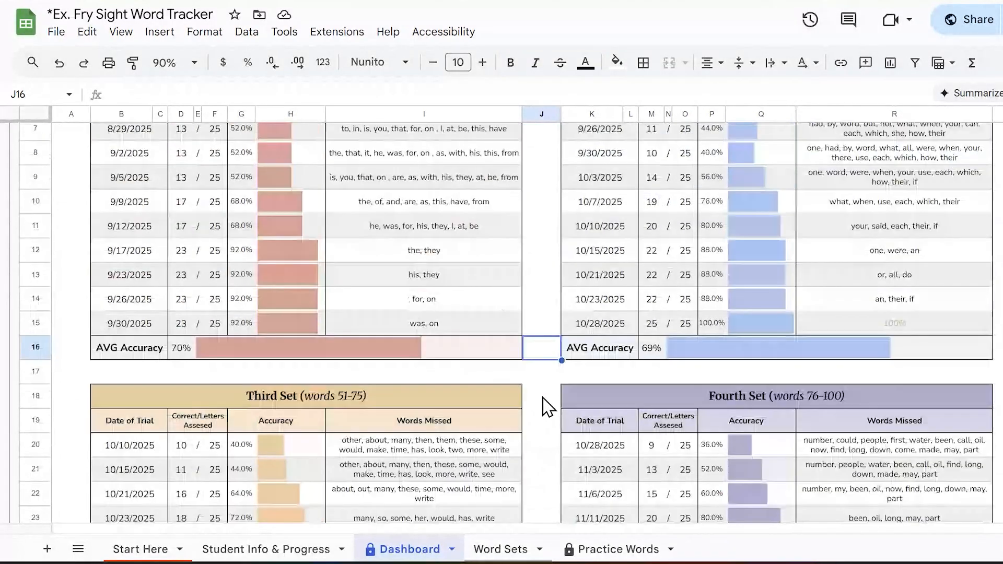
scroll(537, 409, down, 9)
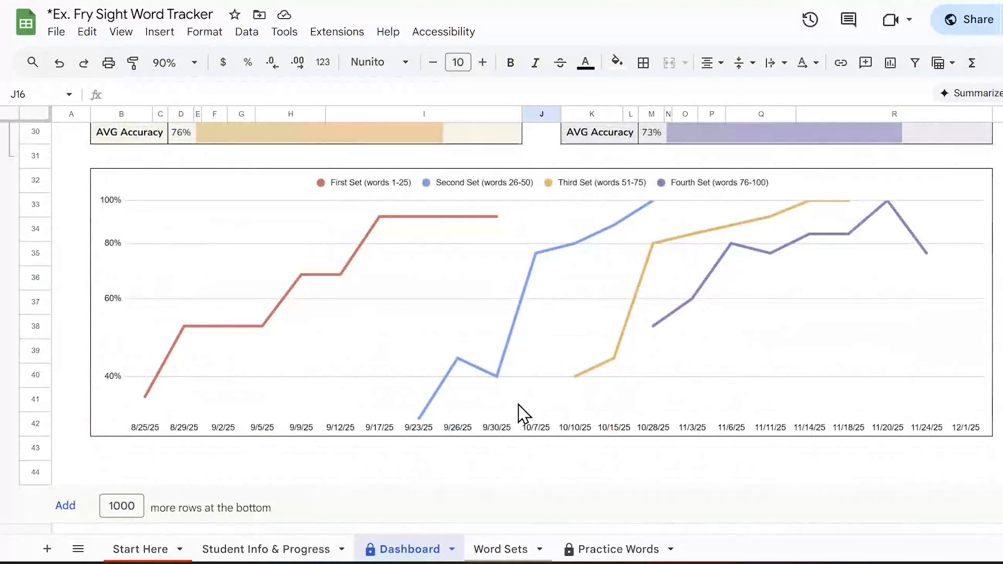
scroll(778, 387, up, 9)
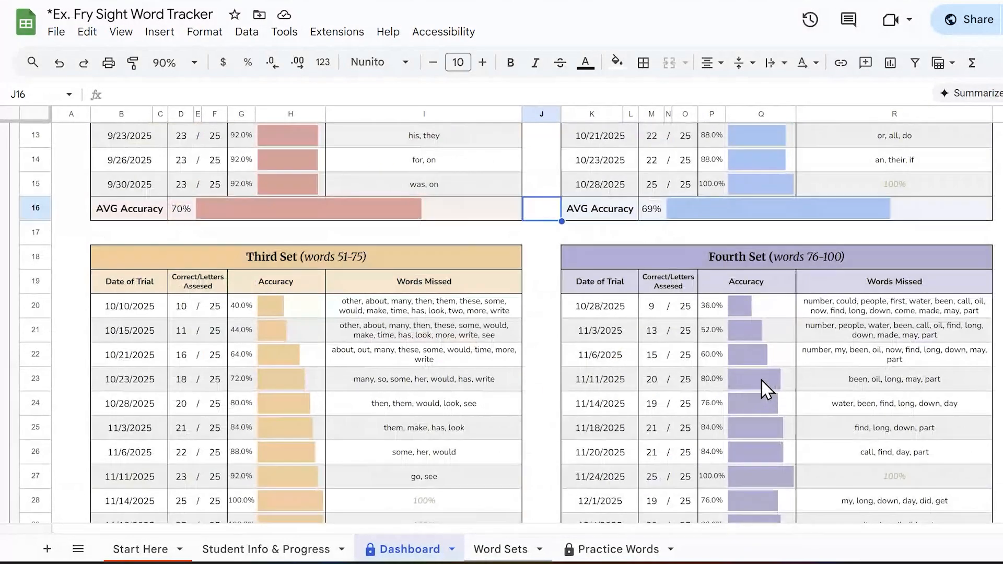
scroll(764, 386, down, 9)
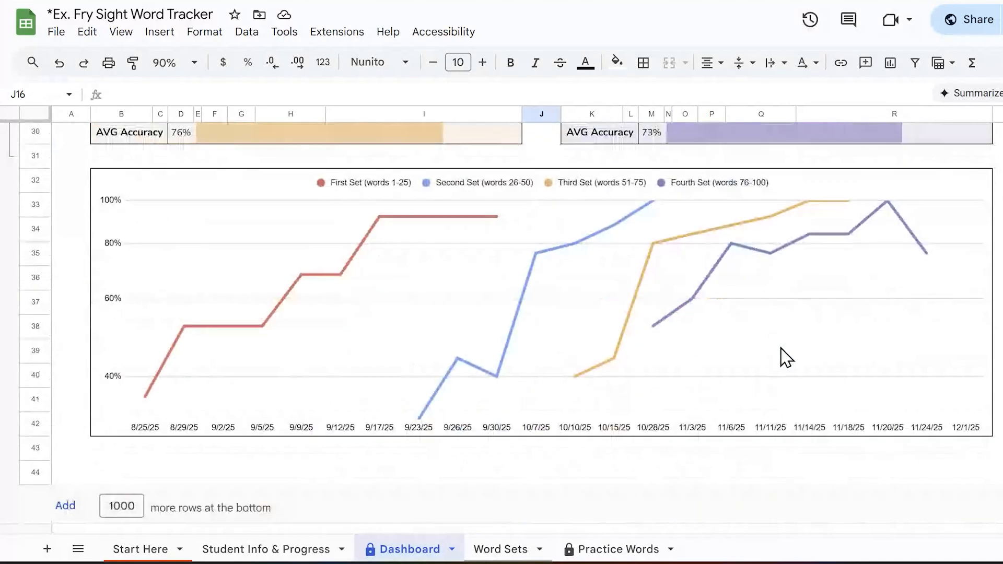
scroll(731, 355, up, 10)
Step: Look through the checkbox grids for the word sets on the Word Sets sheet
click(509, 551)
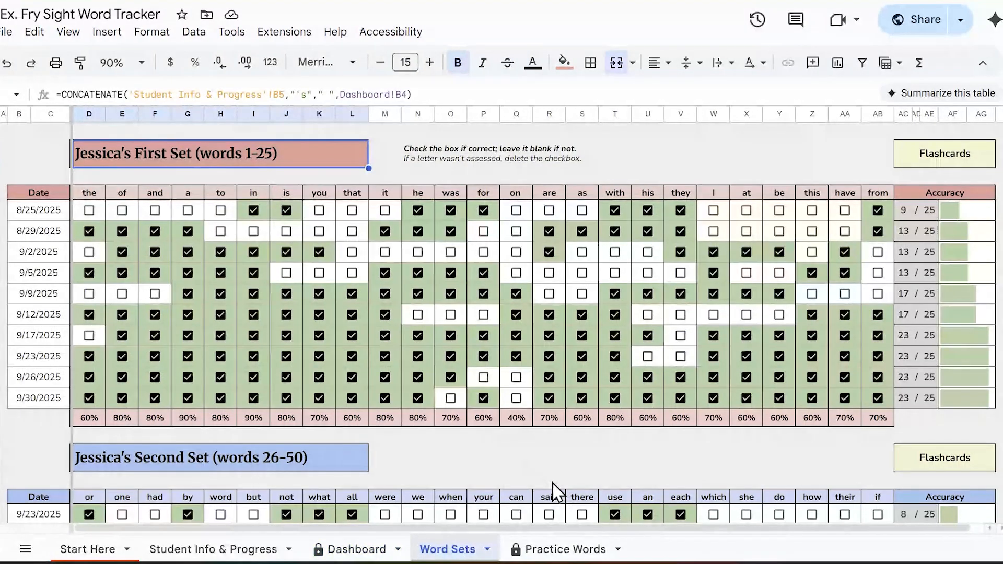
click(454, 458)
scroll(468, 467, down, 6)
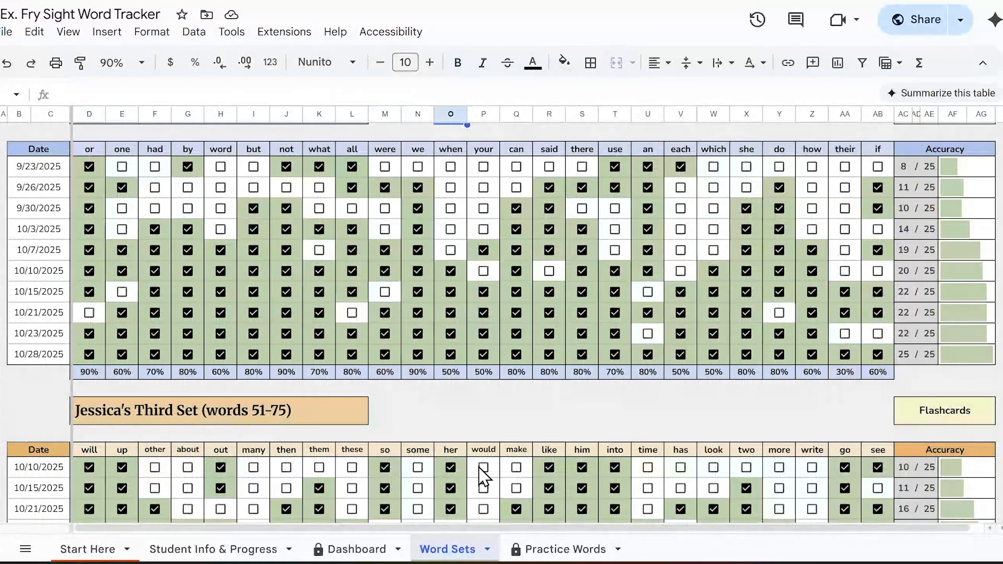
scroll(502, 486, down, 10)
scroll(501, 486, up, 10)
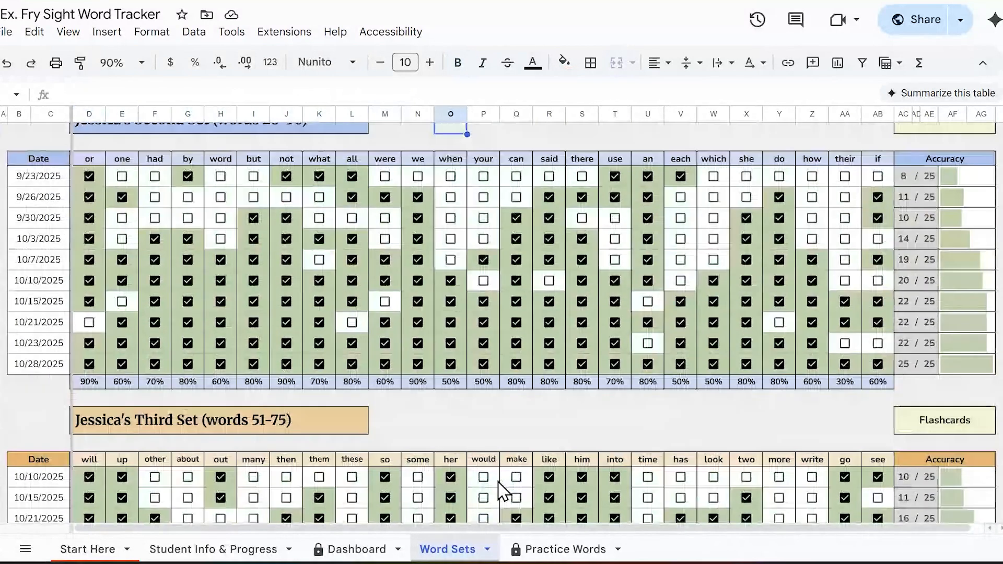
scroll(501, 488, up, 5)
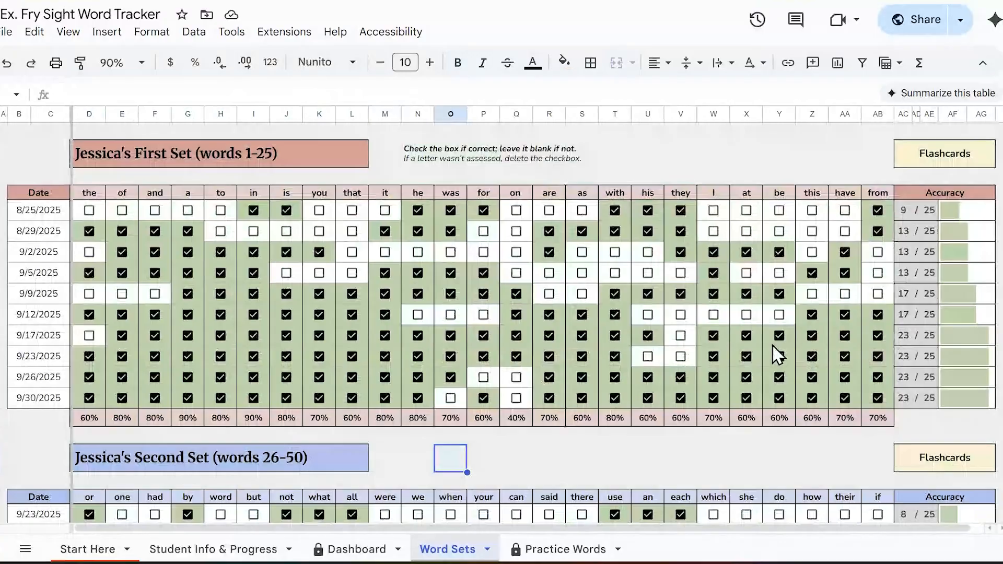
Step: Inspect the First Set formulas for the 8/25/2025 correct count and the percentages under "on", "are" and "was"
click(909, 211)
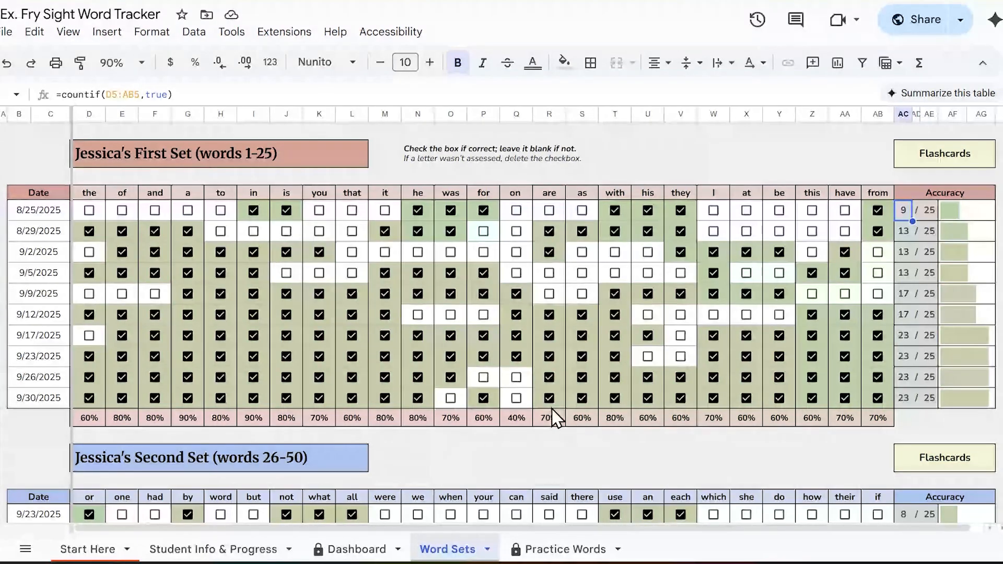
click(517, 418)
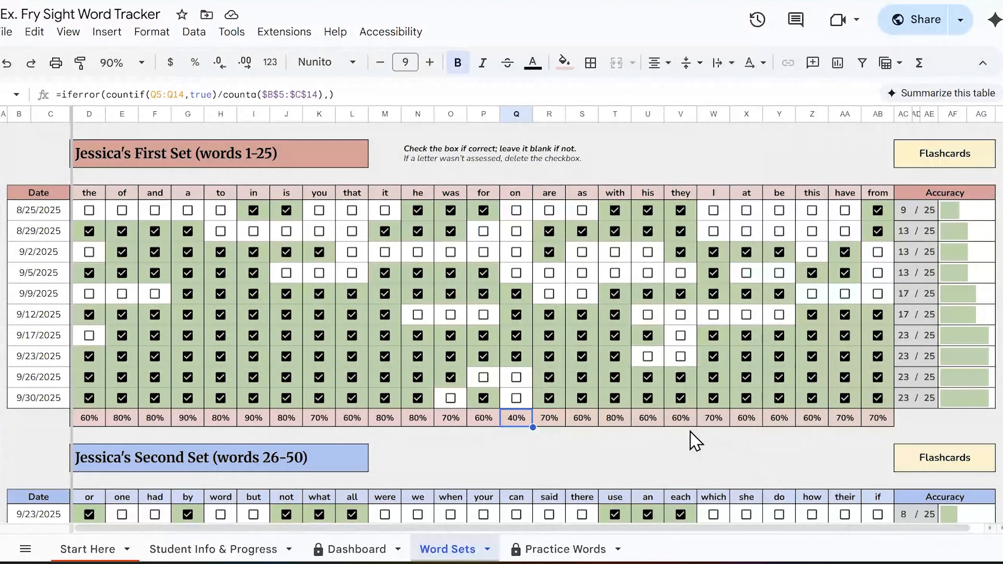
click(550, 422)
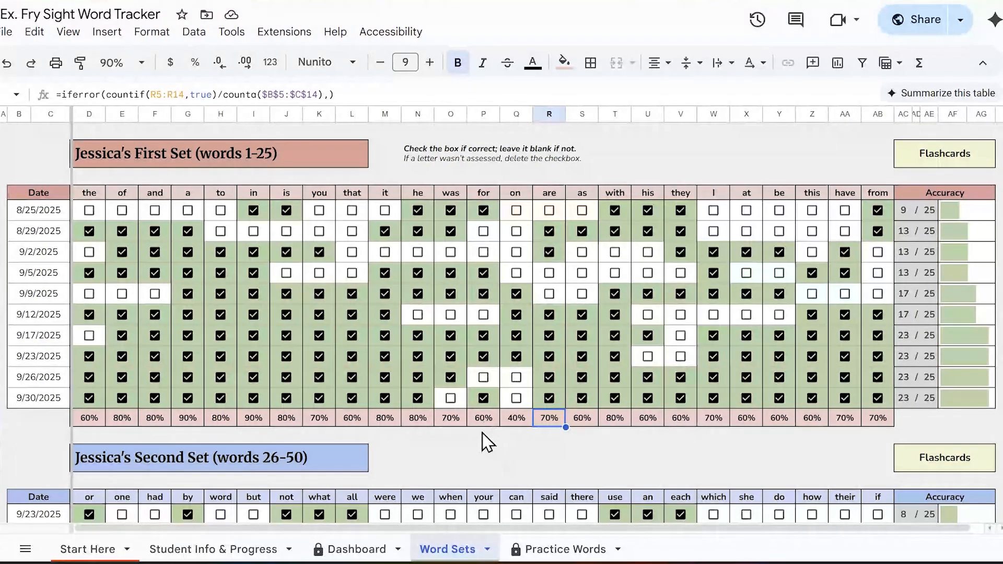
click(453, 424)
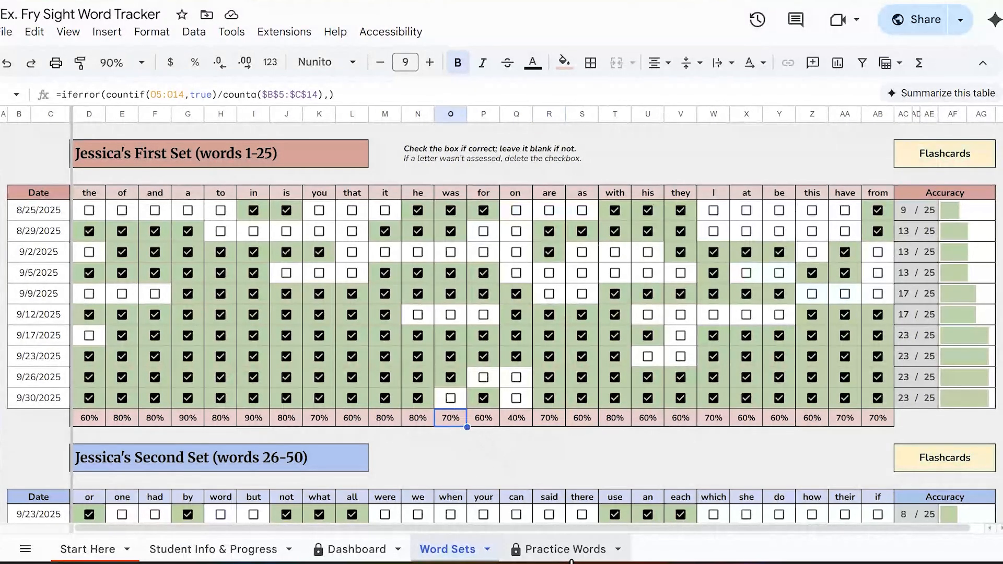
Step: On the Practice Words sheet, choose Third Set (words 51-75), accepting the protected-range edit and suppressing its warning for 5 minutes
click(533, 556)
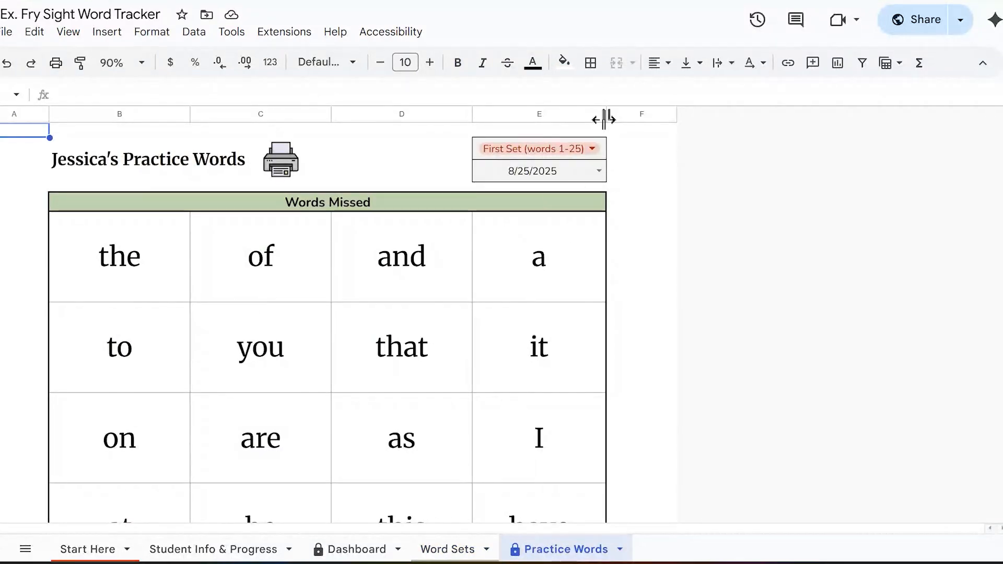
click(592, 150)
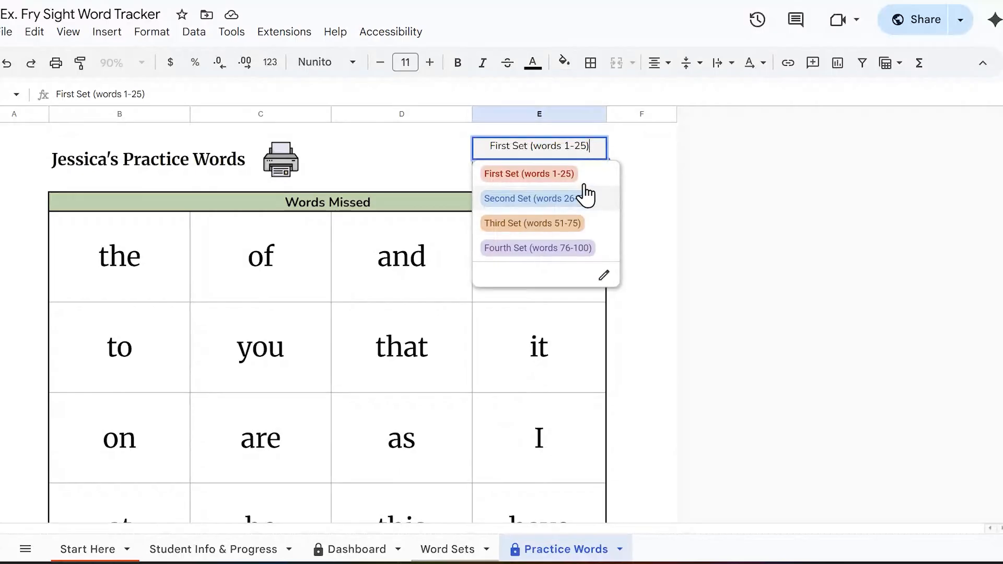
click(566, 226)
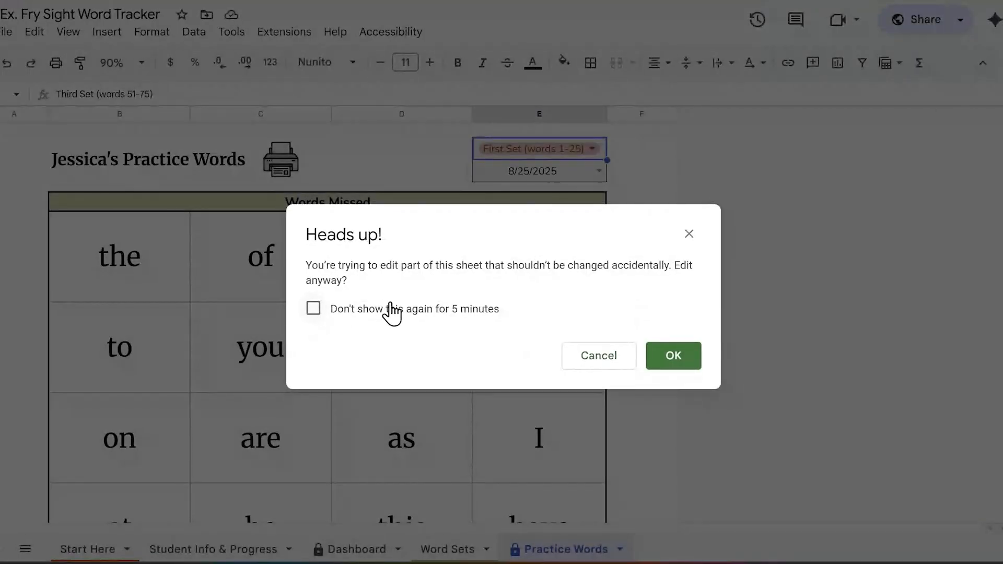
click(430, 307)
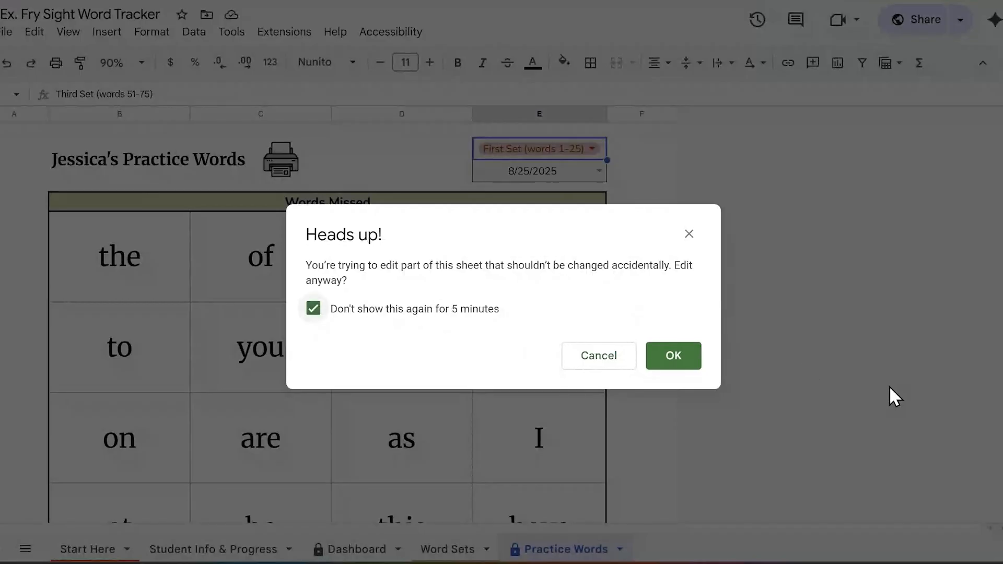
click(674, 356)
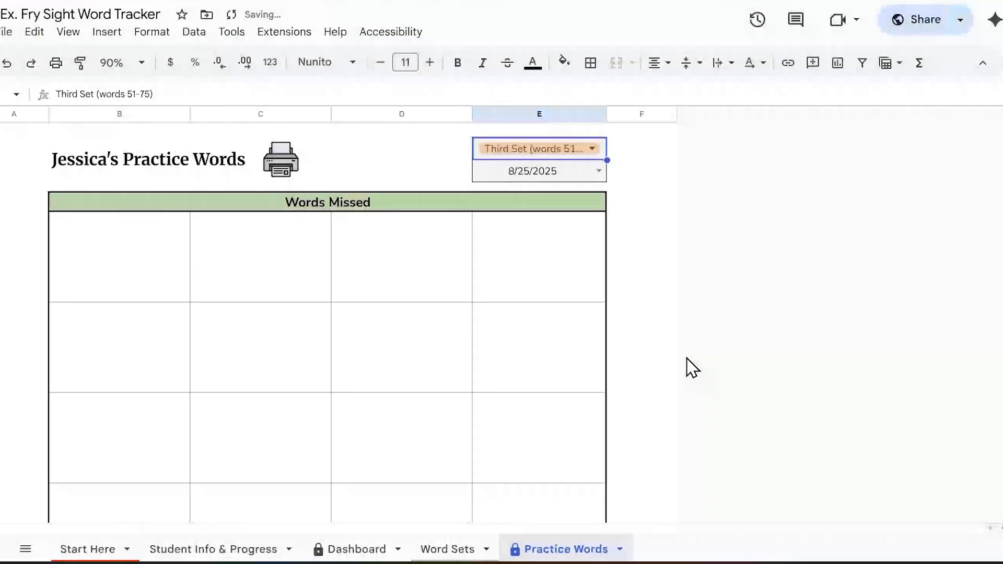
Step: Switch the Third Set assessment date to 11/6/2025, to 11/11/2025, and finally to 10/21/2025
click(598, 171)
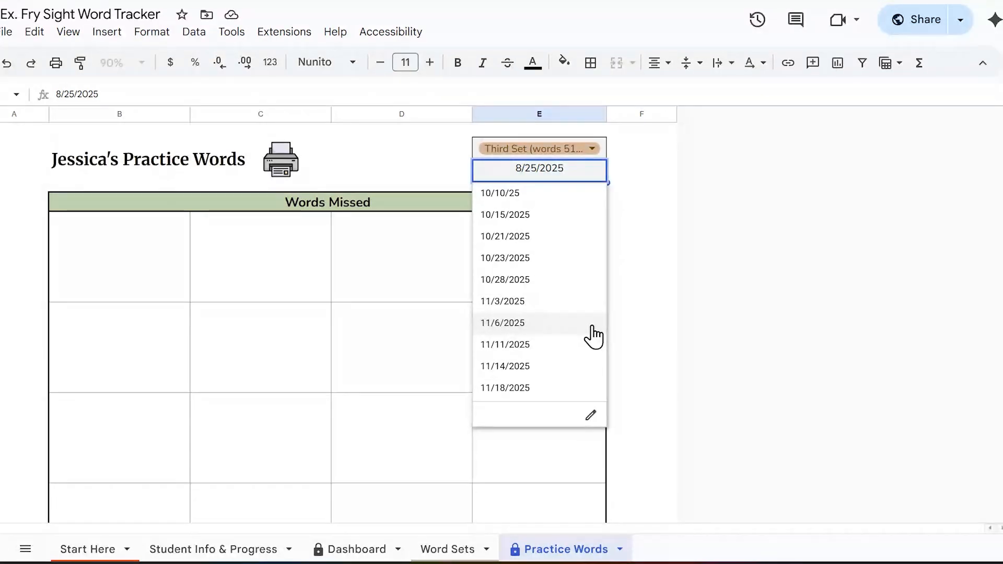
click(561, 324)
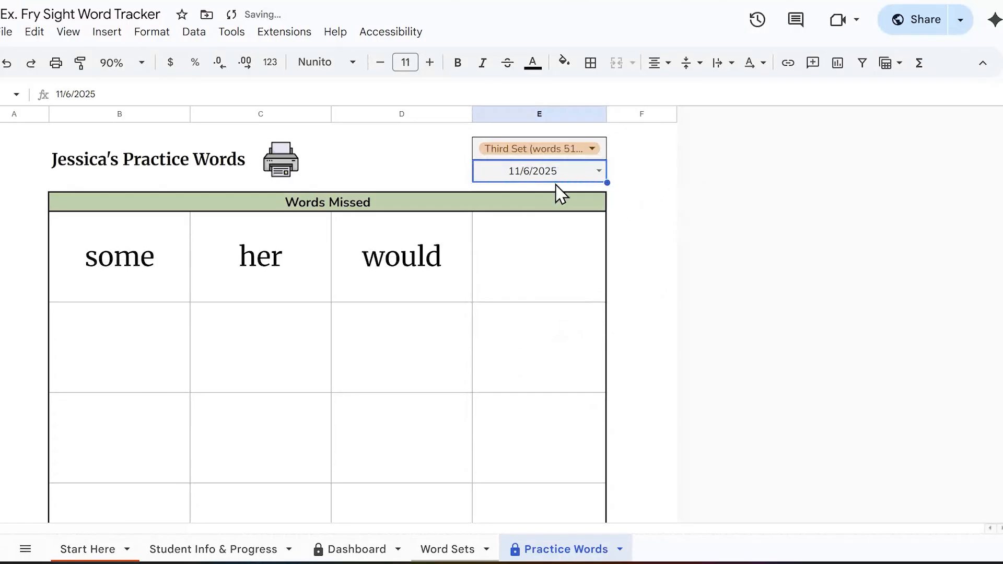
click(598, 171)
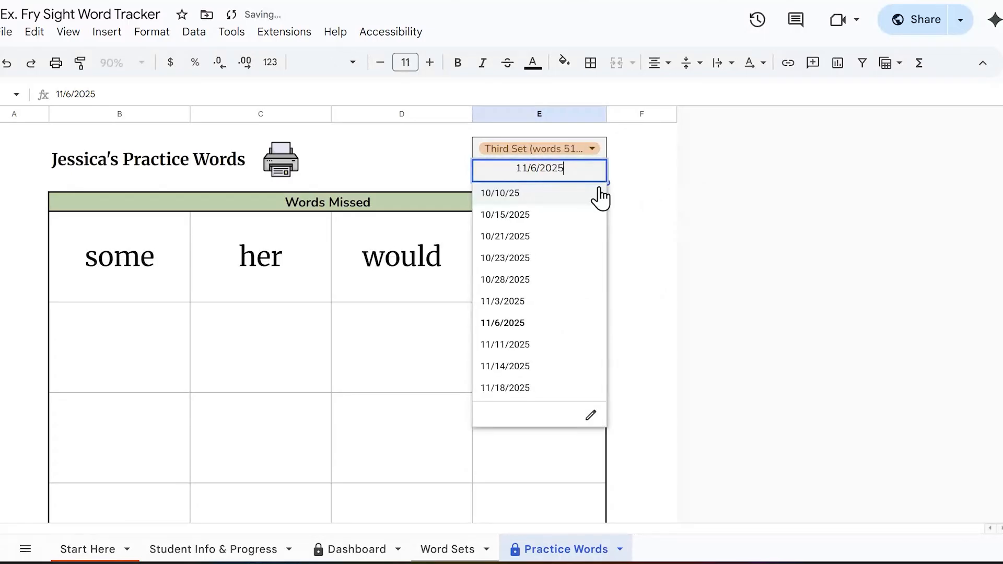
click(589, 354)
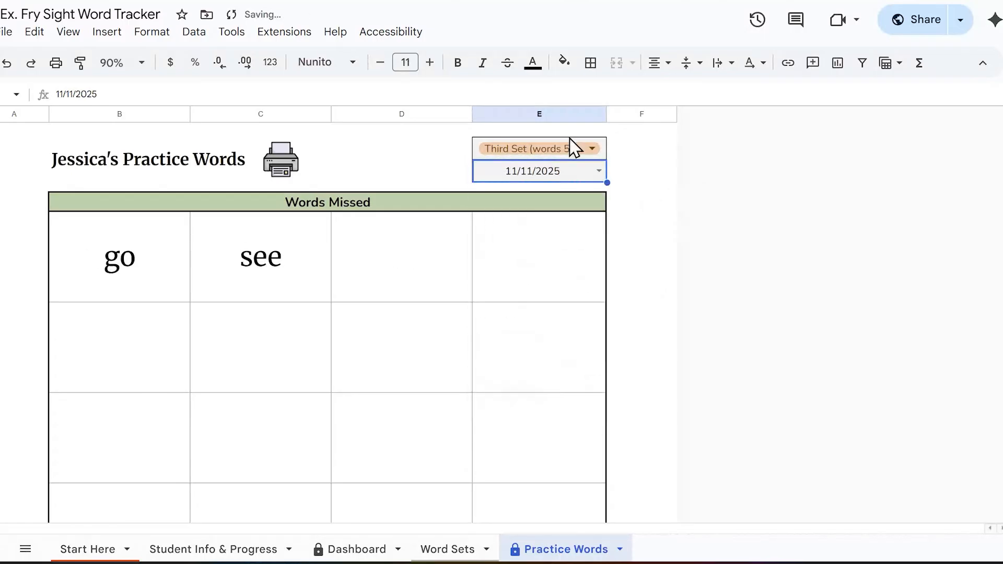
click(603, 178)
click(565, 238)
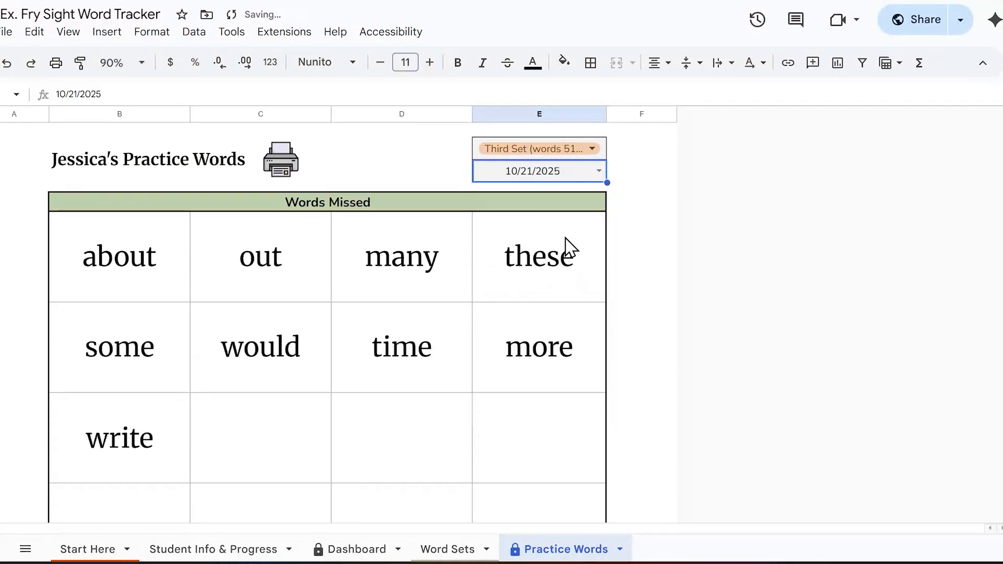
Step: Change the practice words to First Set (words 1-25) with the assessment date 9/5/2025
click(592, 149)
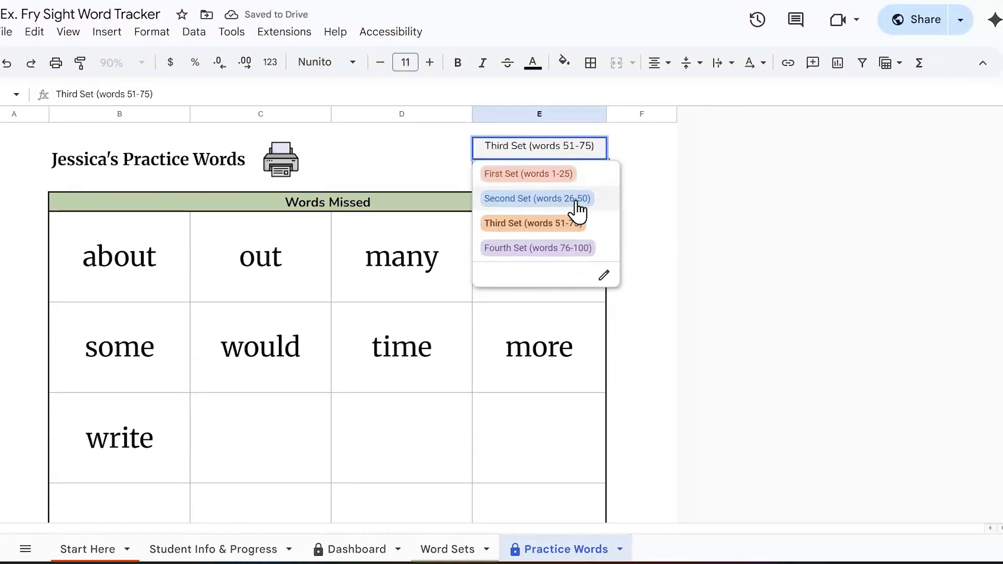
click(577, 180)
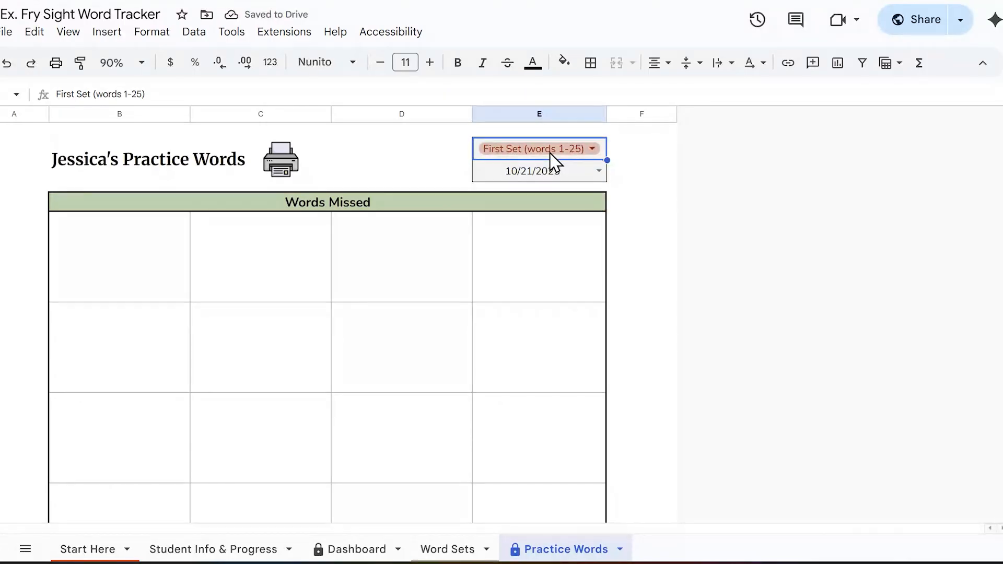
click(598, 173)
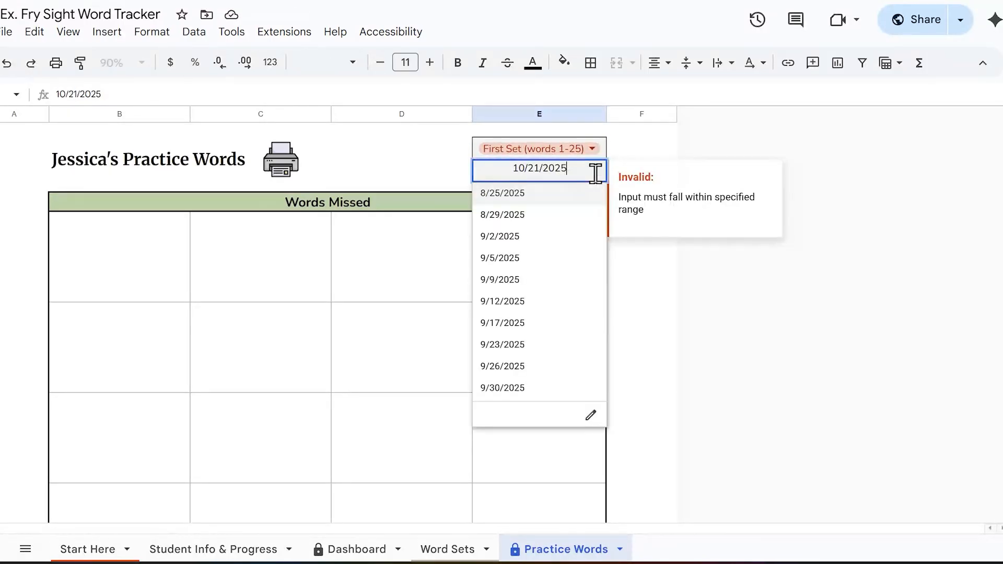
click(551, 260)
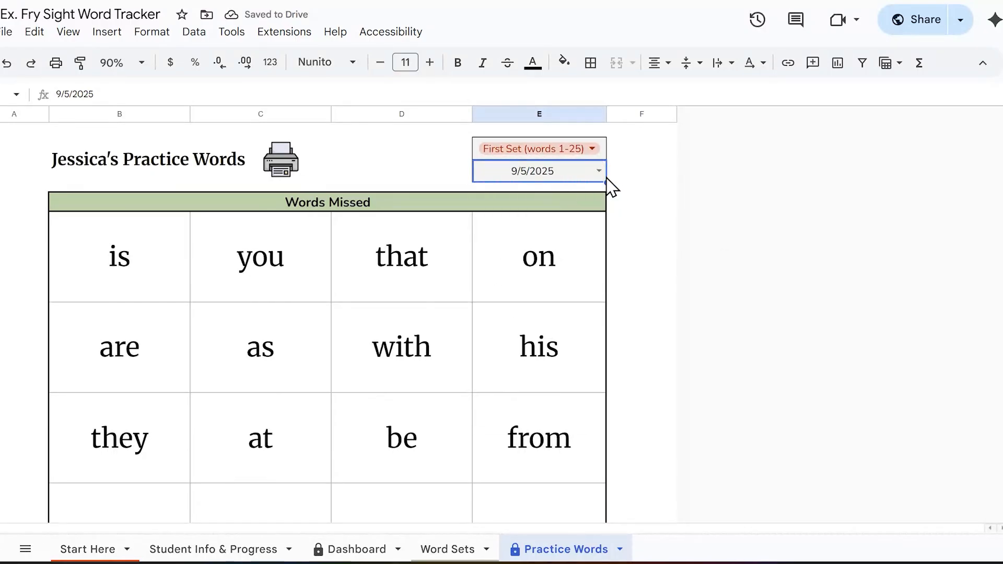
Step: Look through the whole Words Missed grid for the First Set assessment of 9/5/2025
double_click(593, 170)
click(832, 206)
scroll(377, 302, down, 4)
scroll(373, 301, up, 4)
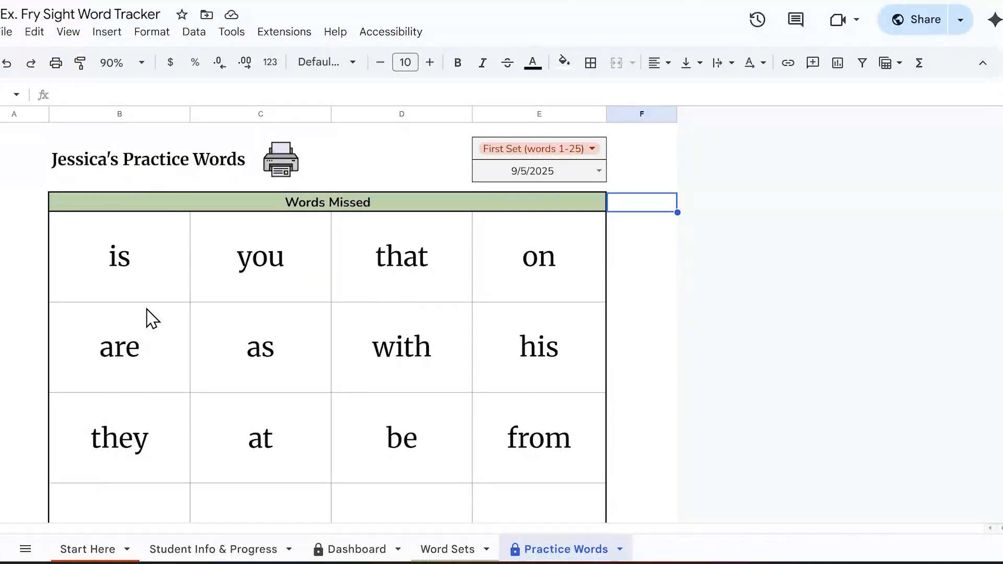
right_click(542, 383)
click(953, 315)
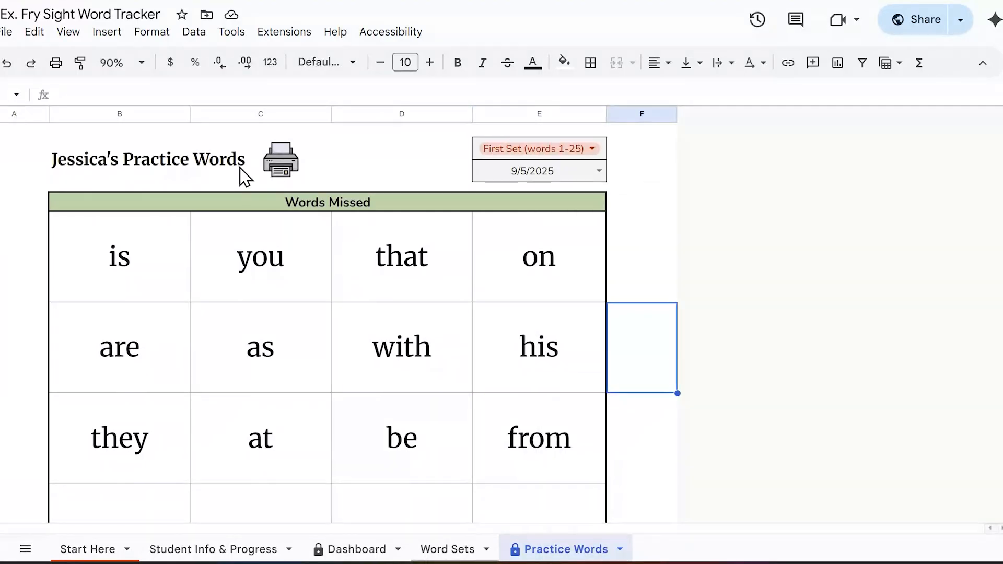
scroll(307, 186, down, 5)
scroll(307, 186, up, 5)
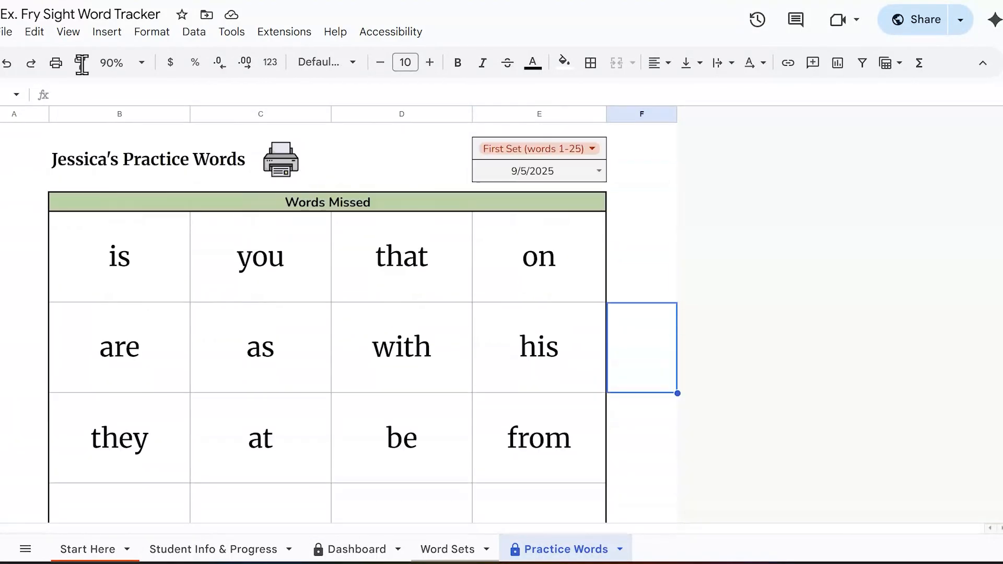
Step: Open the print setup for the current Practice Words sheet and set the scale to Fit to page
click(7, 32)
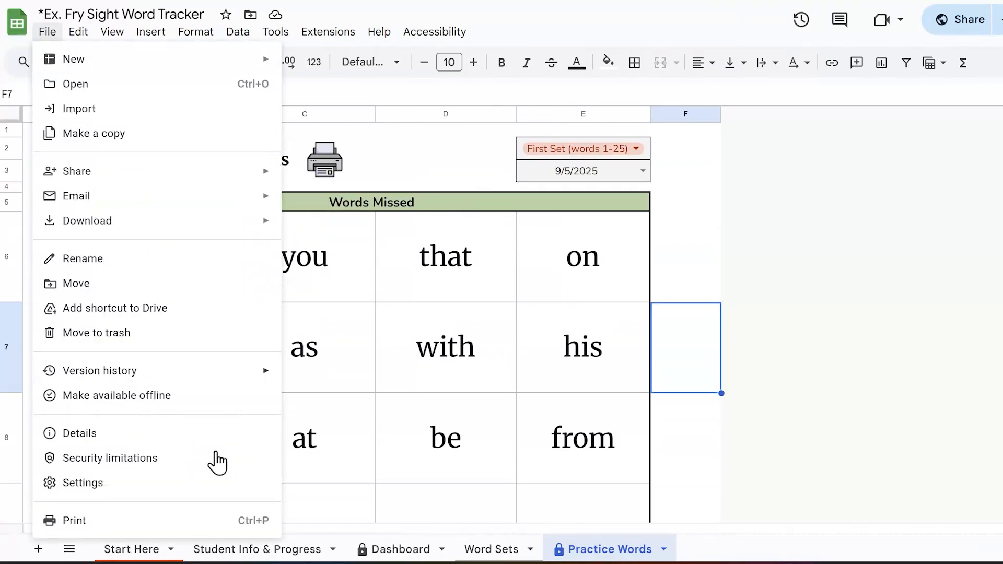
click(235, 520)
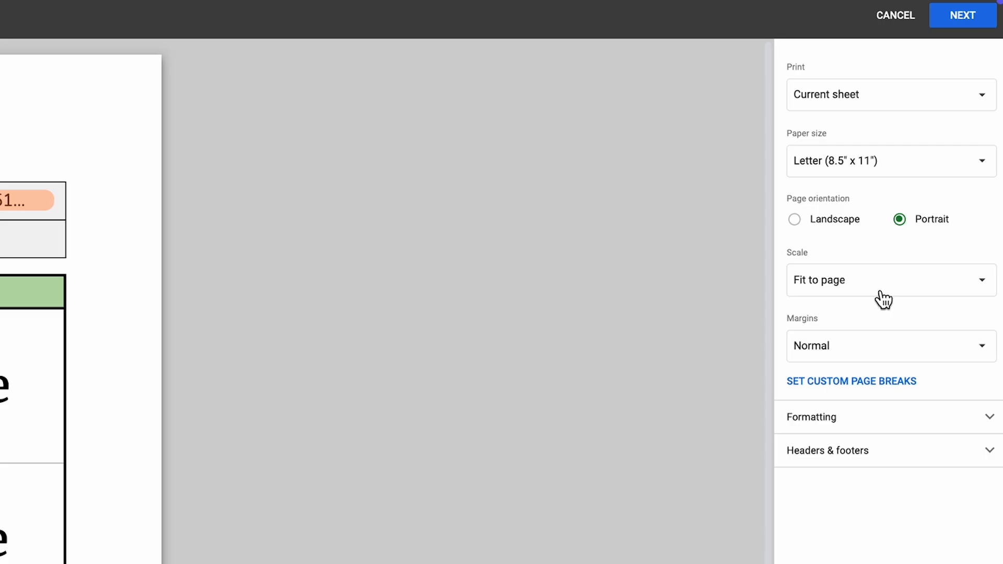
click(994, 97)
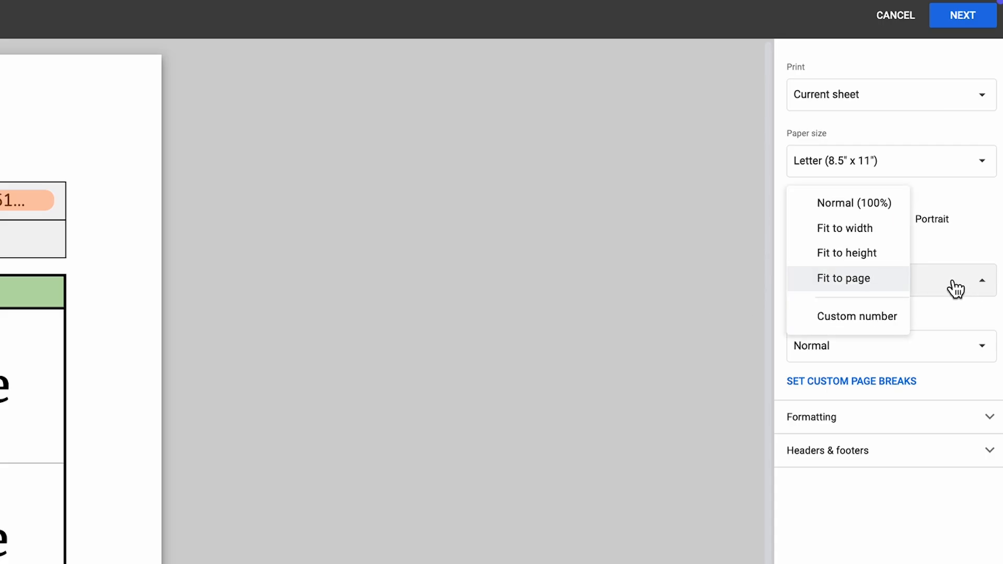
click(860, 285)
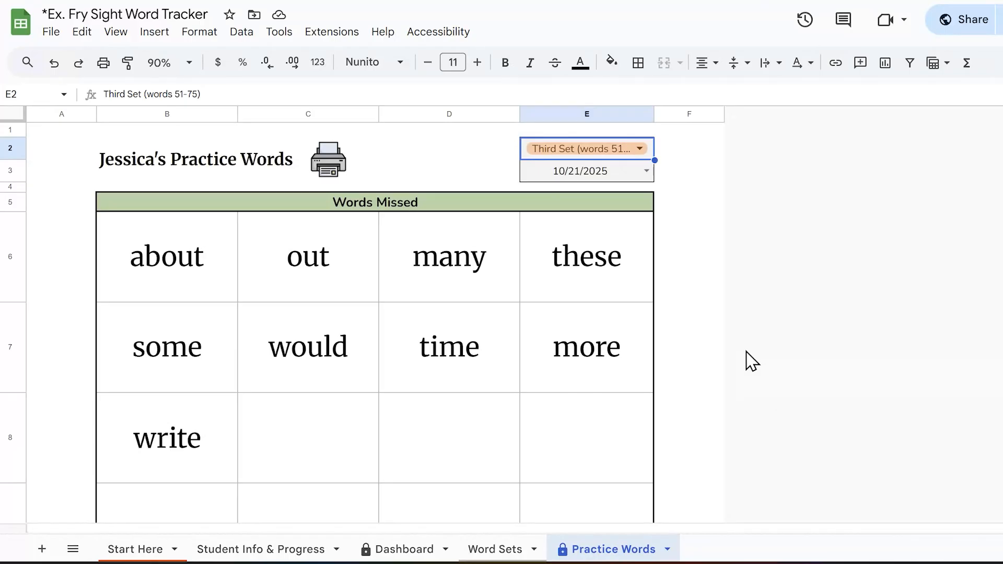
Step: Reveal the Hidden sheet and look through its lists of missed words by date for the word sets
click(73, 548)
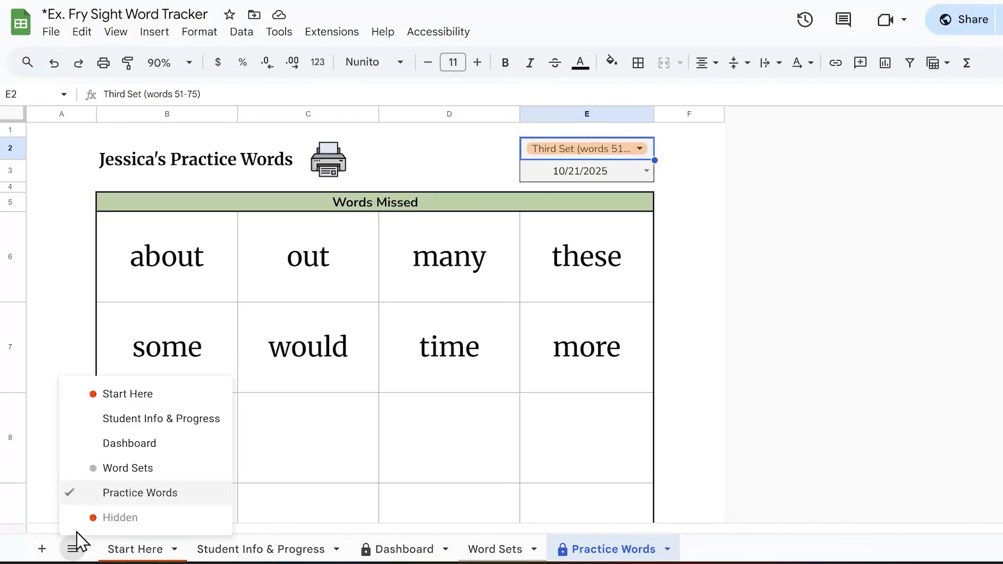
click(120, 517)
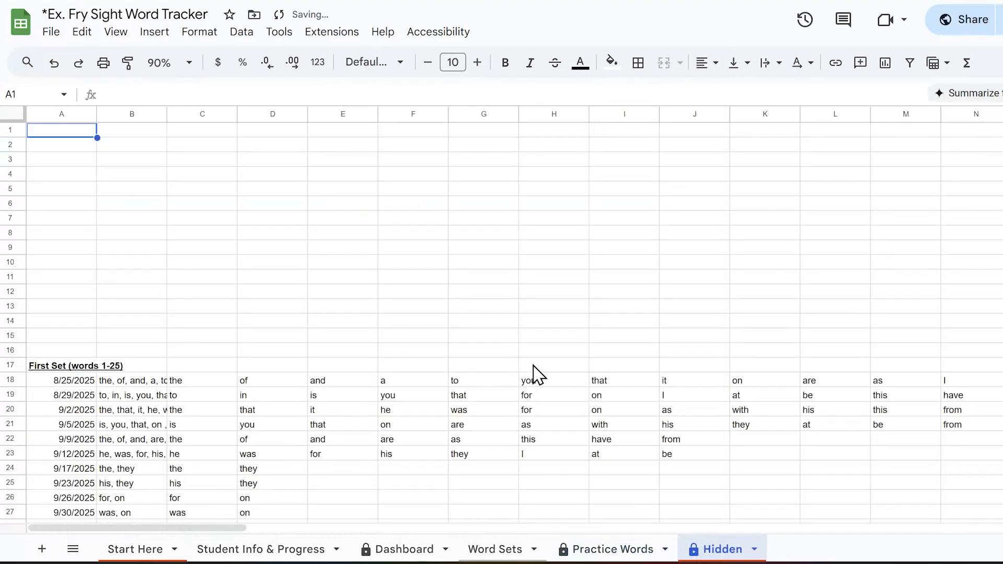
scroll(530, 373, down, 7)
scroll(530, 383, down, 9)
scroll(530, 383, up, 10)
scroll(527, 373, up, 6)
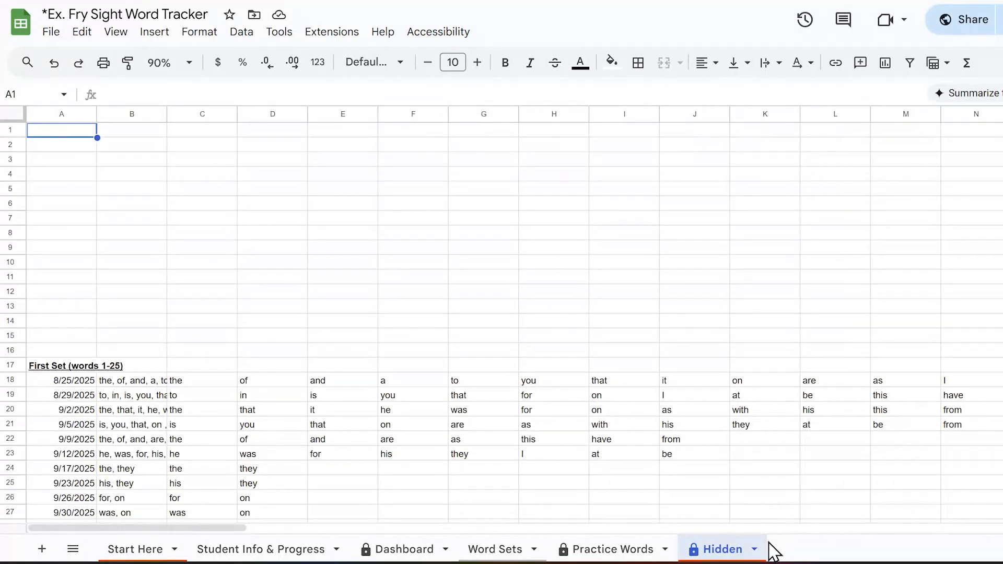
Step: Hide the Hidden sheet again and check its entry in the list of all sheets
click(754, 550)
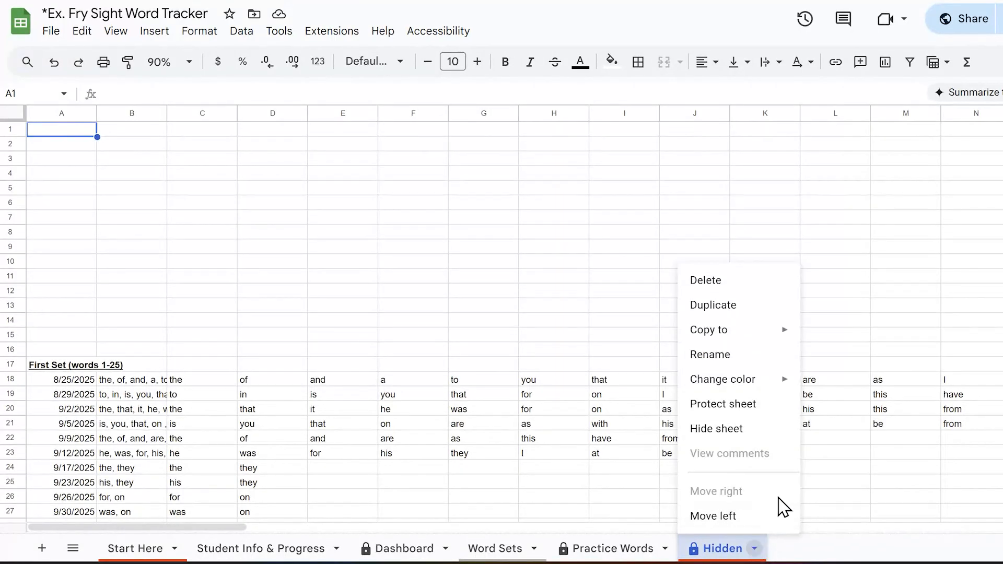
click(745, 430)
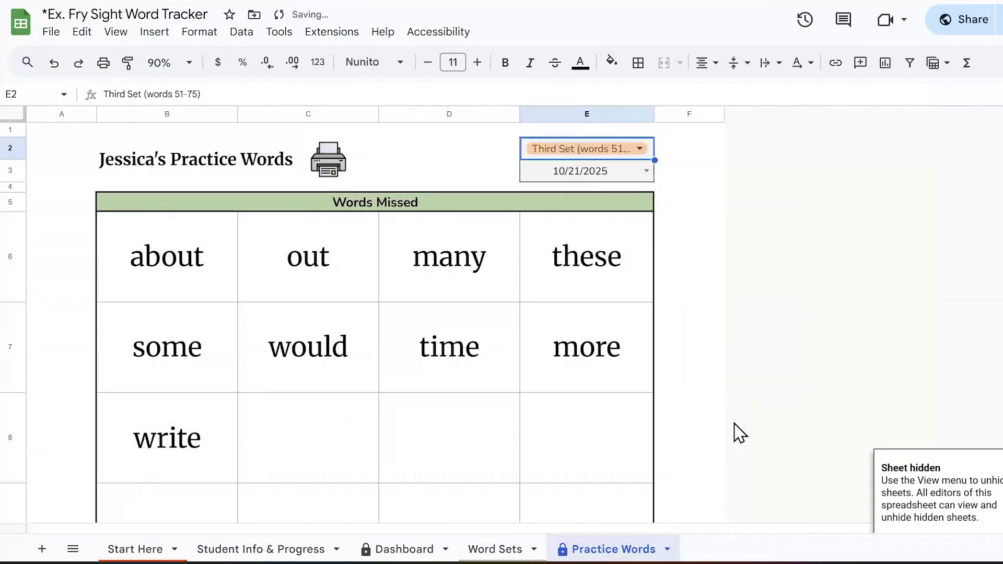
click(74, 550)
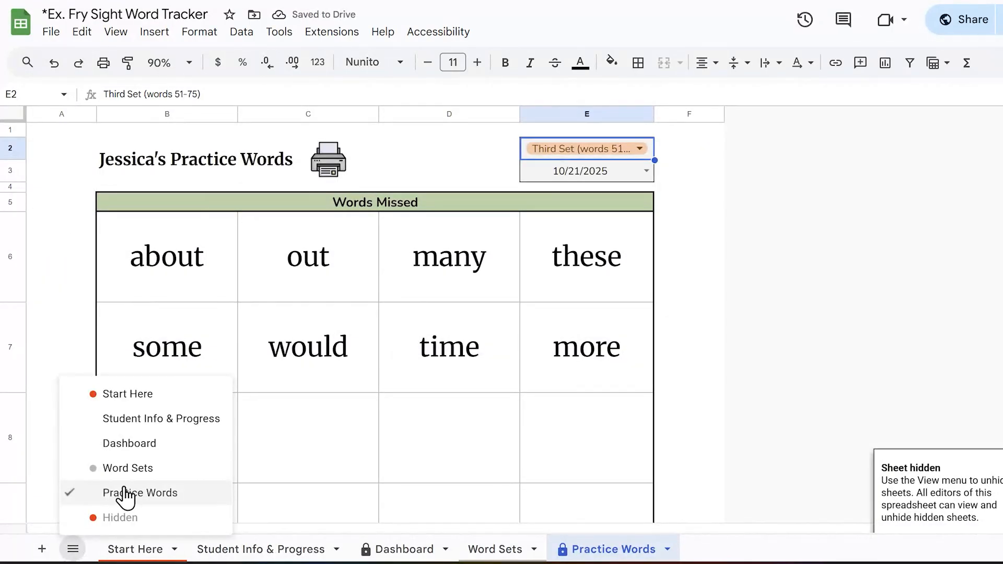
click(875, 269)
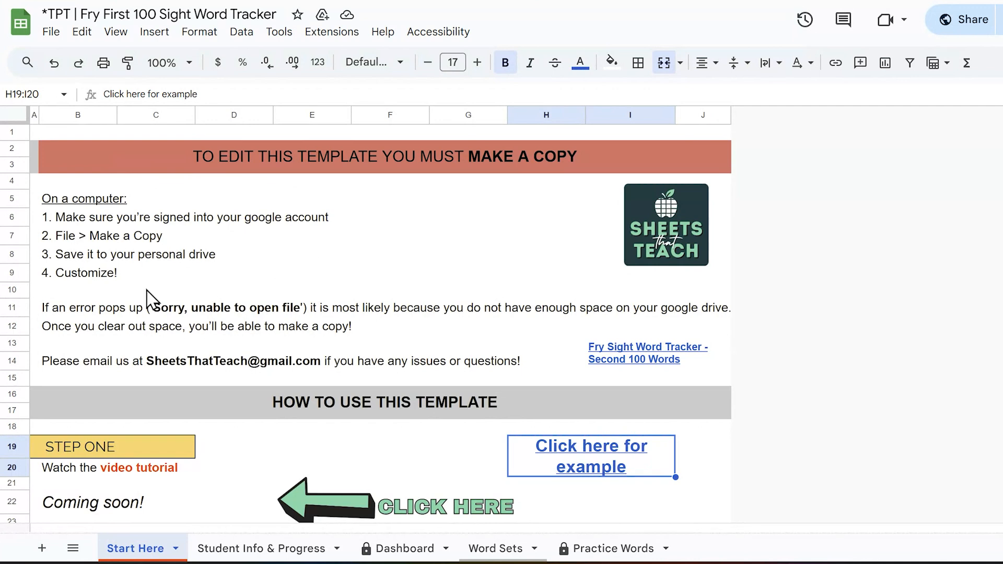
Step: Make a copy of the Fry First 100 Sight Word Tracker template, replacing the "Copy of *TPT" prefix with the student's name
click(51, 32)
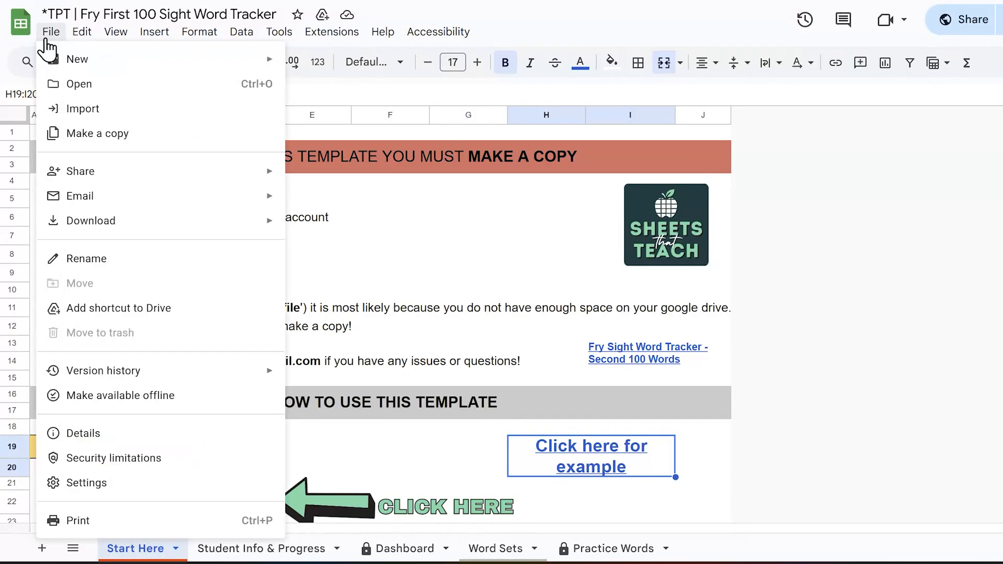
click(89, 133)
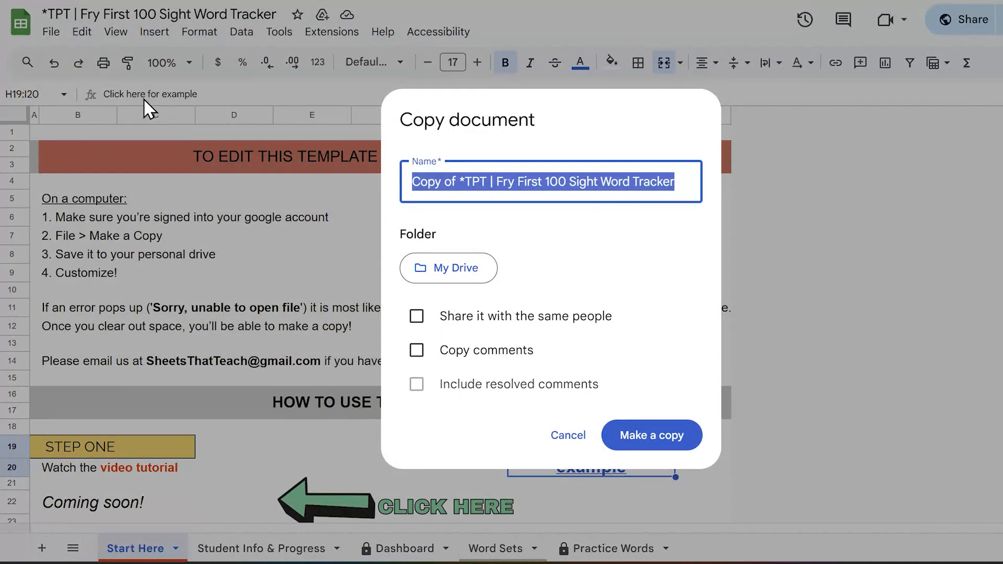
click(489, 182)
drag(488, 182, 347, 174)
text(Sallyh)
key(BackSpace)
text(H)
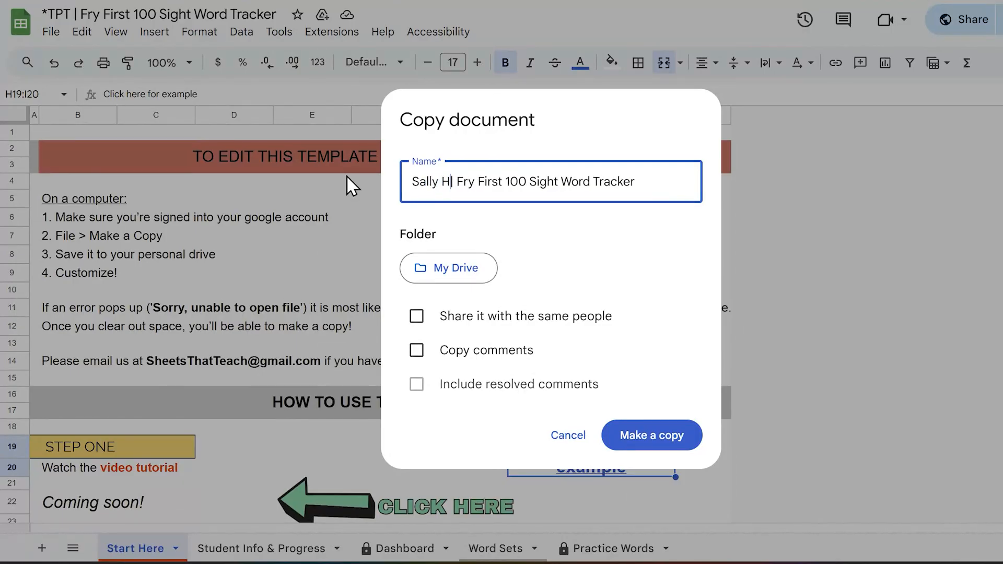
click(627, 449)
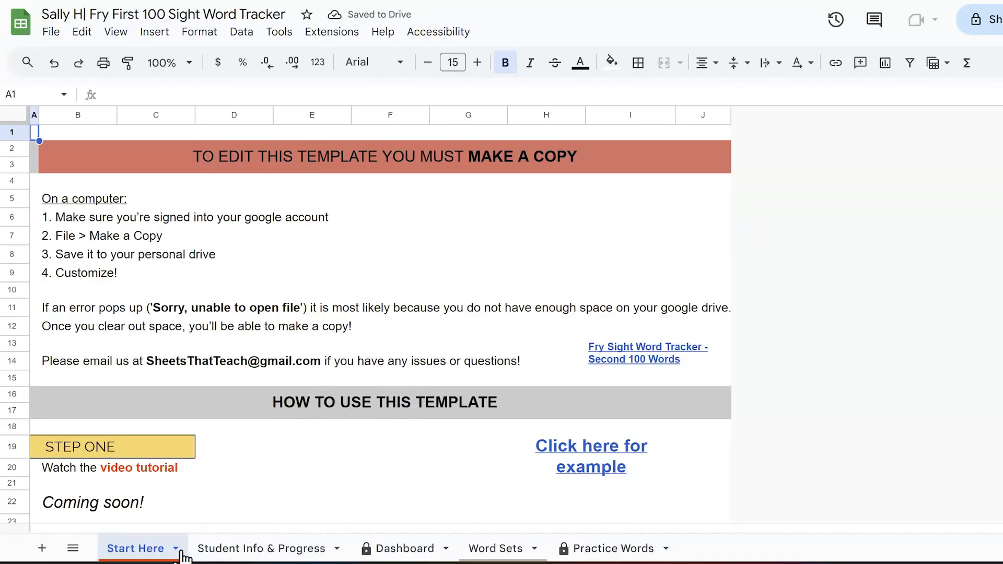
Step: Hide the Start Here sheet in the student's copy of the tracker
click(177, 550)
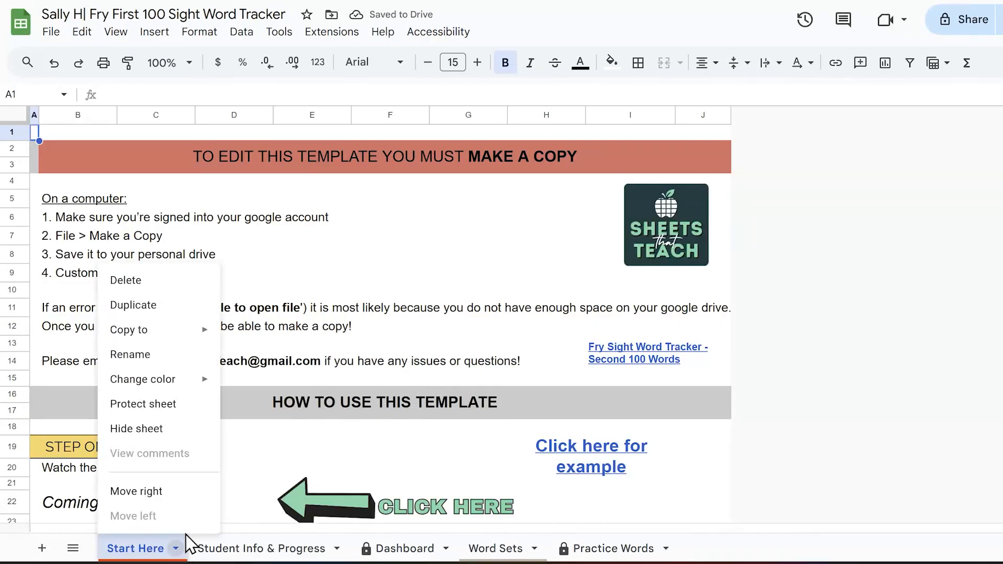
click(204, 437)
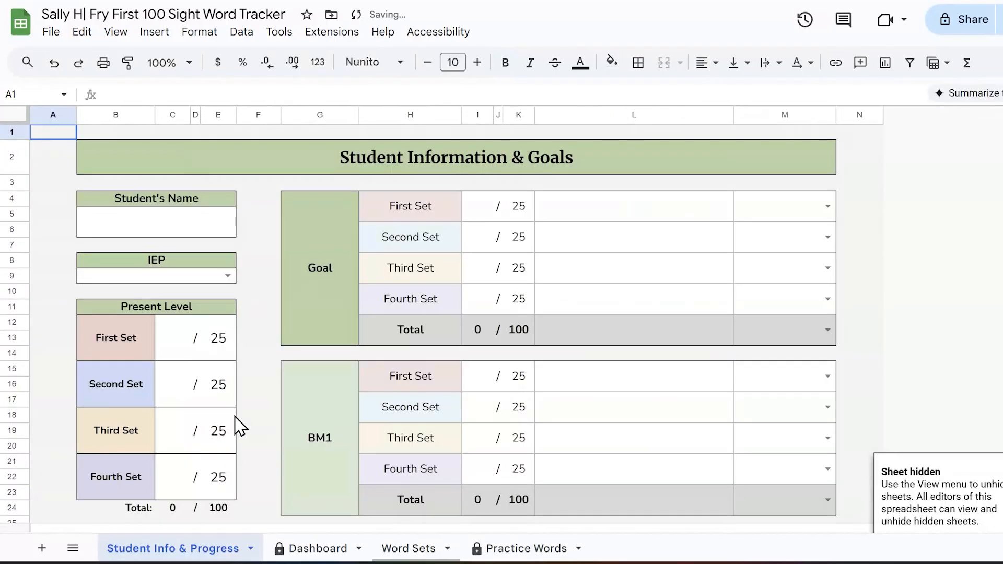
Step: Enter the student's first name in the Student's Name box and set IEP to Yes
click(179, 225)
text(Sally)
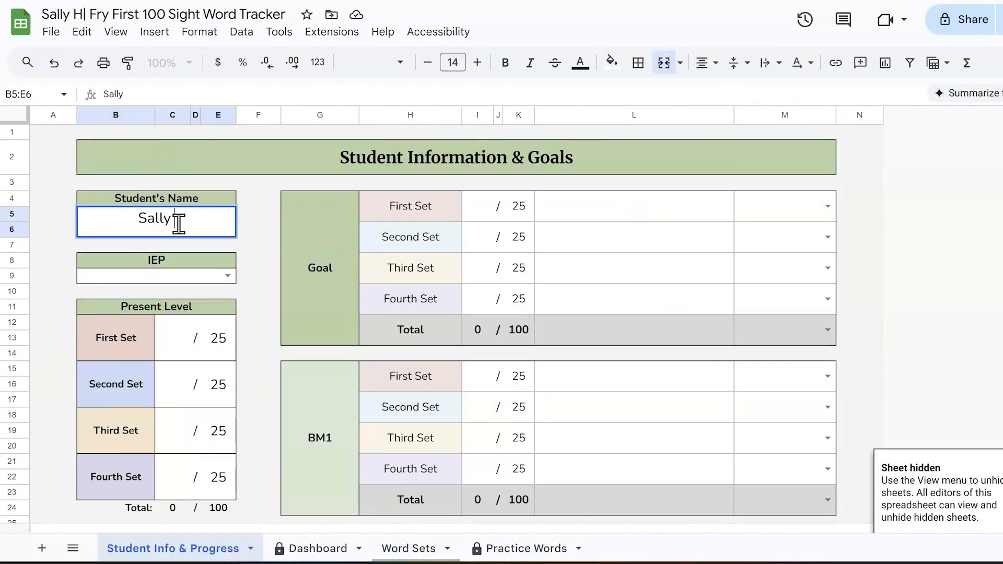
click(272, 356)
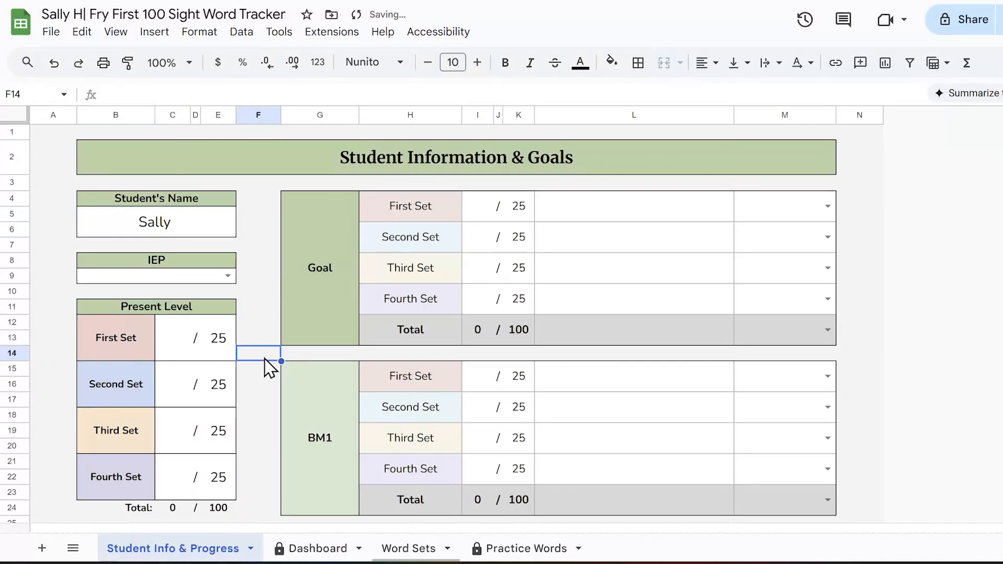
click(228, 276)
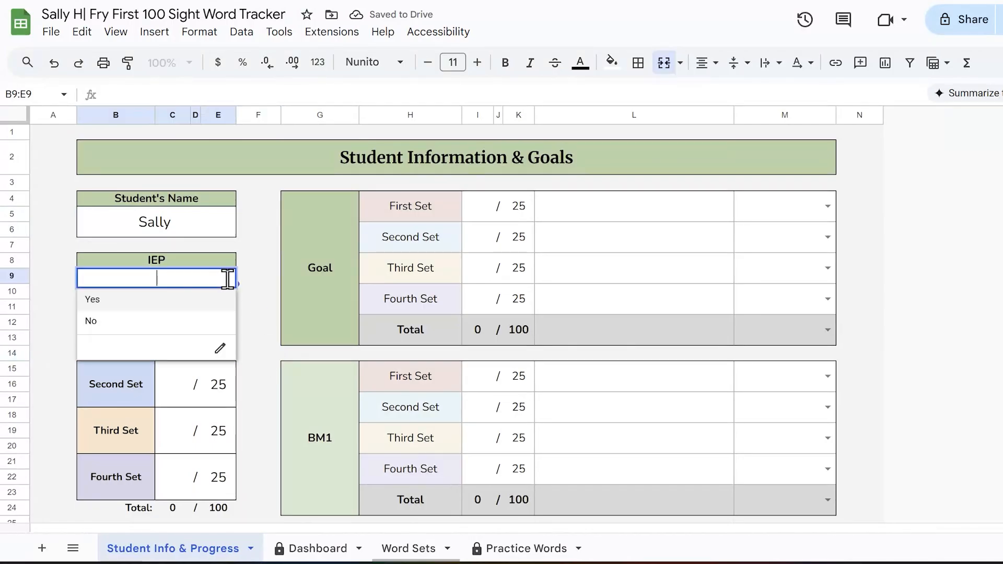
click(214, 307)
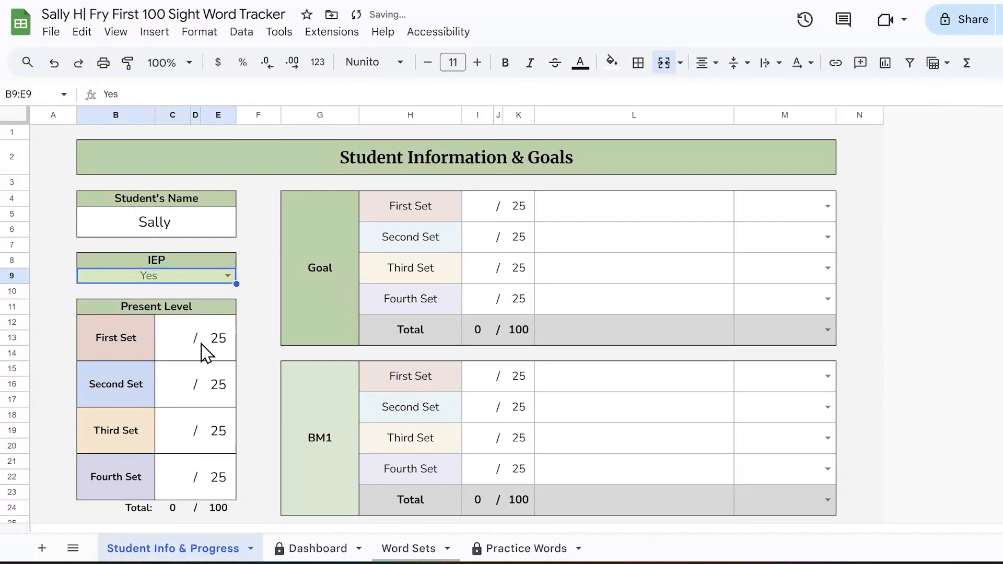
Step: Look over the blank Present Level scores and the score cells of the Goal and benchmark tables
scroll(204, 345, down, 3)
drag(188, 198, 178, 348)
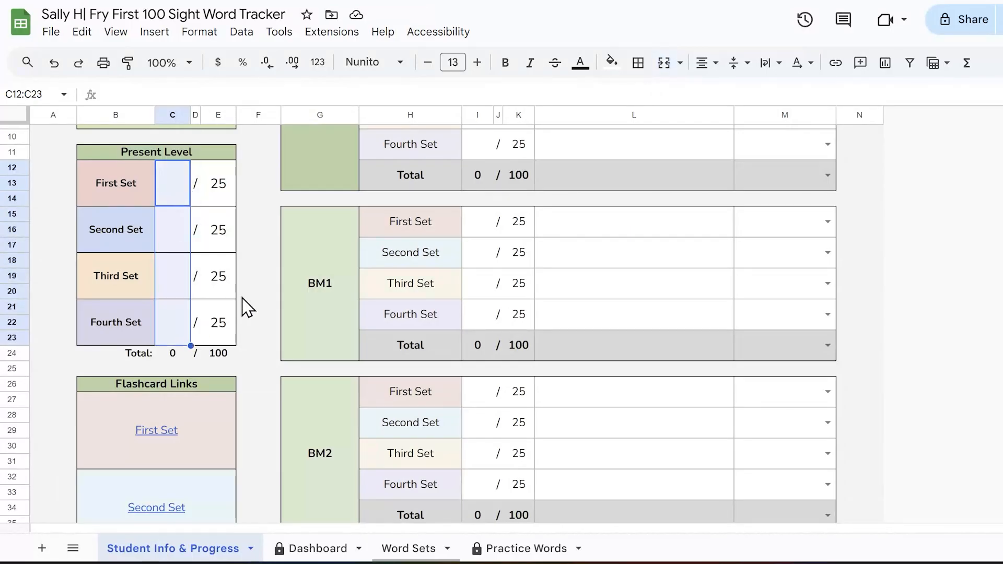
scroll(533, 319, up, 3)
drag(473, 209, 479, 311)
scroll(478, 310, down, 4)
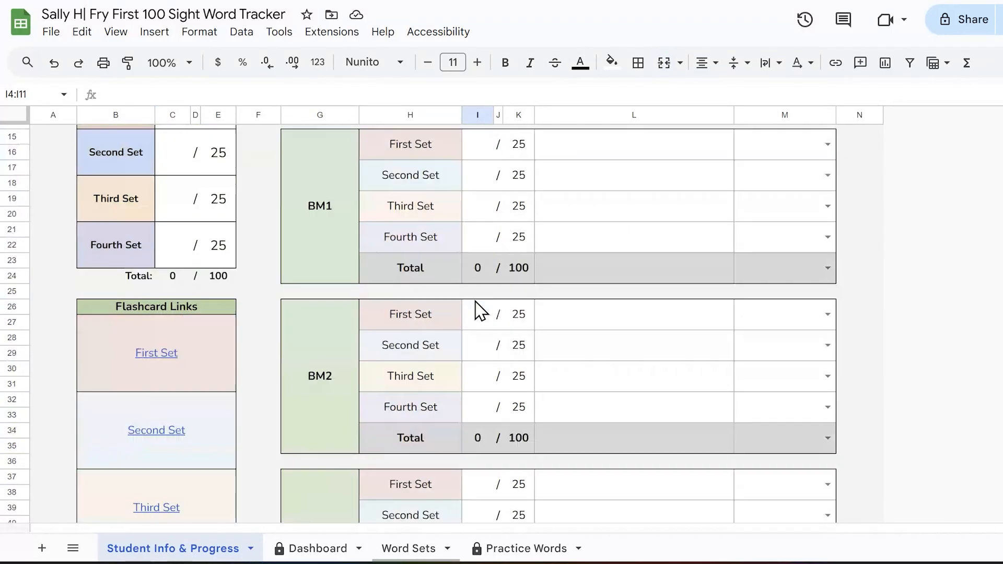
scroll(600, 380, down, 7)
scroll(620, 372, up, 3)
scroll(620, 372, up, 5)
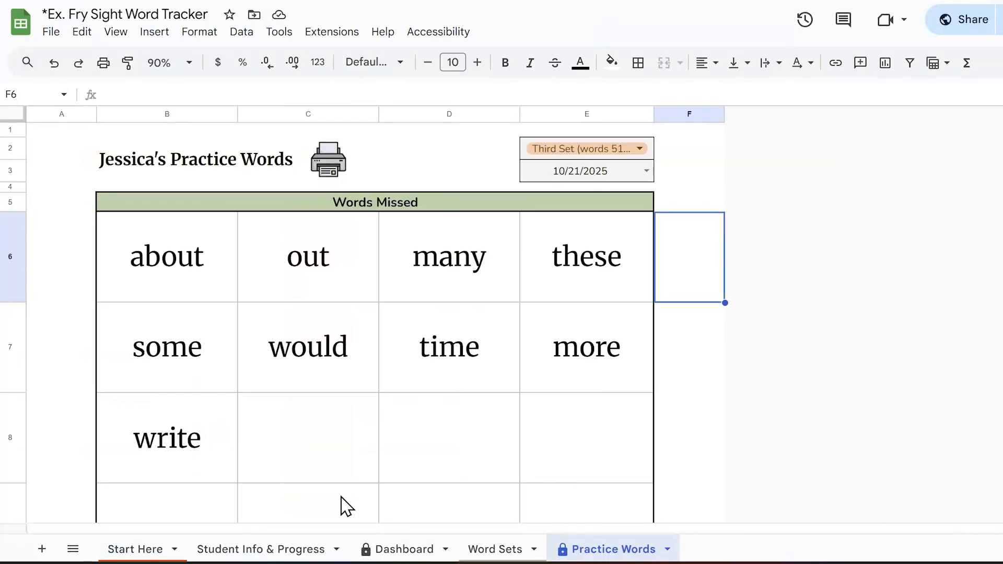
Step: In the example tracker's Student Info & Progress sheet, set the BM1 Second Set status to Progressing and finally to Minimal Progress
click(305, 547)
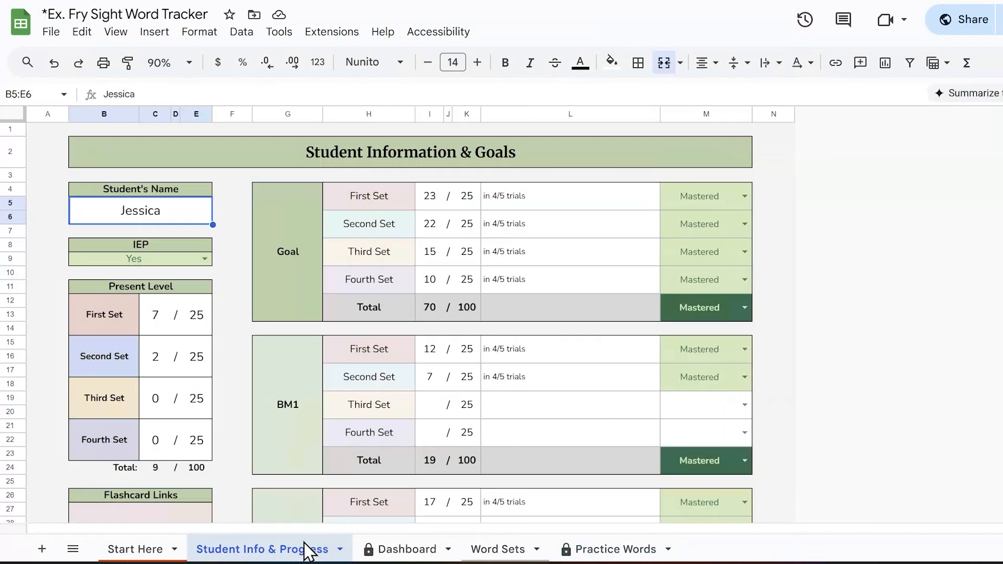
click(744, 377)
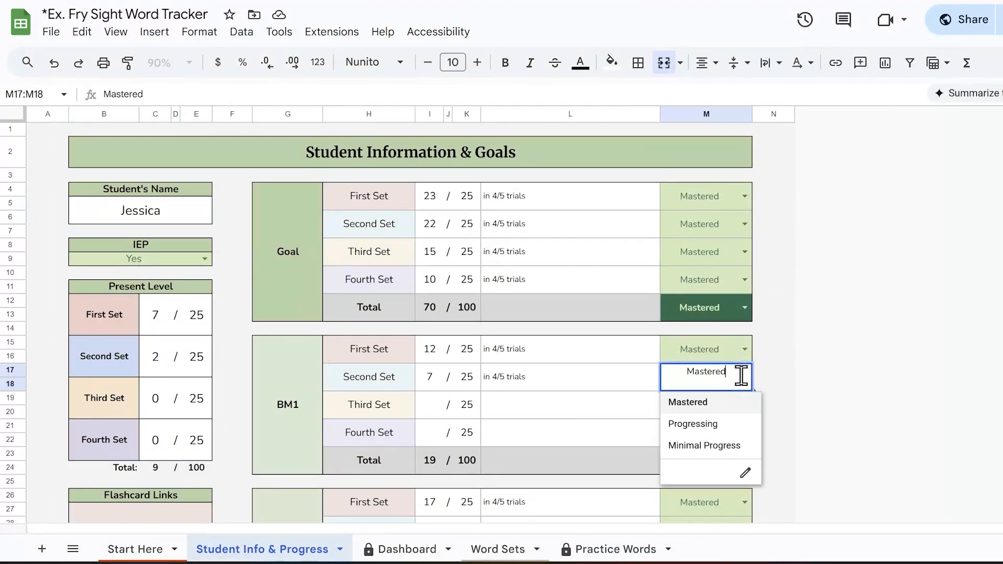
click(745, 423)
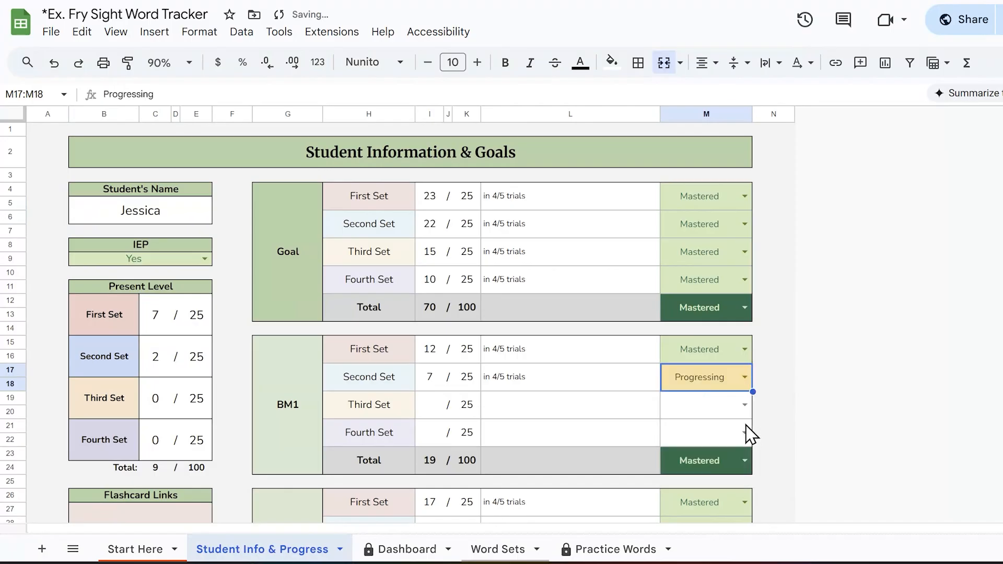
click(745, 380)
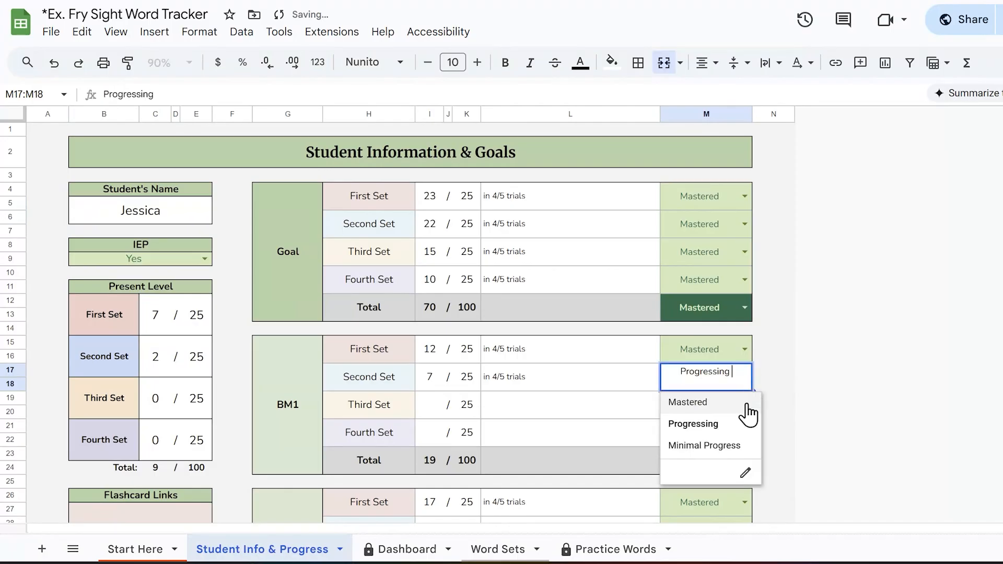
click(748, 450)
click(619, 413)
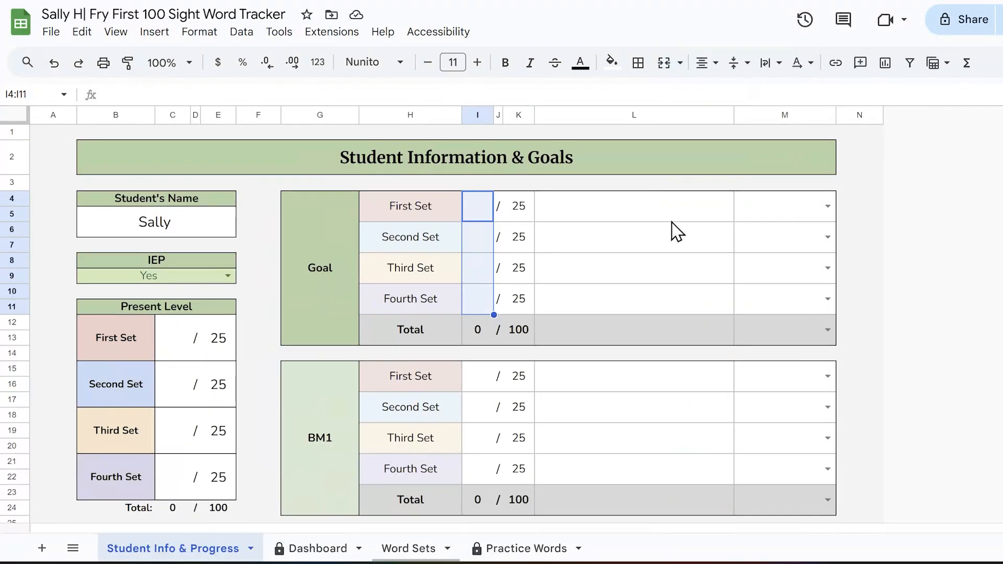
Step: Open the Dashboard sheet of the student's tracker at 90% zoom and check the formula behind its progress title
click(672, 408)
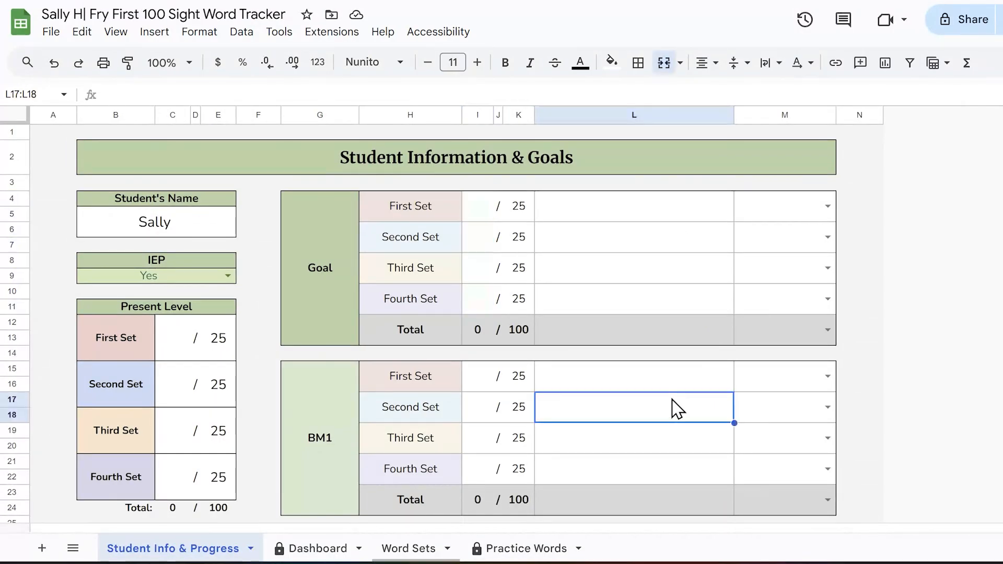
click(330, 550)
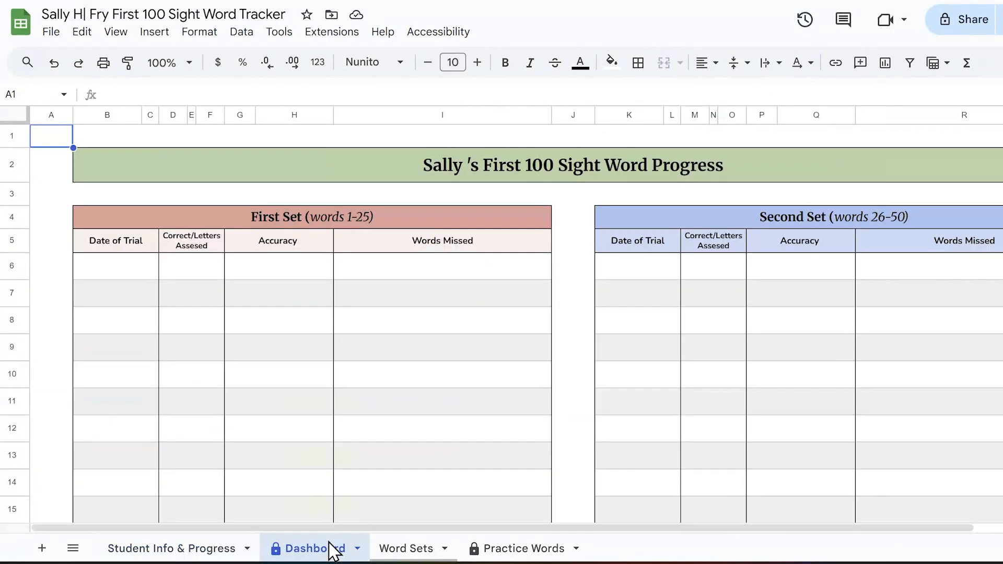
click(180, 59)
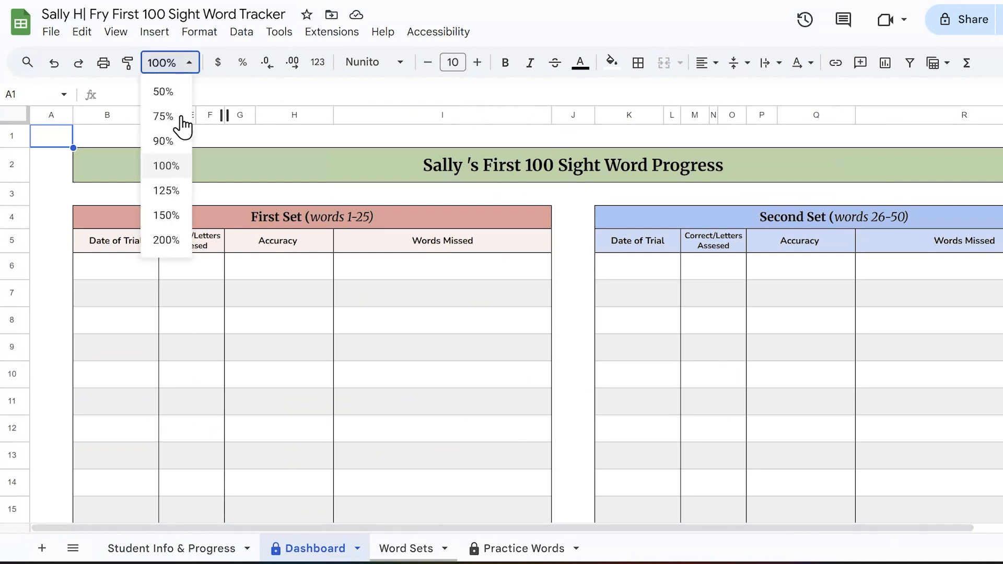
click(166, 140)
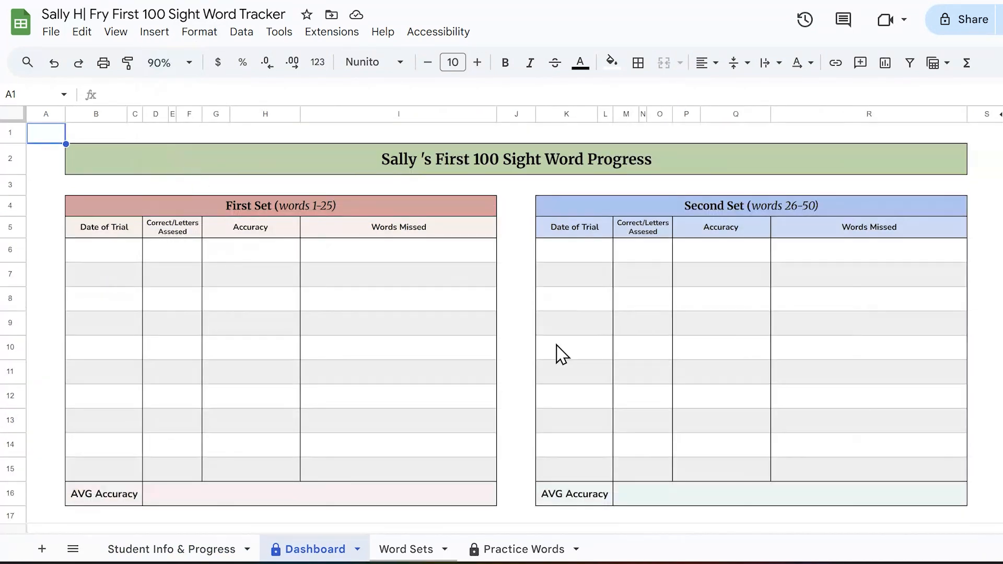
click(506, 349)
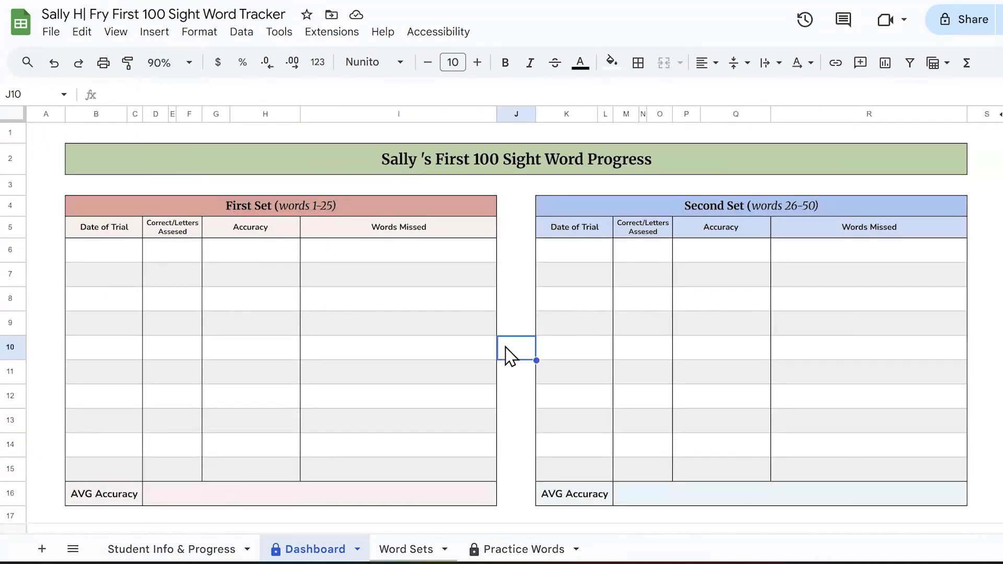
click(400, 159)
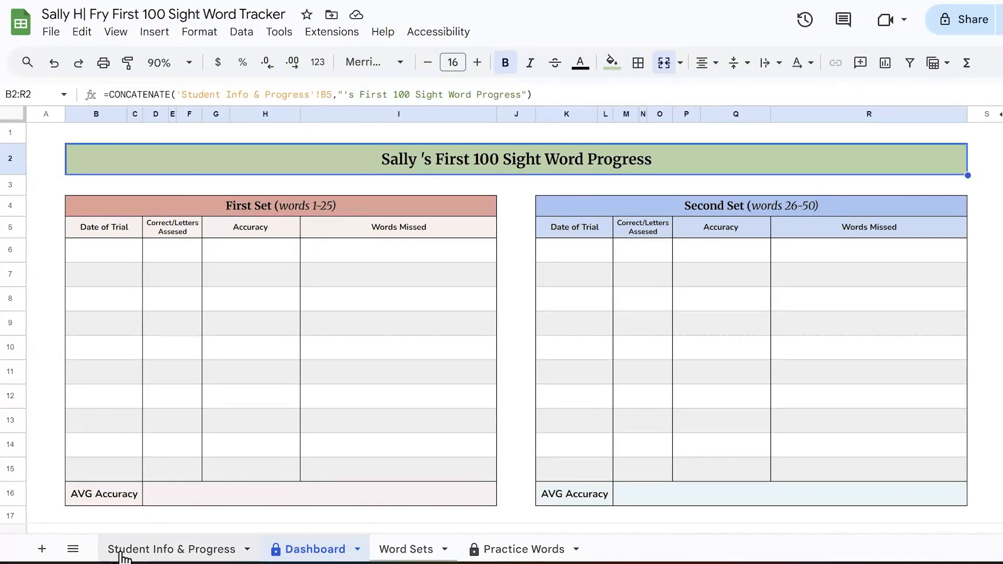
Step: Check the student's name in the set titles on the Word Sets sheet and in the Practice Words title
click(416, 550)
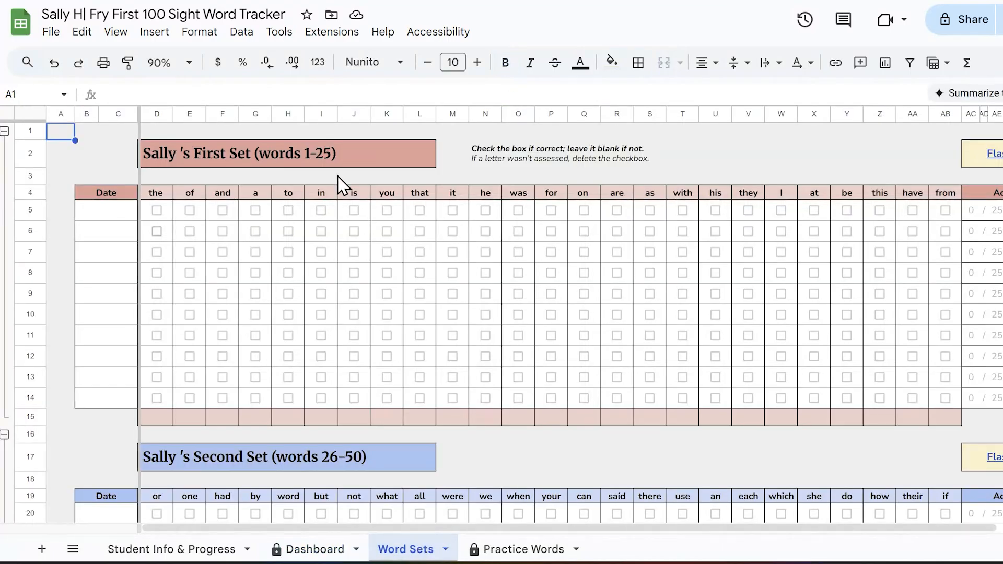
click(180, 159)
click(232, 463)
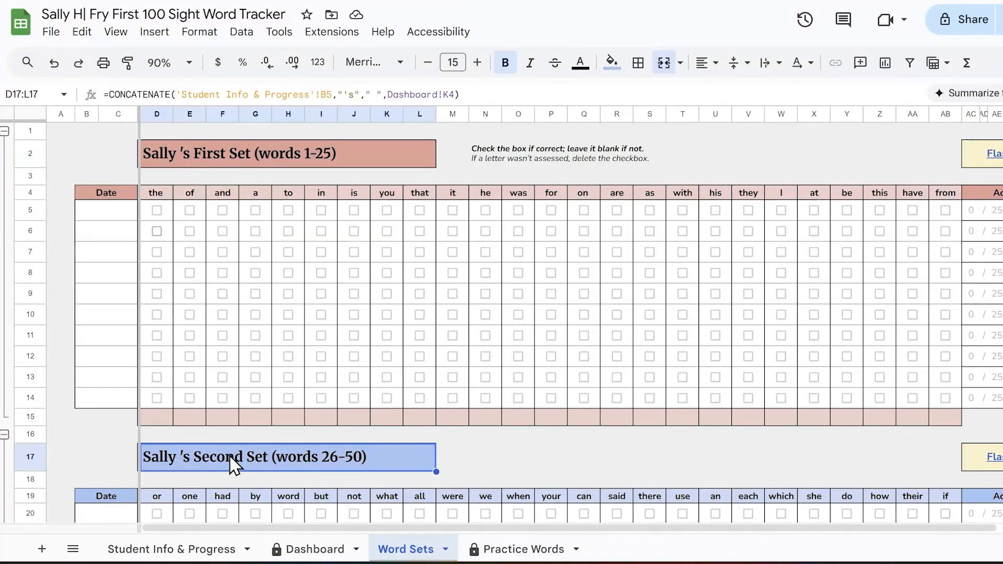
scroll(235, 463, down, 1)
scroll(232, 463, down, 3)
click(224, 480)
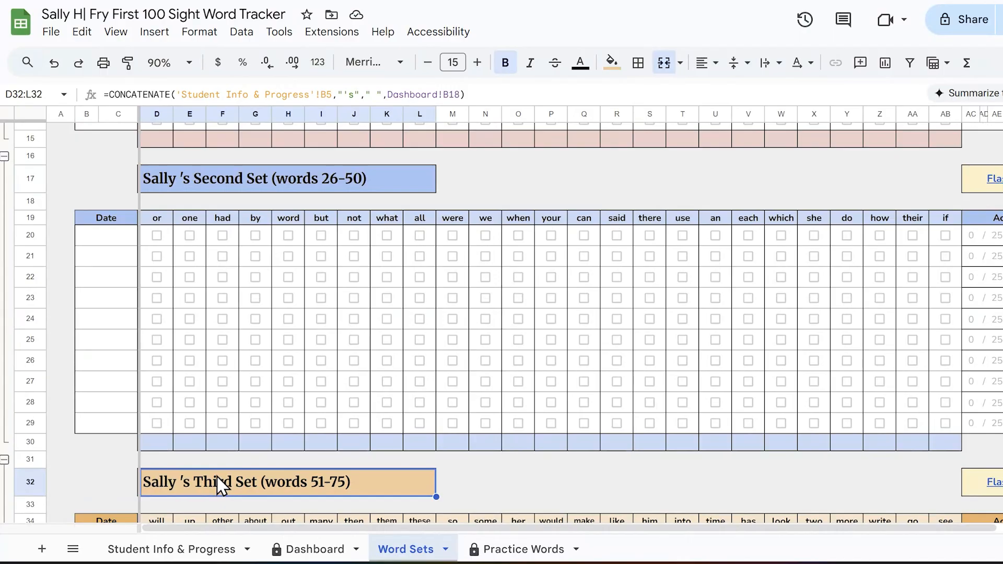
scroll(224, 449, down, 3)
scroll(224, 444, down, 4)
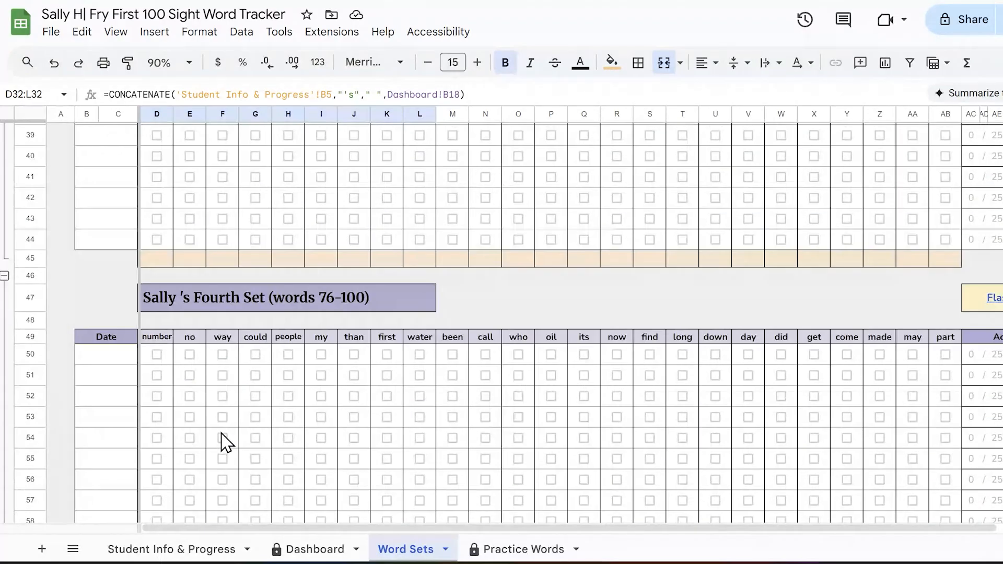
click(538, 554)
click(126, 175)
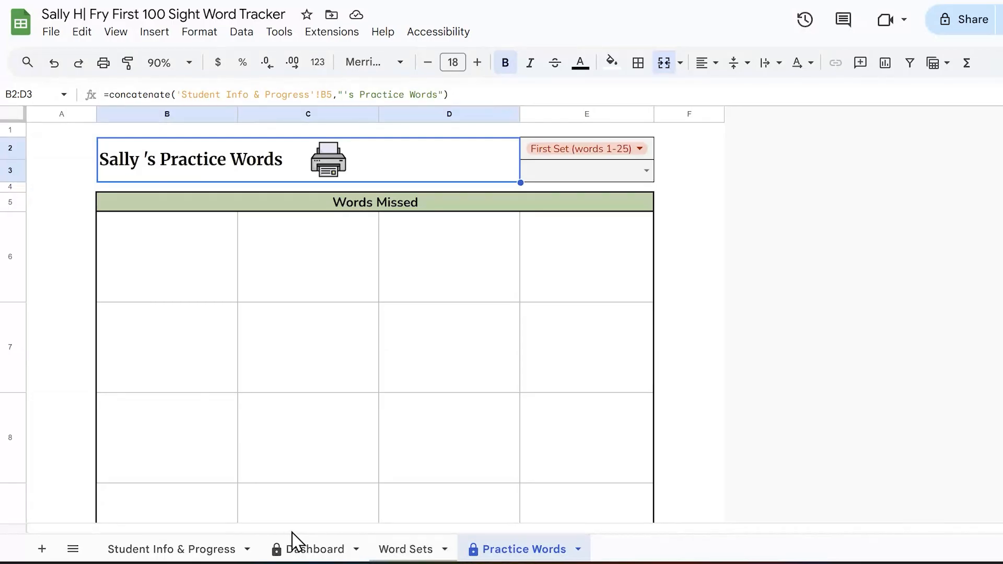
Step: Enter 9/1/2025 as the first trial date of the First Set on the Word Sets sheet
click(402, 552)
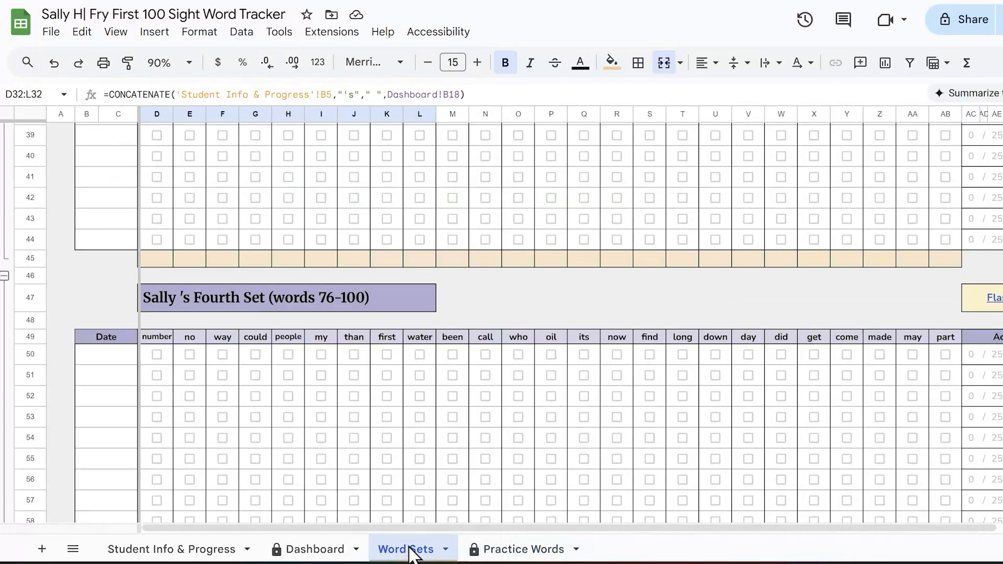
scroll(593, 368, up, 15)
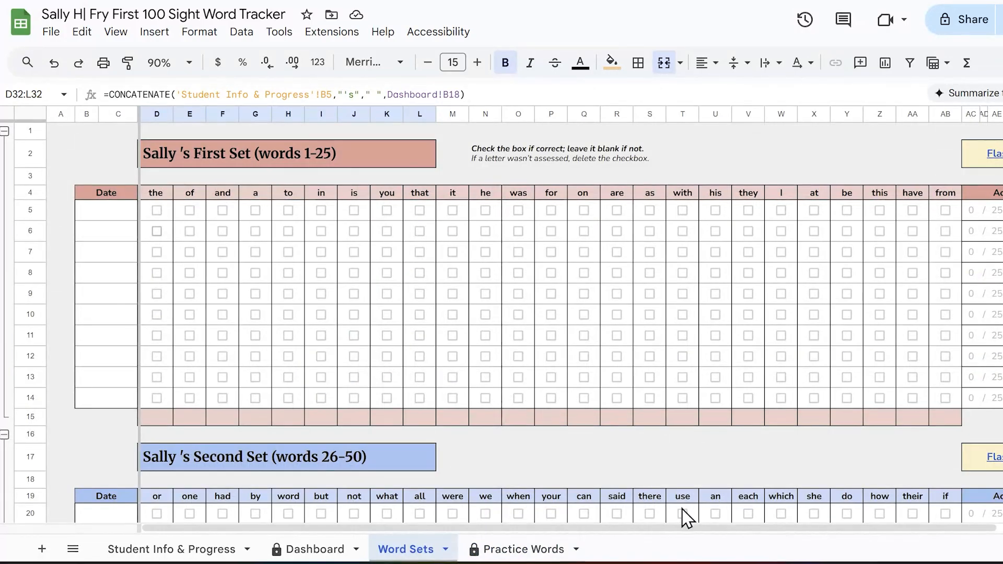
double_click(113, 211)
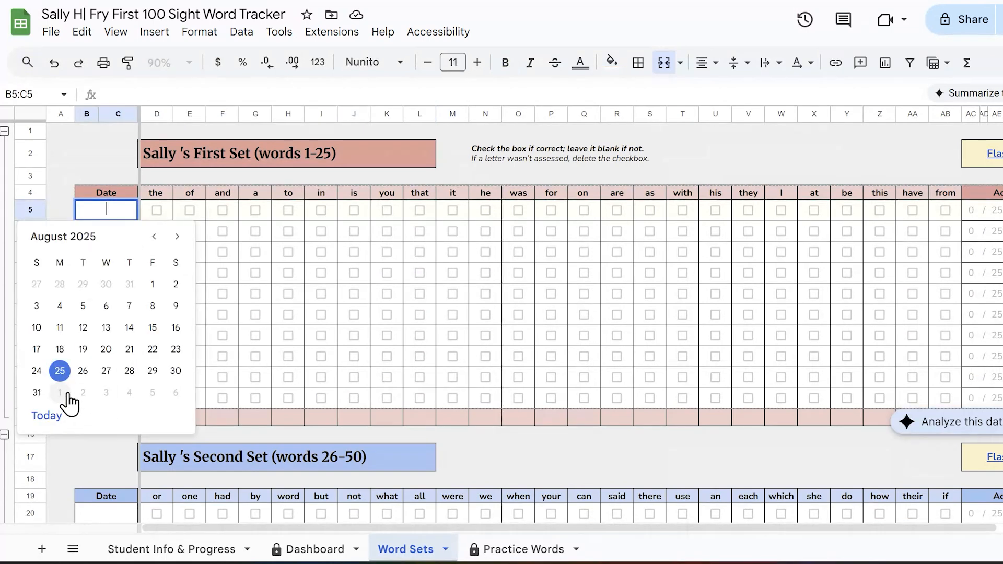
click(67, 396)
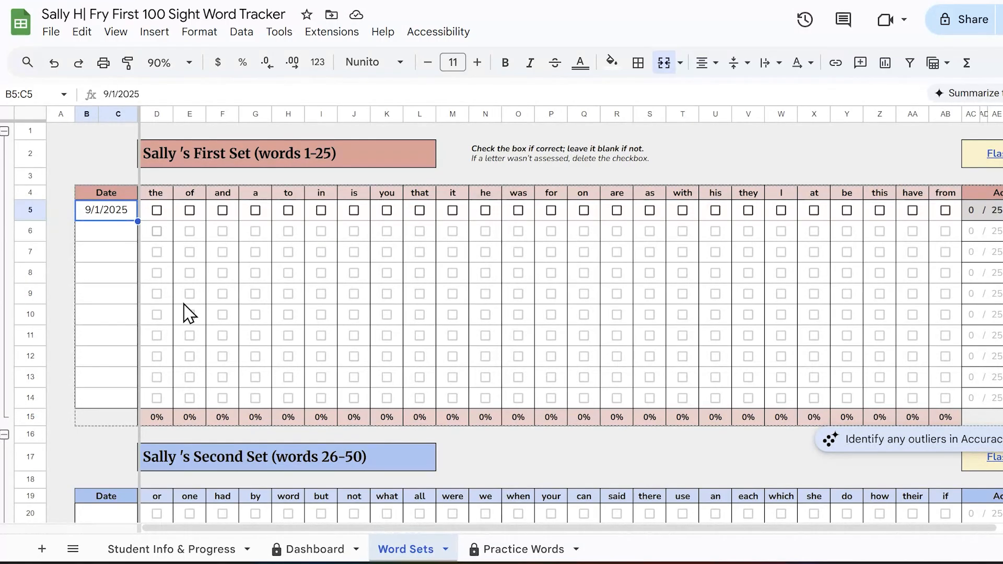
Step: Open the First Set flashcards presentation in Google Slides and page through its word slides from "the" to "a"
mouse_move(995, 153)
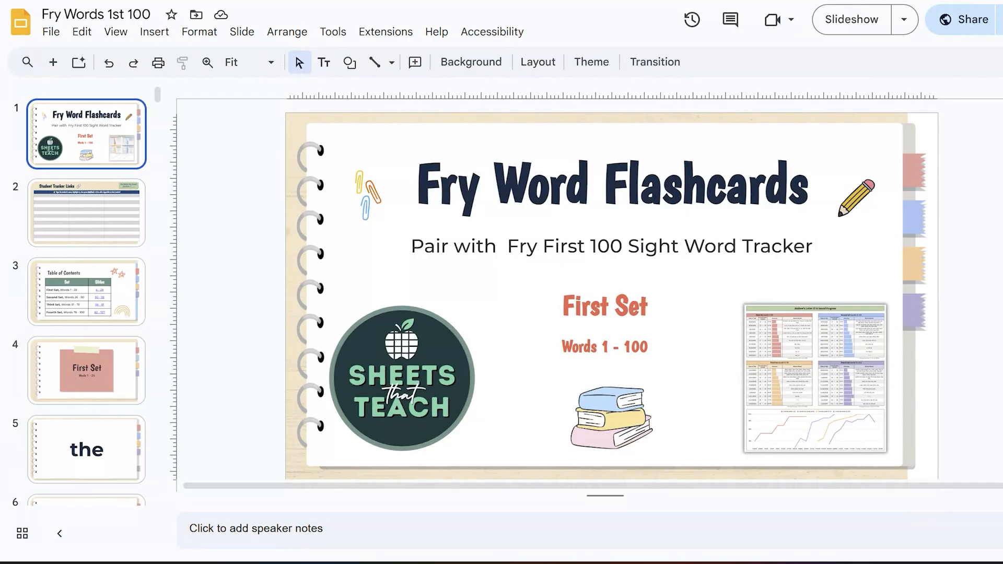
click(124, 376)
key(Down)
key(Down)
key(Down)
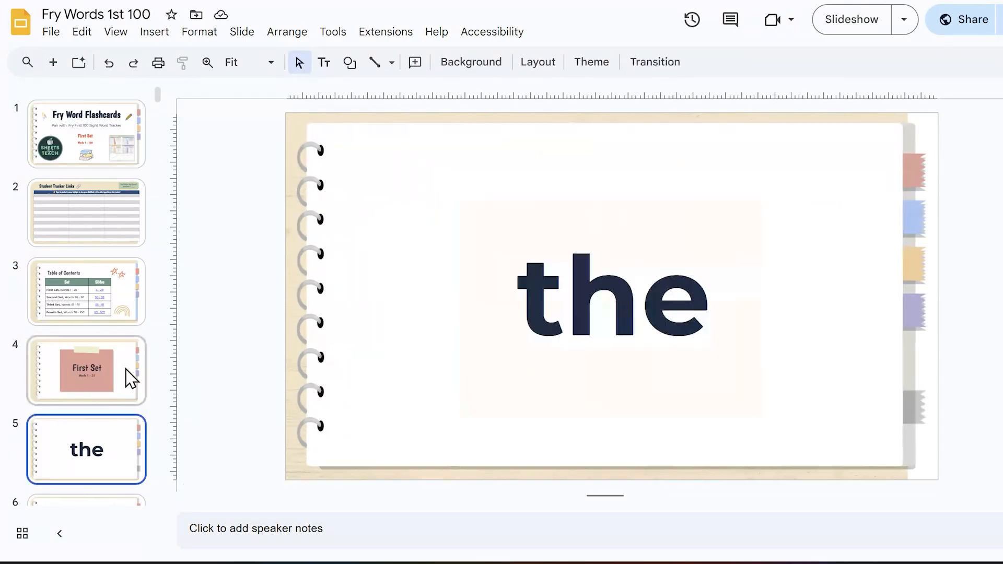
key(Down)
key(Down)
key(Down)
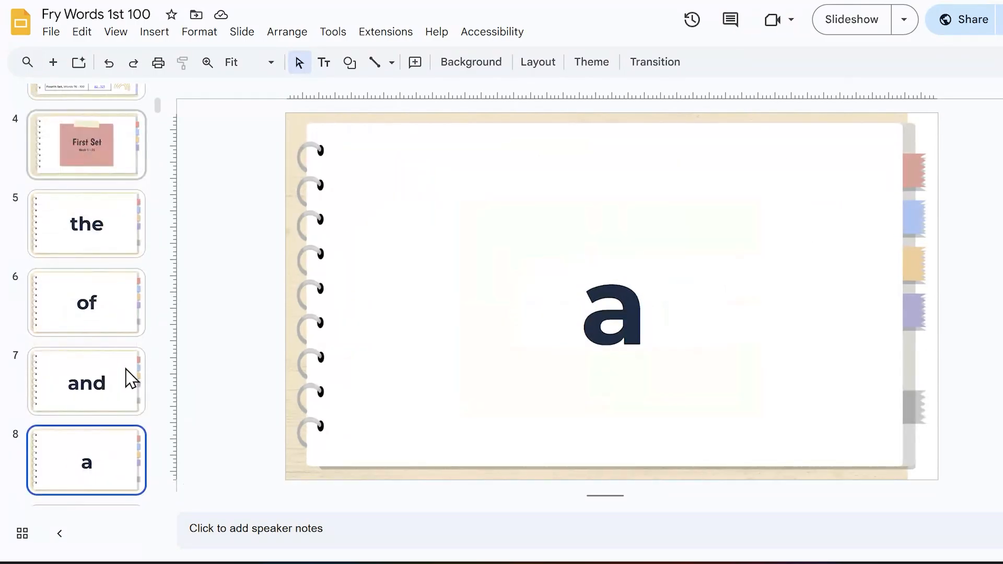
Step: Return to the flashcards' Table of Contents slide and inspect the slide links of the First Set and Third Set
key(Up)
key(Up)
key(Up)
key(Up)
key(Up)
key(Up)
key(Up)
key(Up)
key(Up)
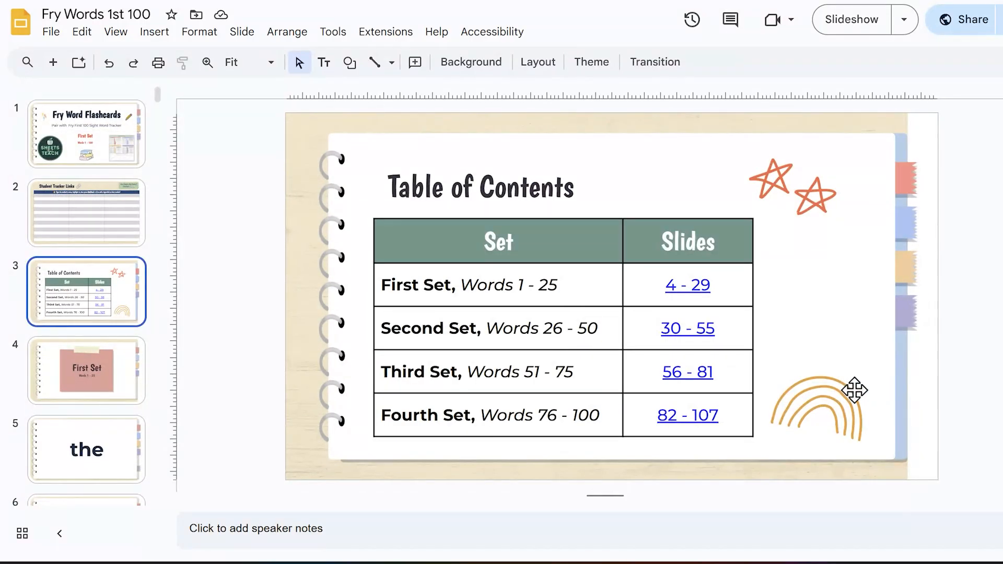
click(701, 292)
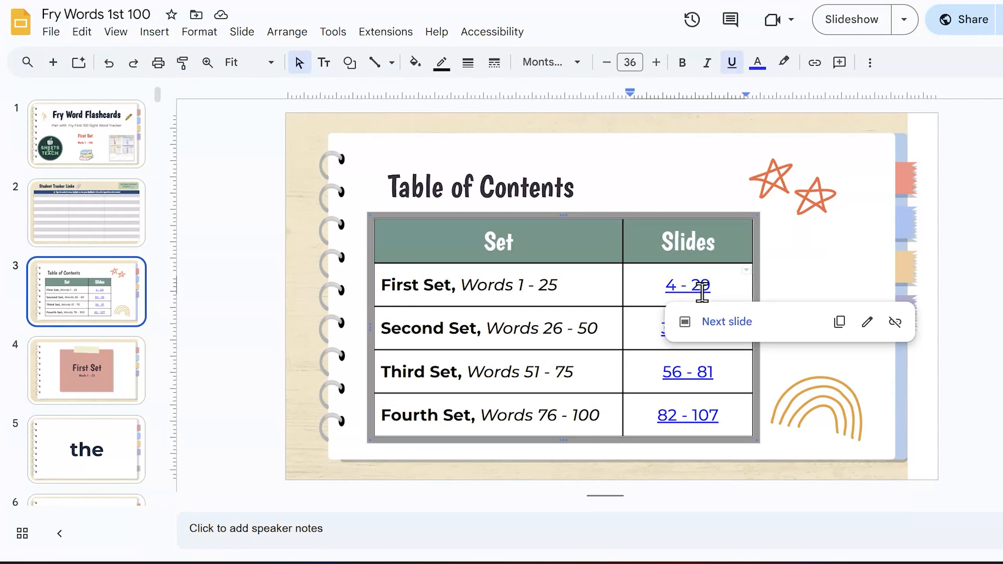
click(711, 376)
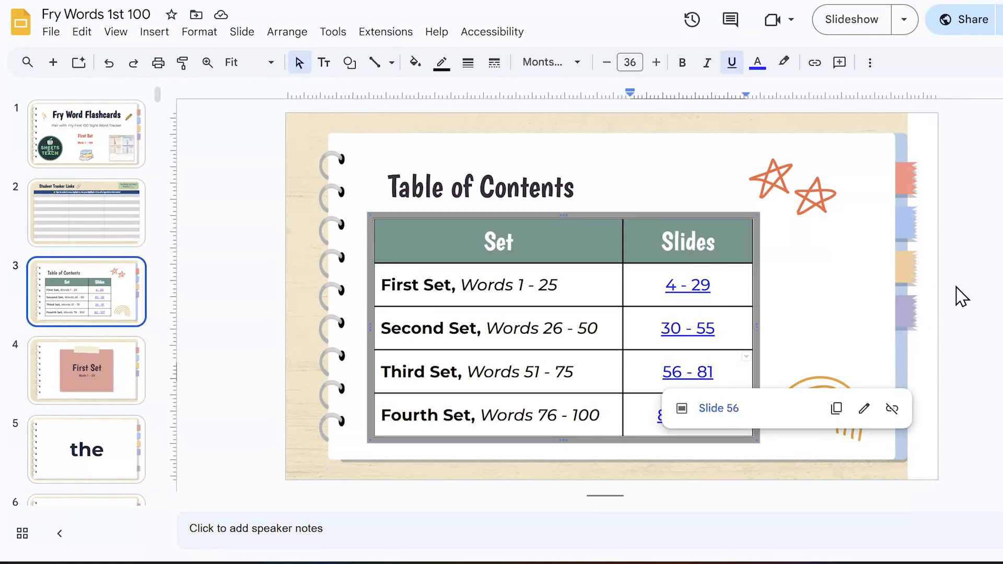
Step: Enter the student's name in the first cell of the table on the Student Tracker Links slide
click(992, 293)
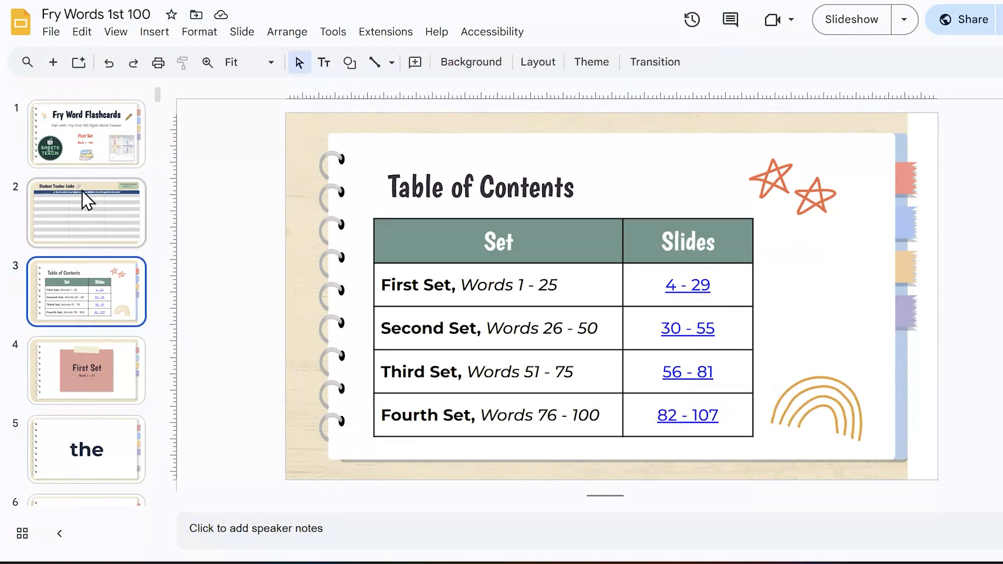
click(81, 208)
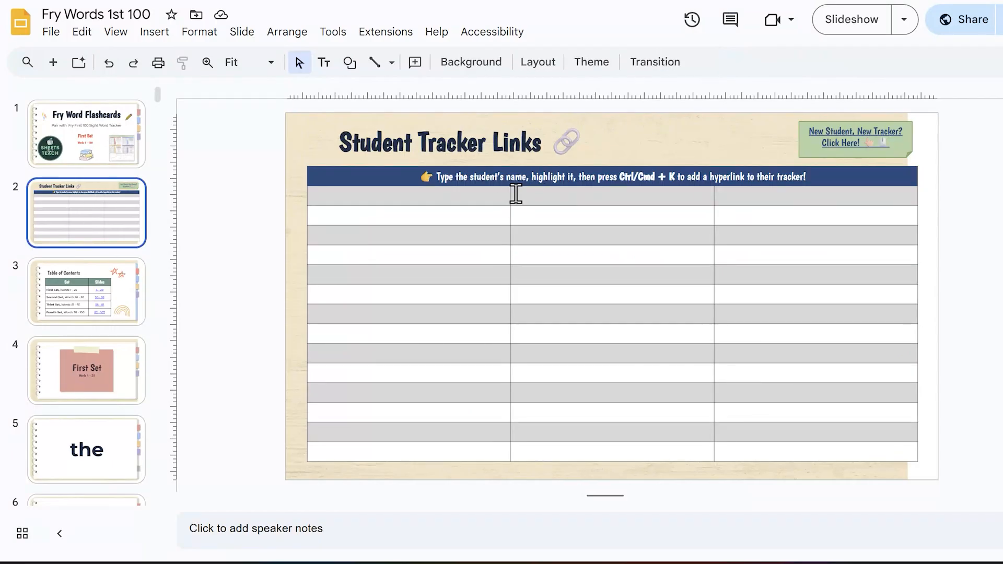
click(464, 199)
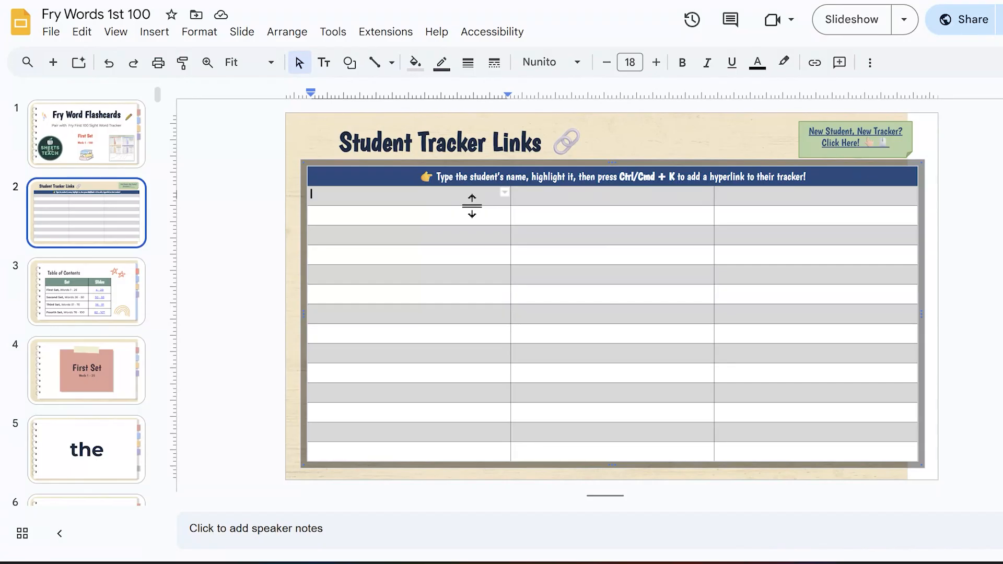
text(Sally H)
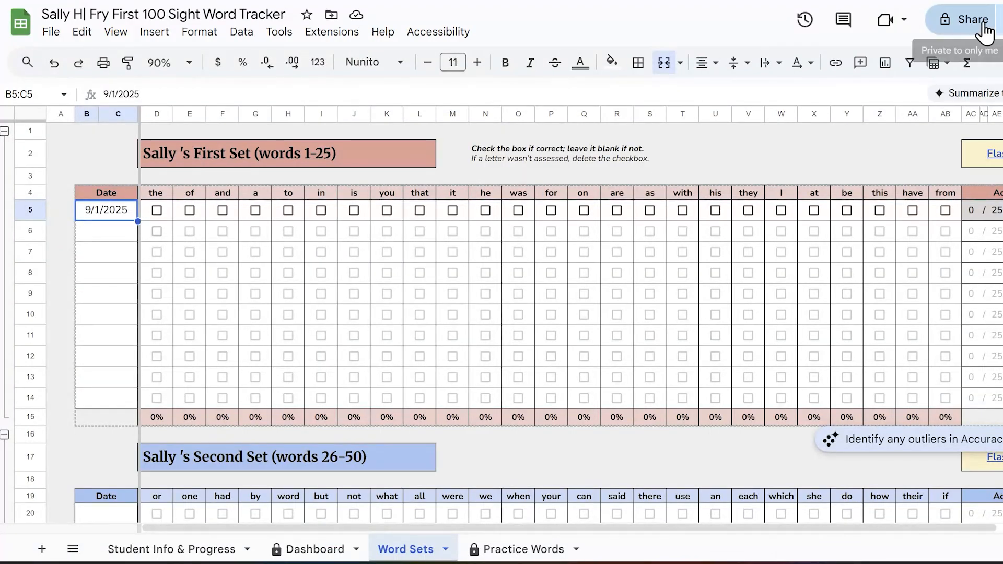
Step: Copy the tracker spreadsheet's sharing link and hyperlink the student's name on the Student Tracker Links slide to it
click(942, 21)
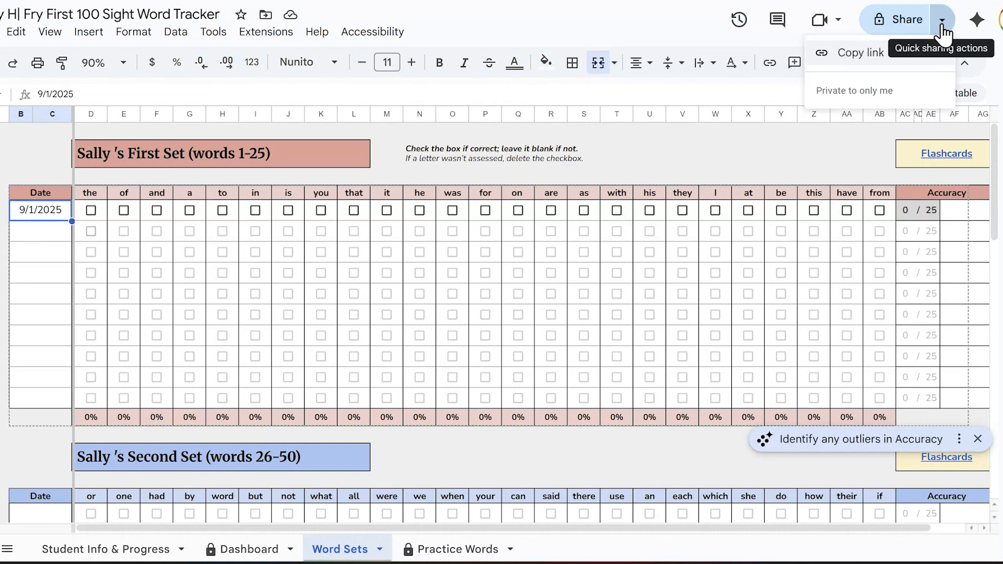
click(882, 54)
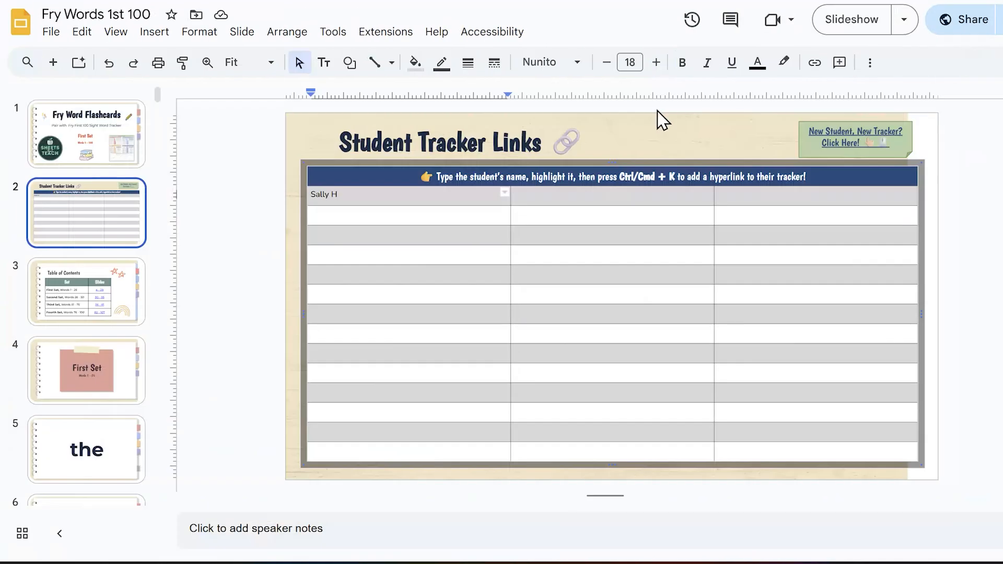
triple_click(340, 195)
key(ctrl+k)
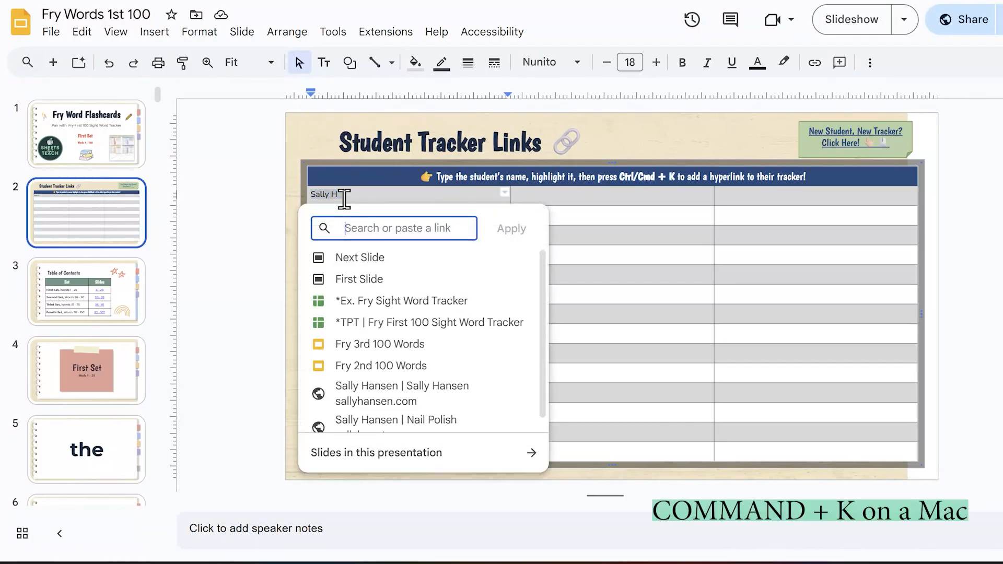
key(ctrl+v)
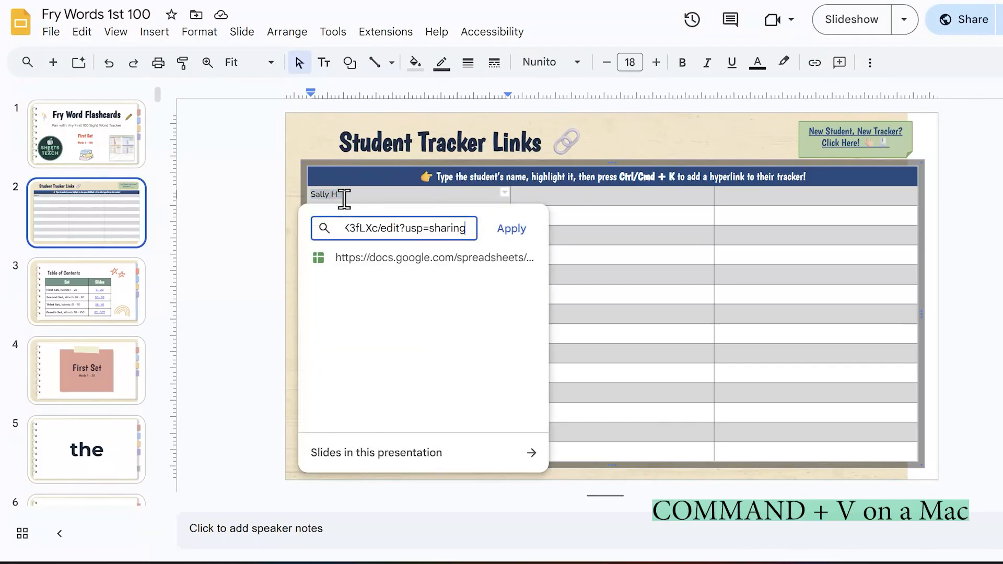
key(Return)
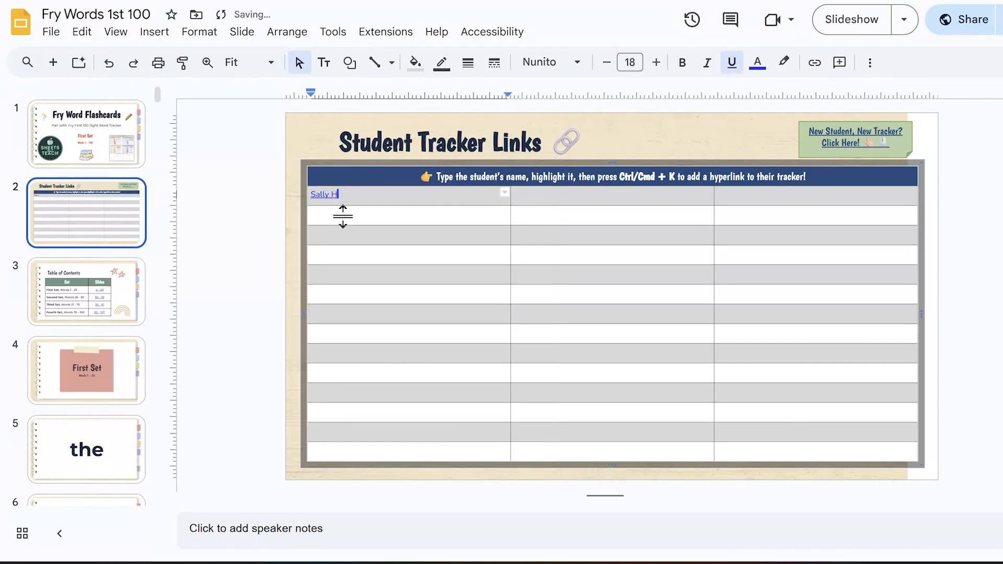
click(187, 208)
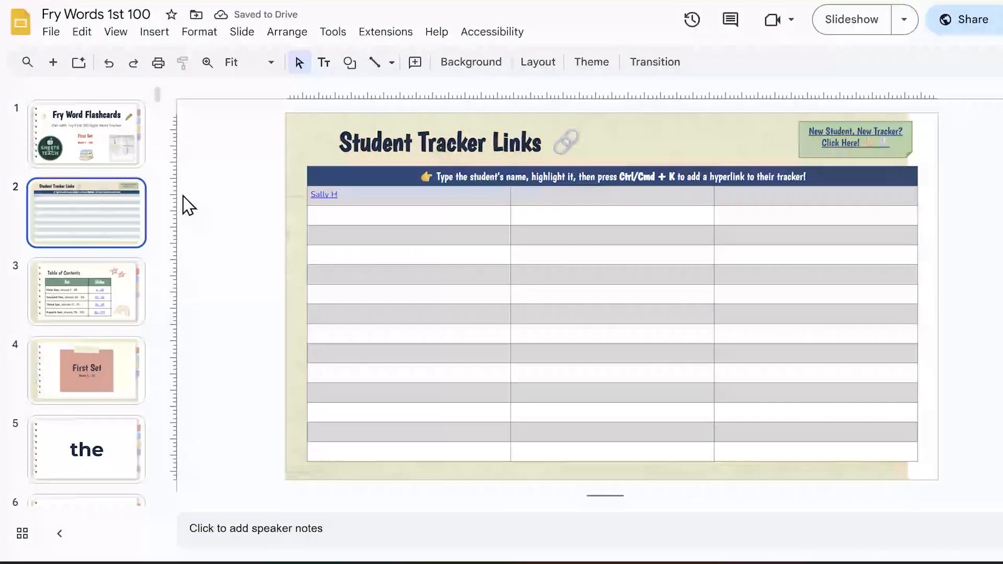
Step: Inspect the student's tracker link and follow the "New Student, New Tracker? Click Here!" link to the template copy
click(331, 195)
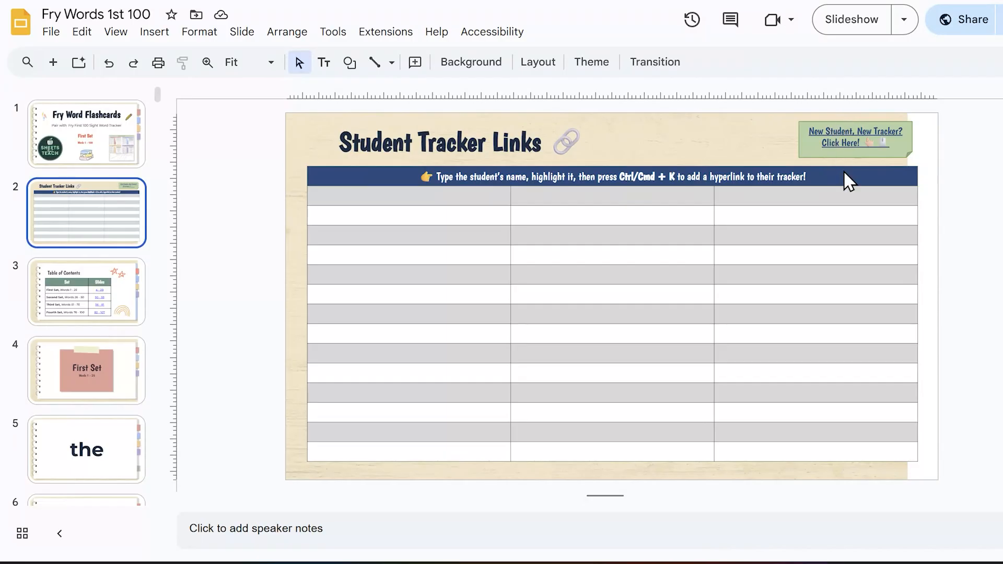
click(840, 142)
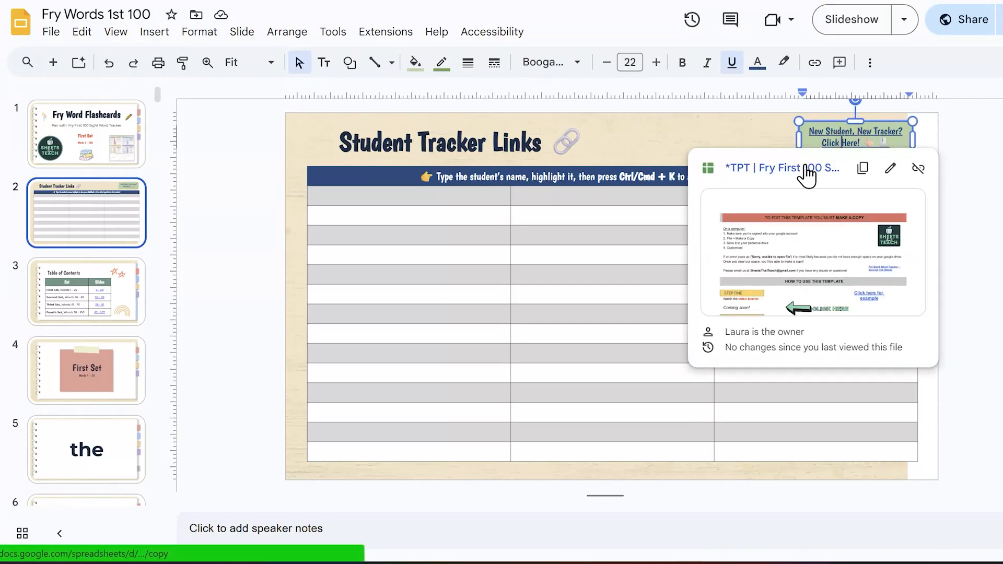
click(801, 173)
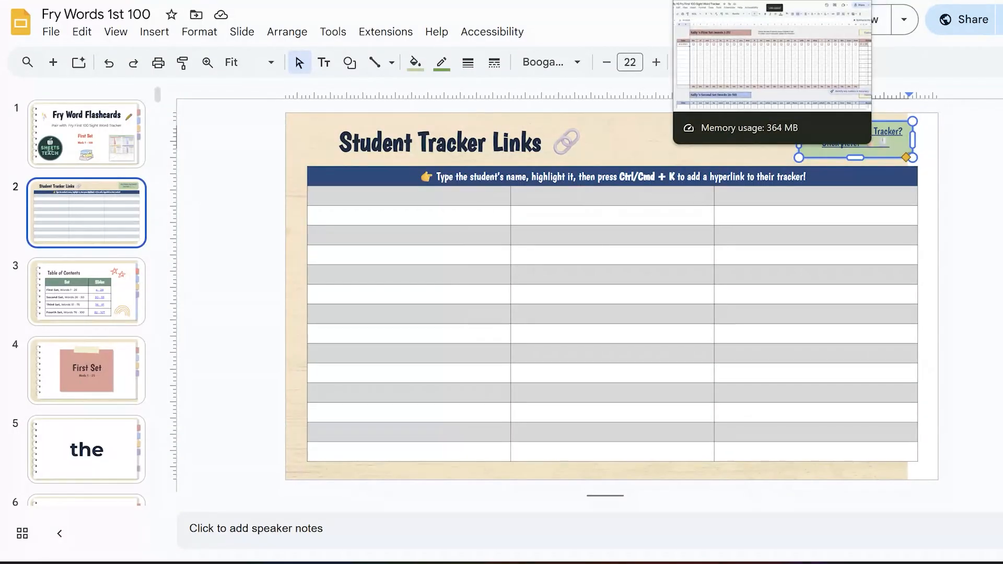
Step: Switch back to the tracker's Word Sets sheet in Google Sheets and open the Third Set's Flashcards link
click(700, 1)
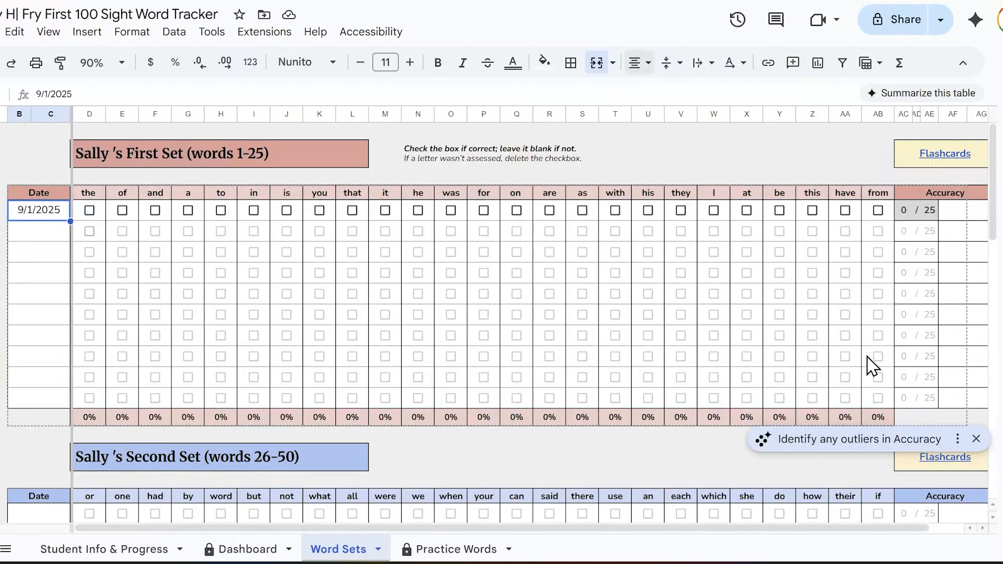
click(976, 438)
scroll(870, 440, down, 5)
click(952, 489)
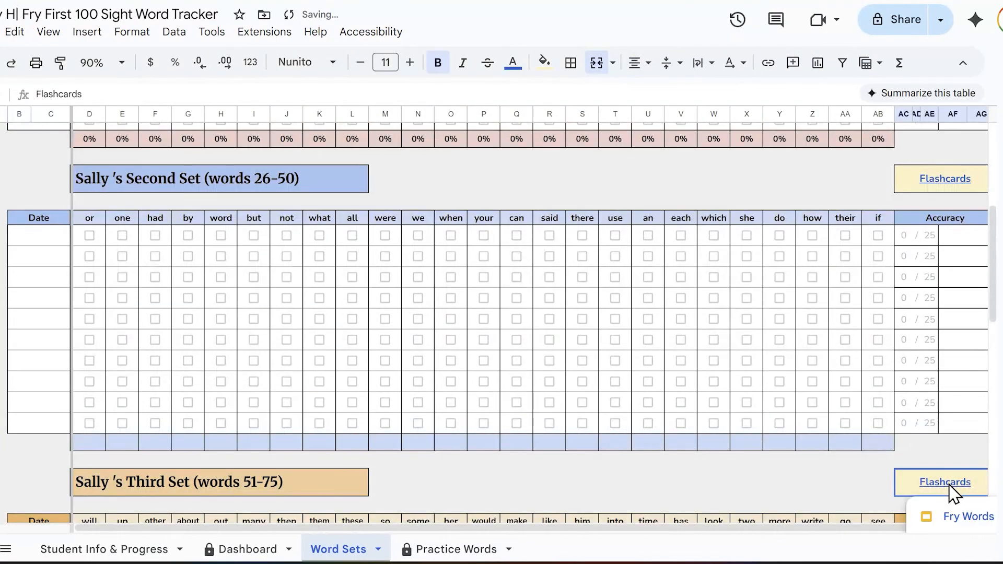
click(963, 517)
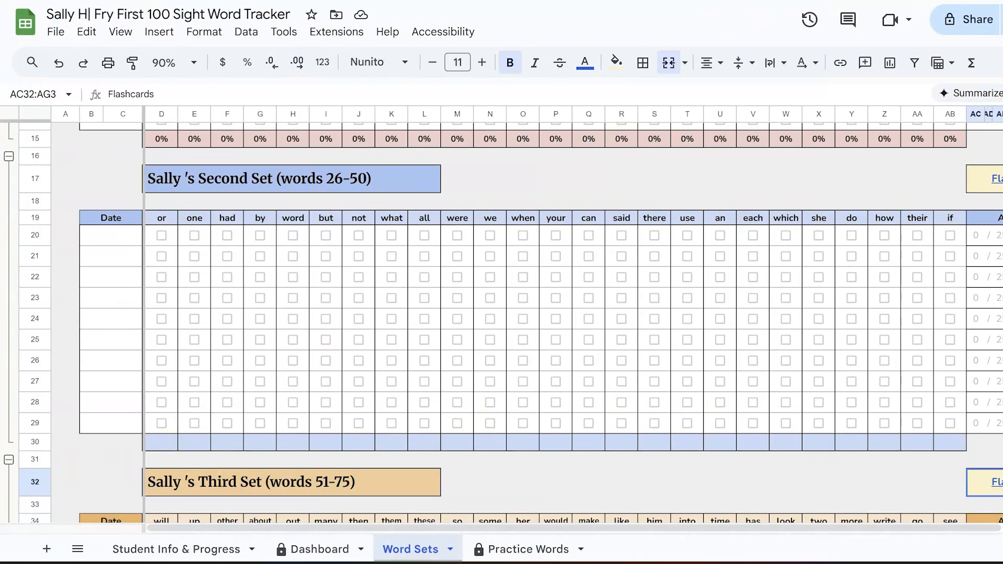
Step: In the First Set's 9/1/2025 row, mark the words "in", "is", "you" and "that" as correct
scroll(647, 216, up, 5)
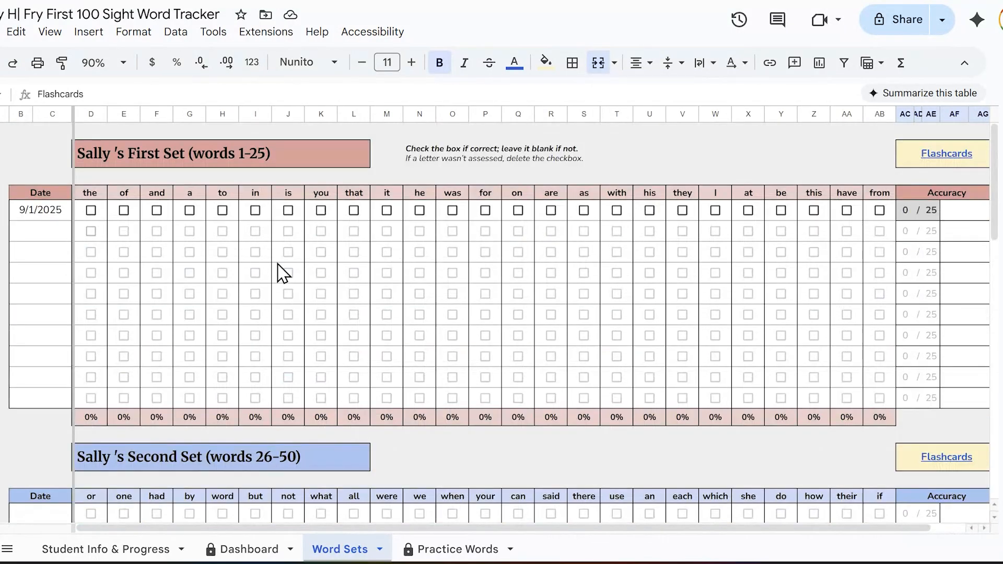
click(255, 210)
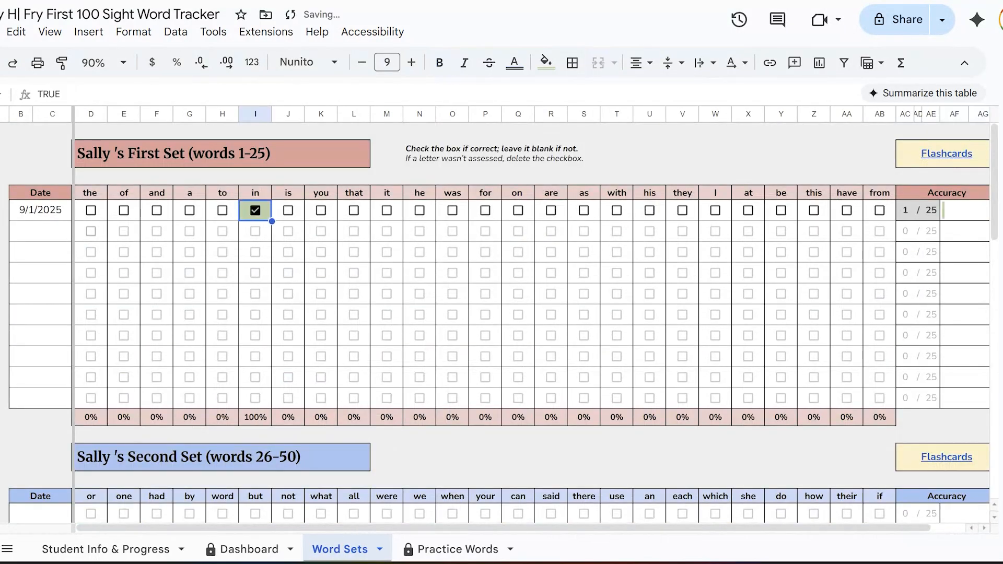
key(Right)
key(space)
key(Right)
key(space)
key(Right)
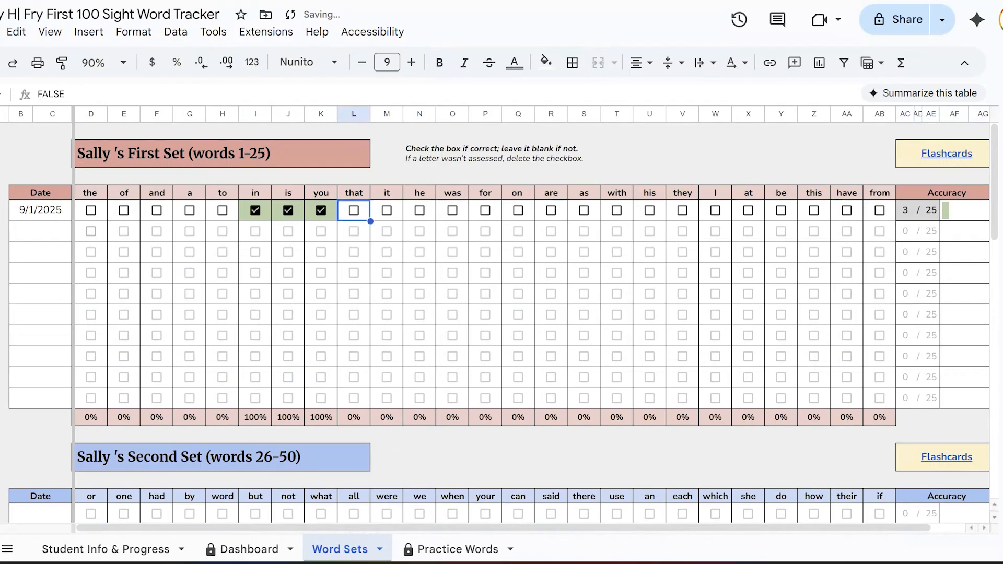
key(space)
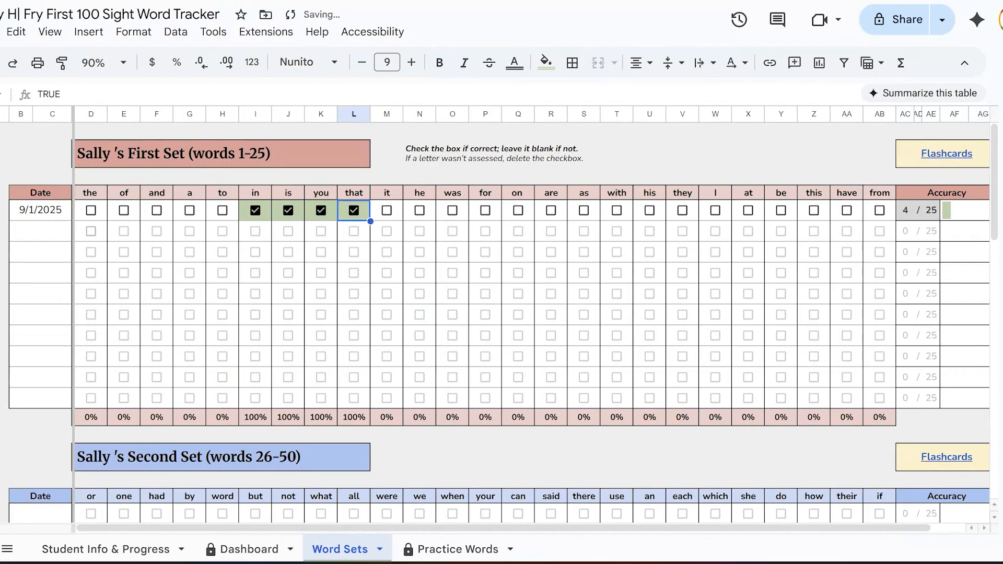
Step: Mark "was", "for", "on", "as" and "with" as correct for 9/1/2025, leaving "it", "he" and "are" unchecked
key(Right)
key(Right)
key(Right)
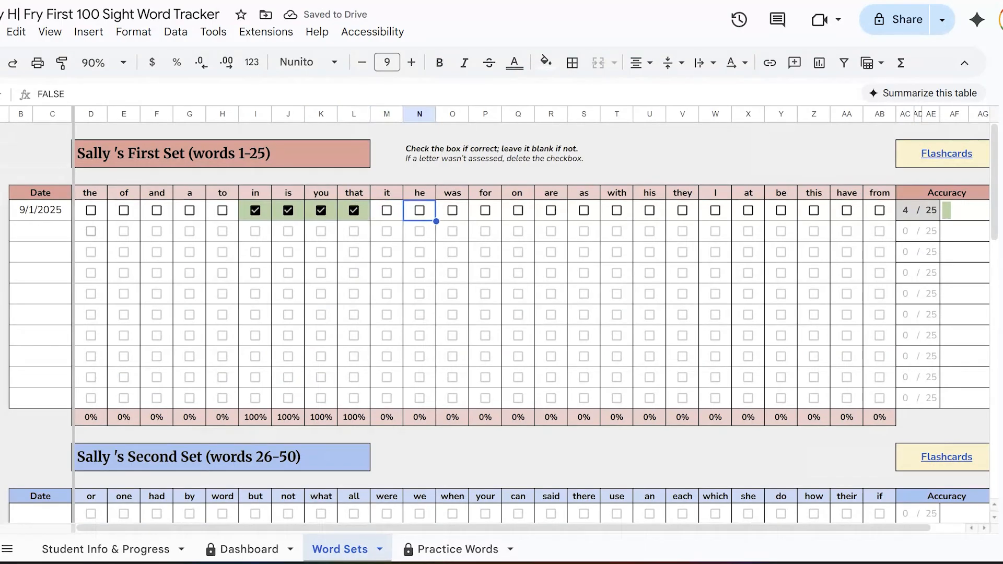
key(space)
key(Right)
key(space)
key(Right)
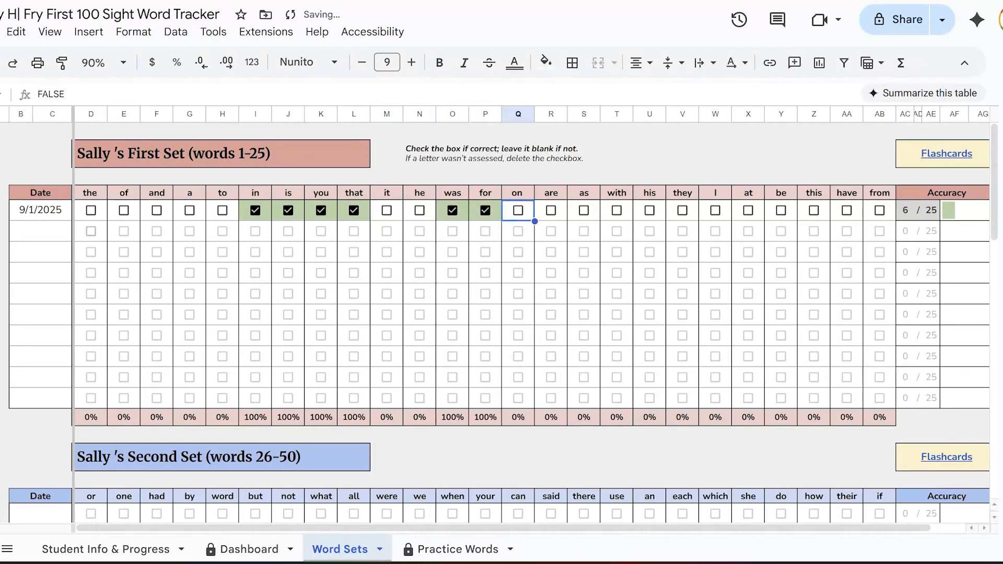
key(space)
key(Right)
key(Right)
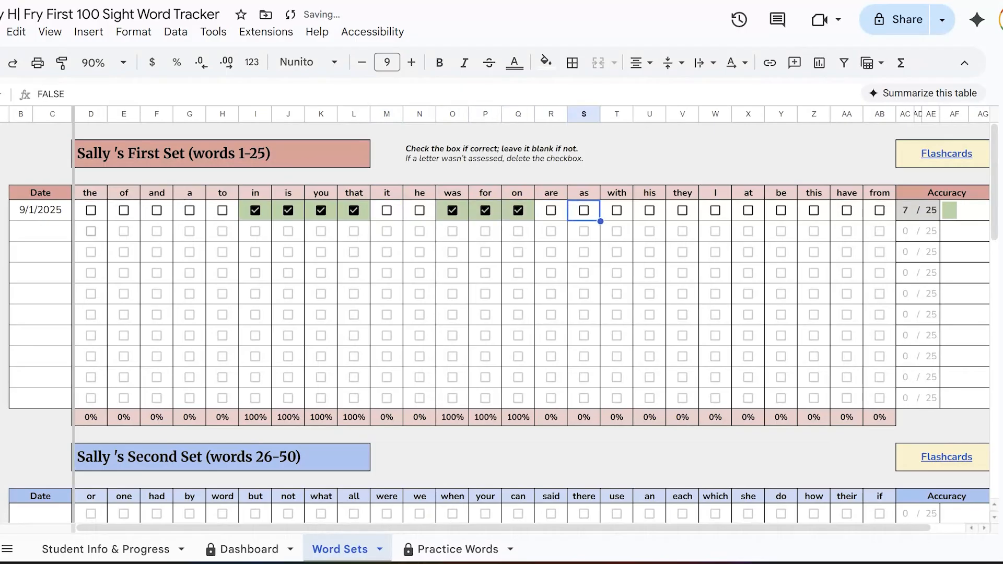
key(space)
key(Right)
key(space)
key(Right)
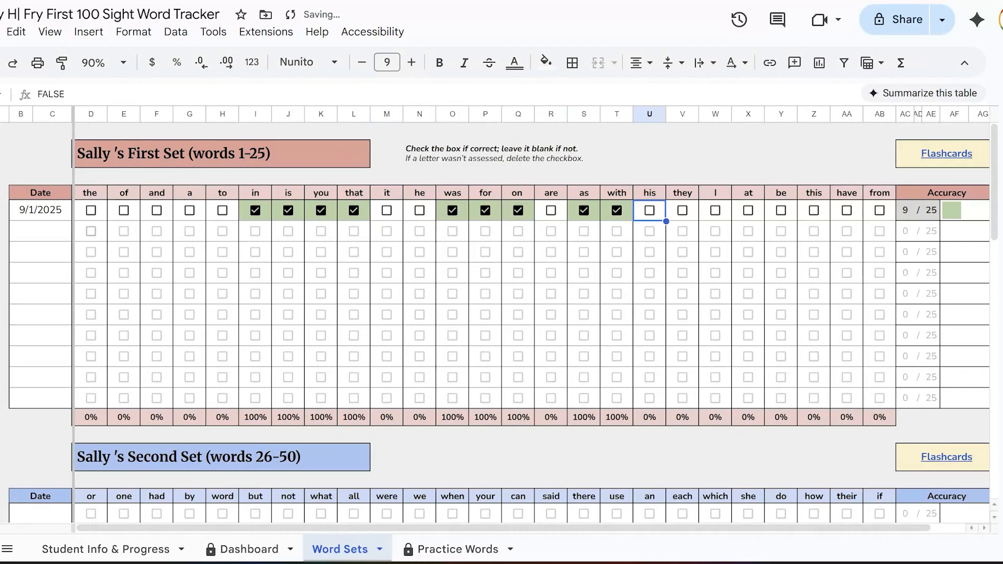
Step: Delete the 9/1/2025 checkboxes for "at", "be", "this", "have" and "from", and check the total in that row's Accuracy column
key(Right)
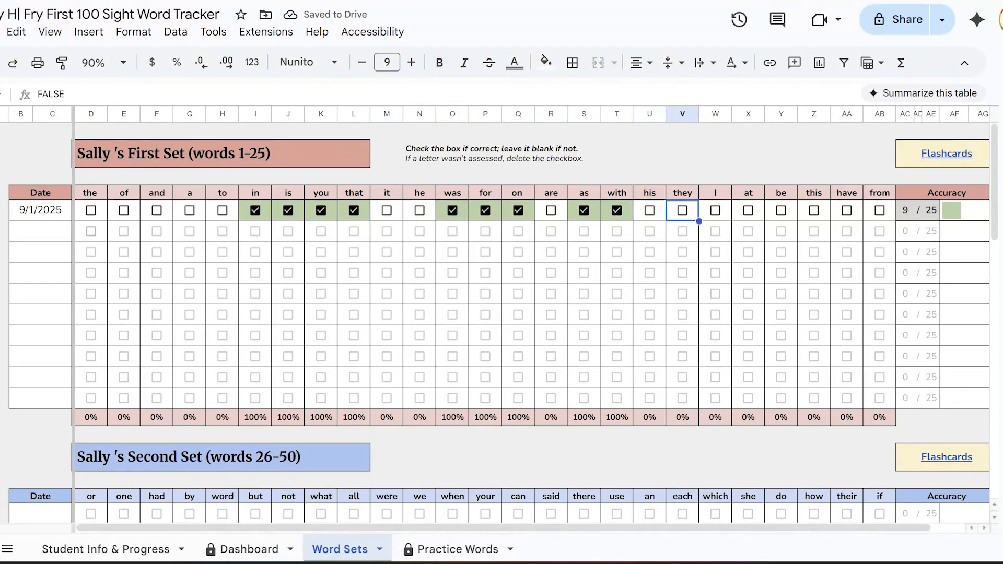
key(Right)
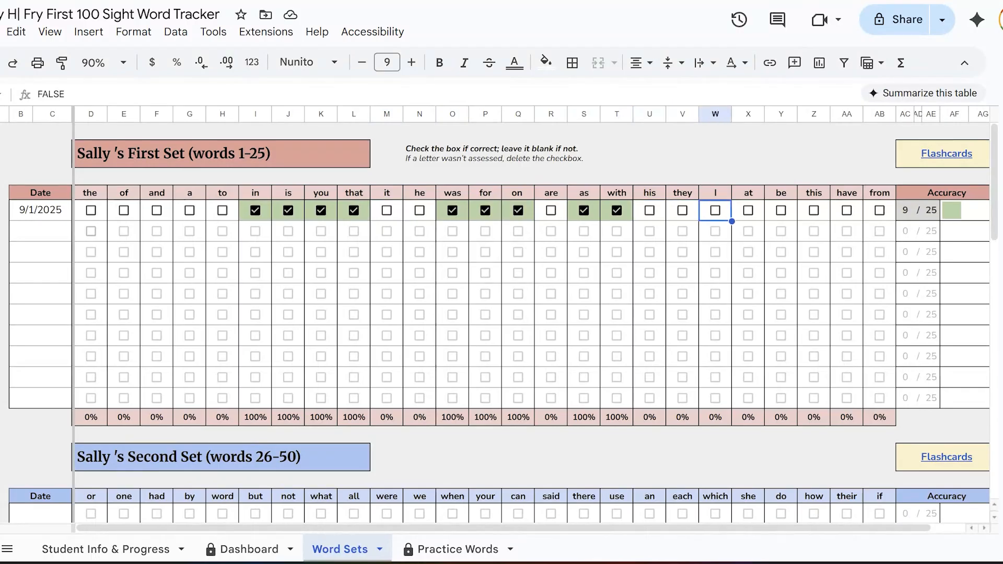
key(Right)
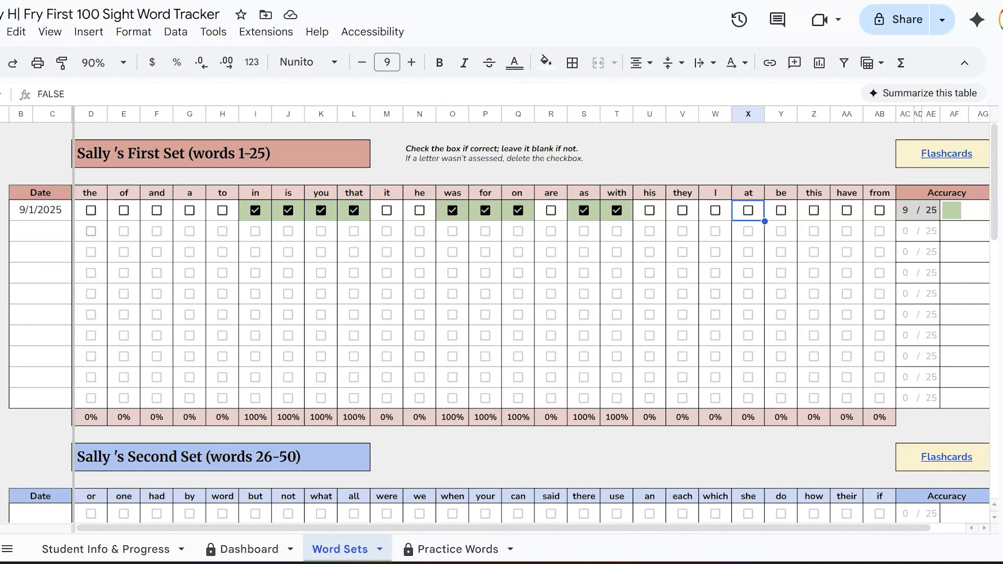
key(Delete)
key(Right)
key(Delete)
key(Right)
key(Delete)
key(Right)
key(Delete)
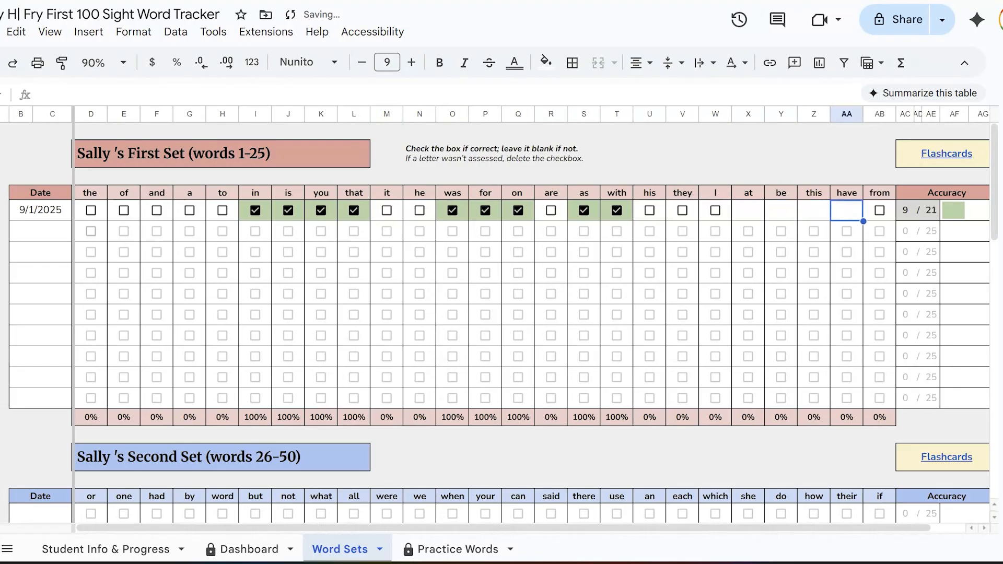
key(Right)
key(Delete)
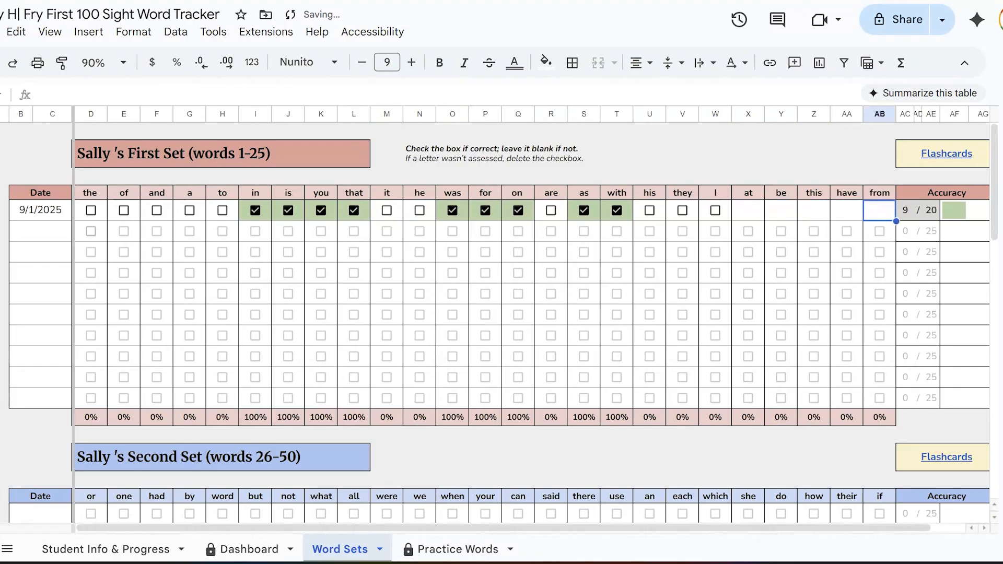
key(Right)
key(Right)
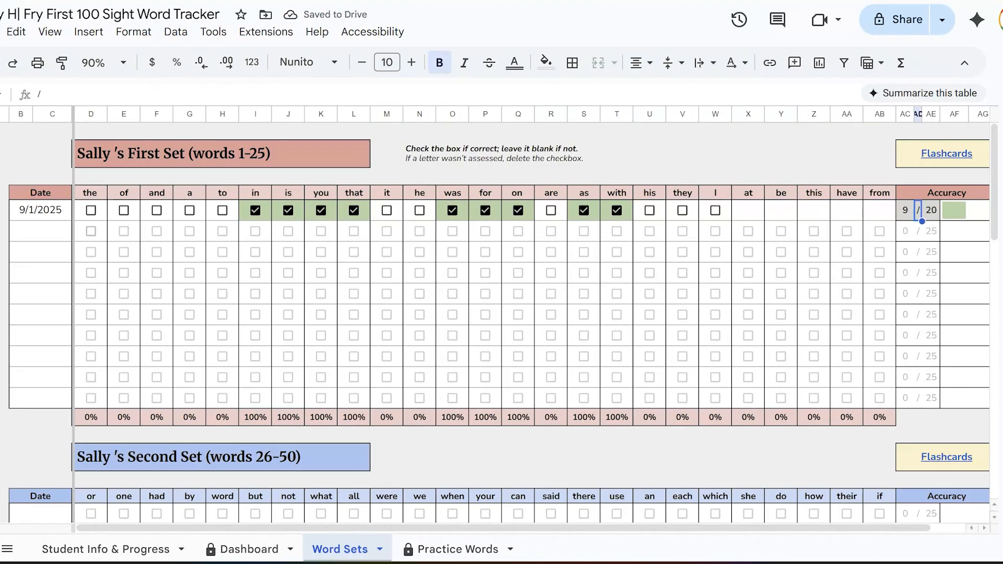
key(Right)
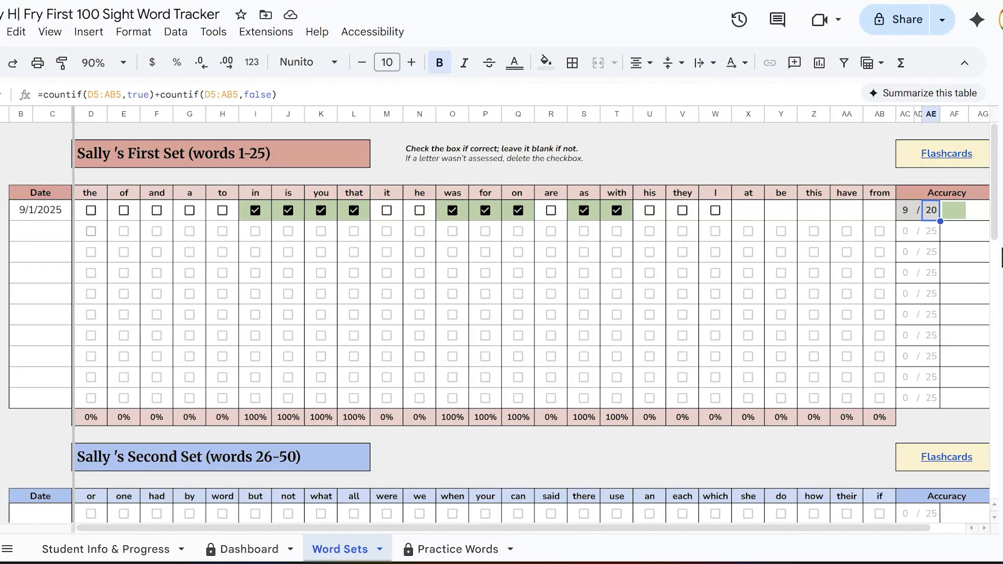
Step: Undo the deletion of the 9/1/2025 checkboxes from "at" through "from"
key(ctrl+z)
key(ctrl+z)
key(ctrl+z)
key(ctrl+z)
key(ctrl+z)
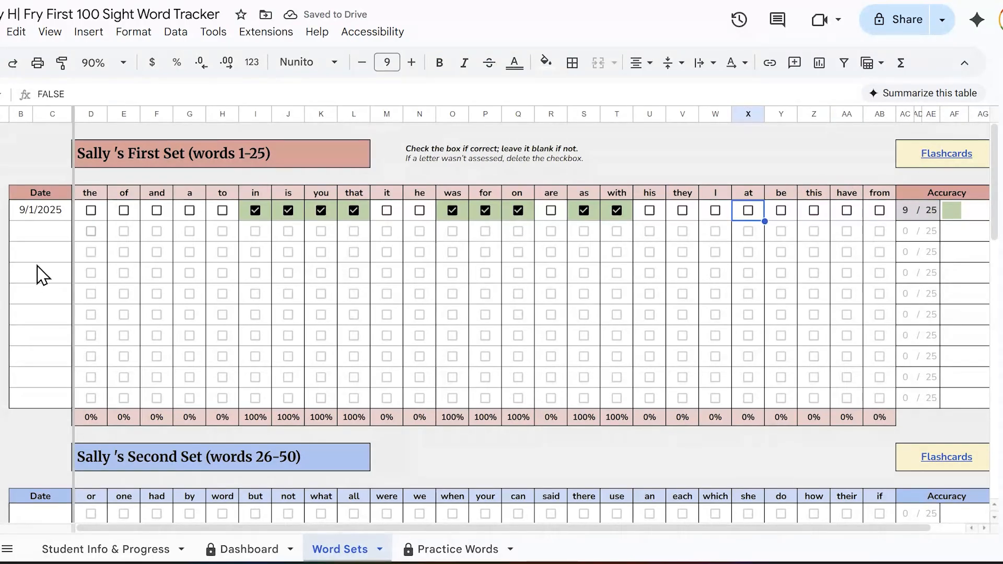
Step: Enter 9/9/2025 as the second trial date of the First Set
click(31, 230)
double_click(32, 230)
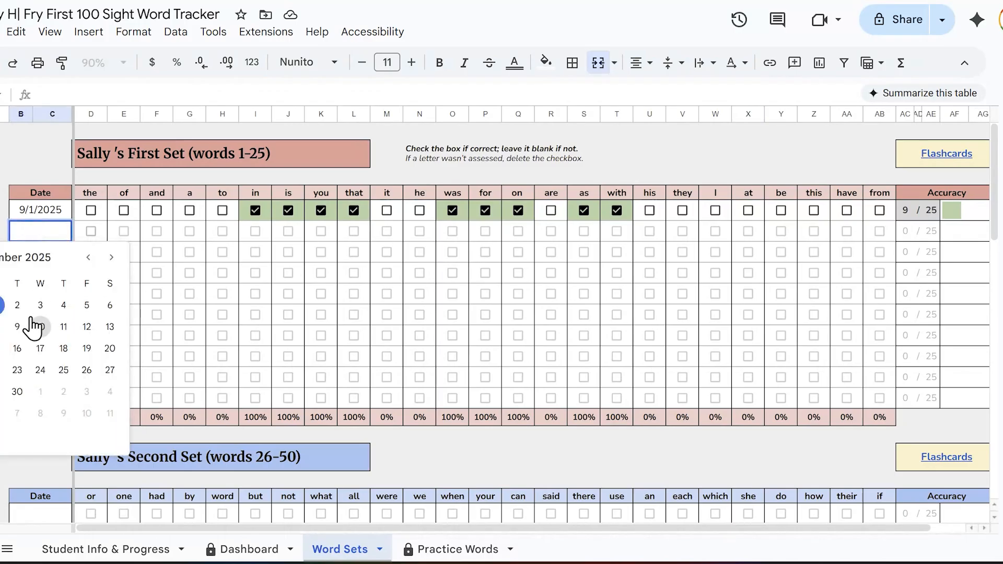
click(17, 328)
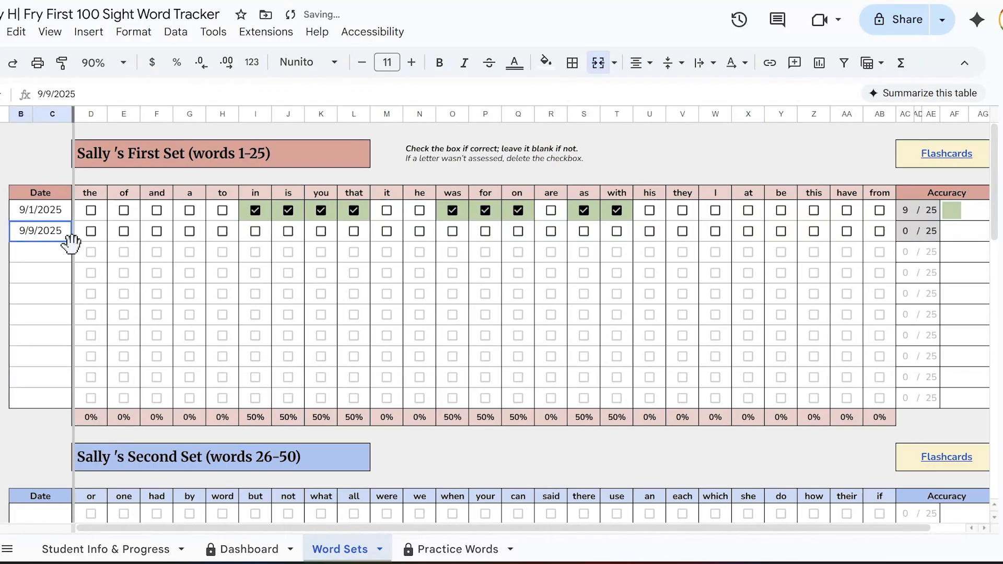
Step: Mark all 25 First Set words, from "the" through "from", as correct for 9/9/2025
key(Tab)
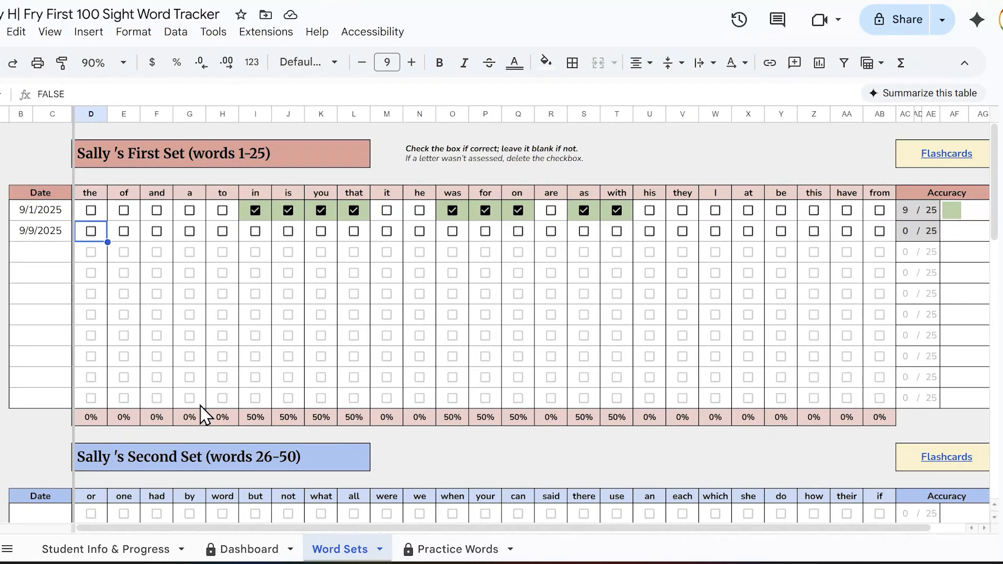
key(shift+Right)
key(shift+Right)
key(shift+Right)
key(shift+Right)
key(shift+Right)
key(shift+Right)
key(shift+Right)
key(shift+Right)
key(shift+Right)
key(shift+Right)
key(shift+Right)
key(shift+Right)
key(shift+Right)
key(shift+Right)
key(shift+Right)
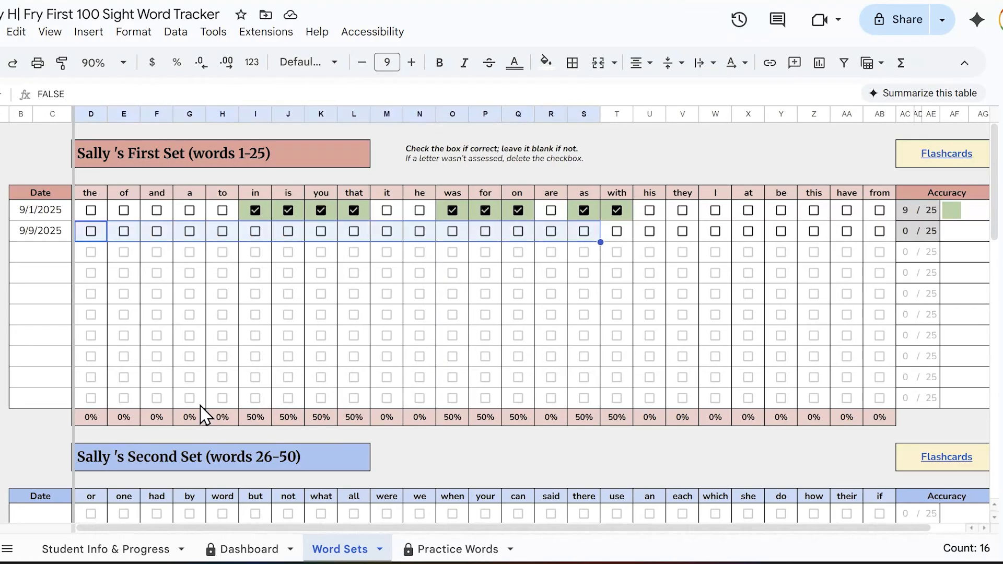
key(shift+Right)
key(shift+Right)
key(shift+Right)
key(shift+Right)
key(shift+Right)
key(shift+Right)
key(shift+Right)
key(shift+Right)
key(shift+Right)
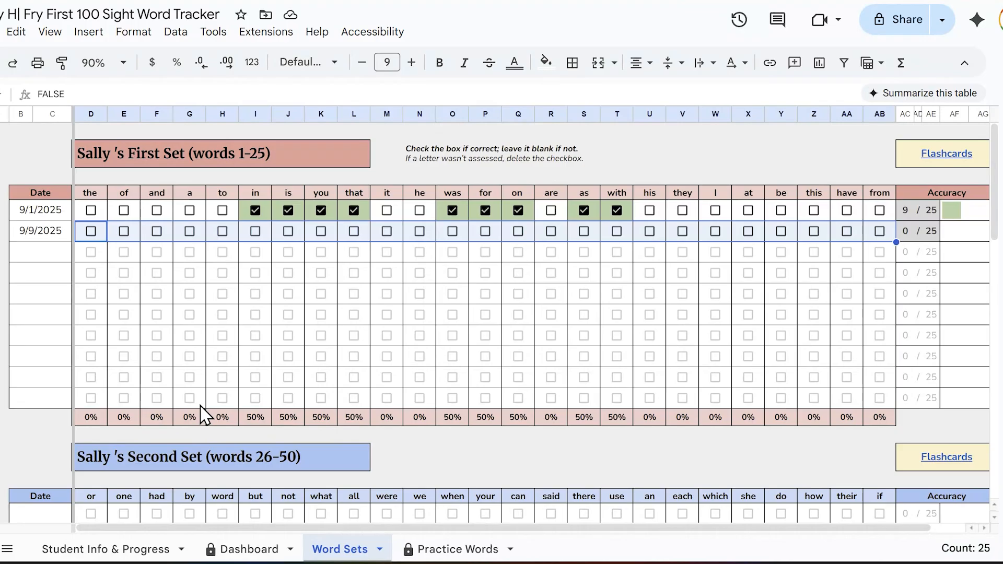
key(space)
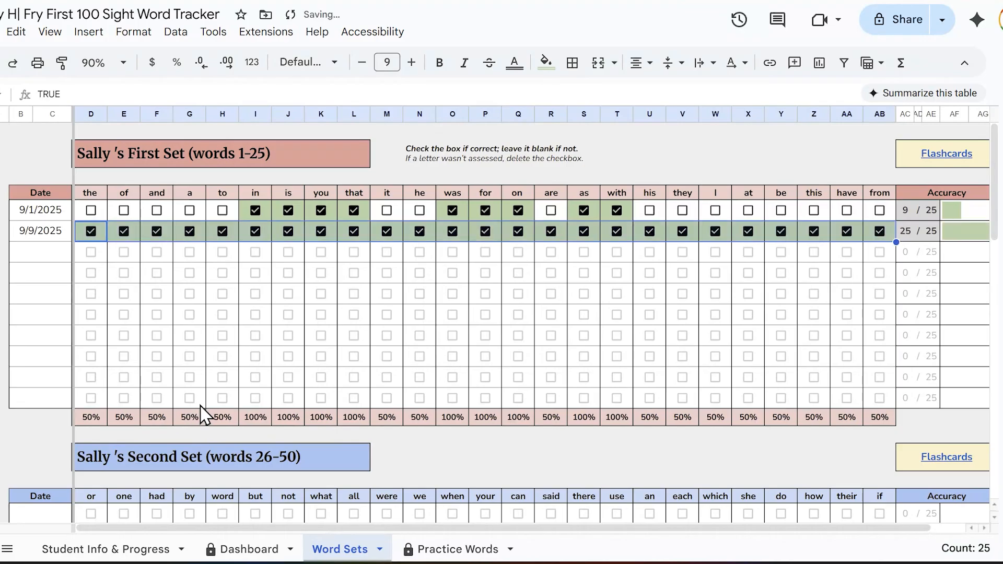
key(space)
key(space)
key(space)
key(space)
click(550, 479)
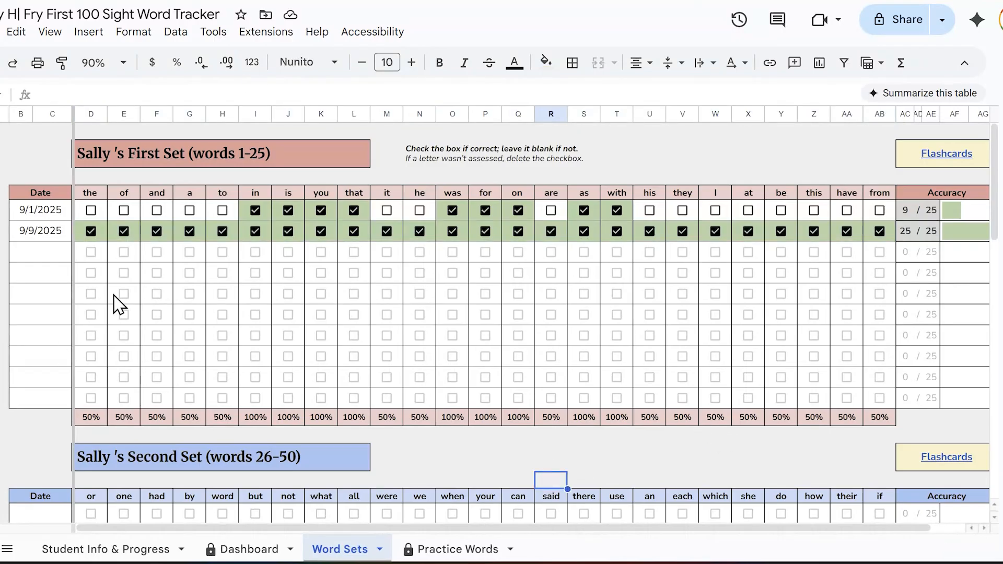
Step: Enter 9/17/2025 as the third First Set trial date and mark "a" and "to" as correct for it
double_click(44, 252)
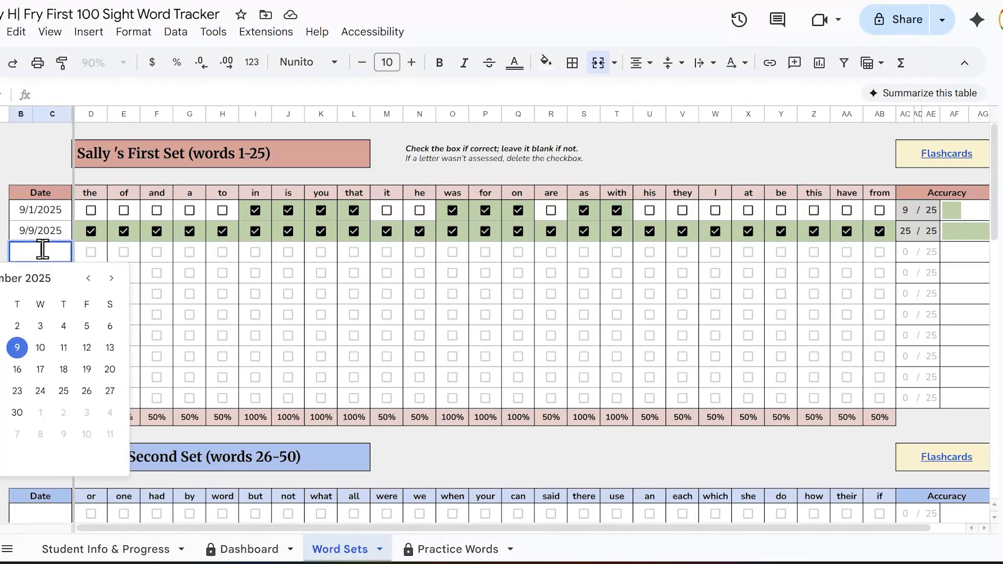
click(41, 369)
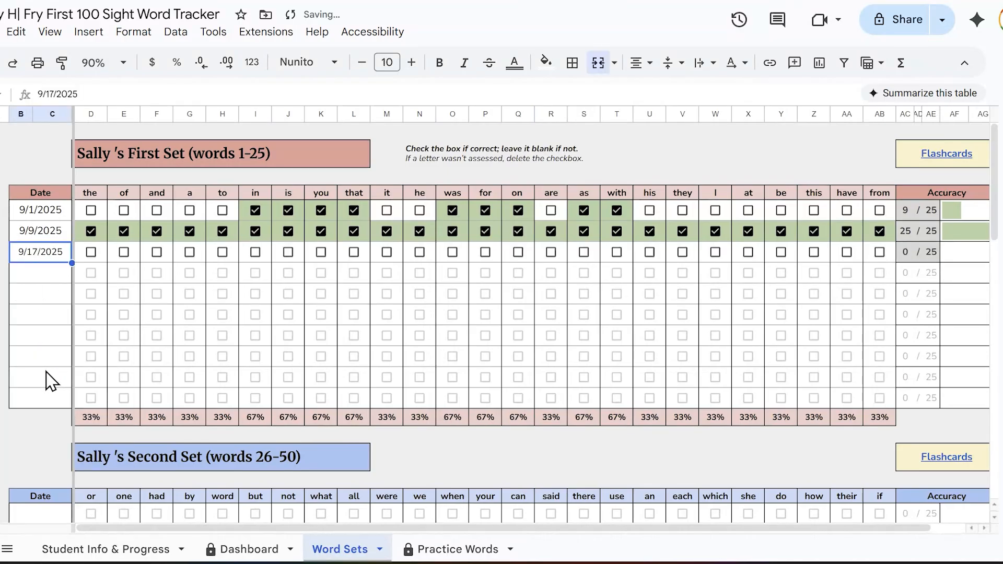
click(190, 254)
click(222, 252)
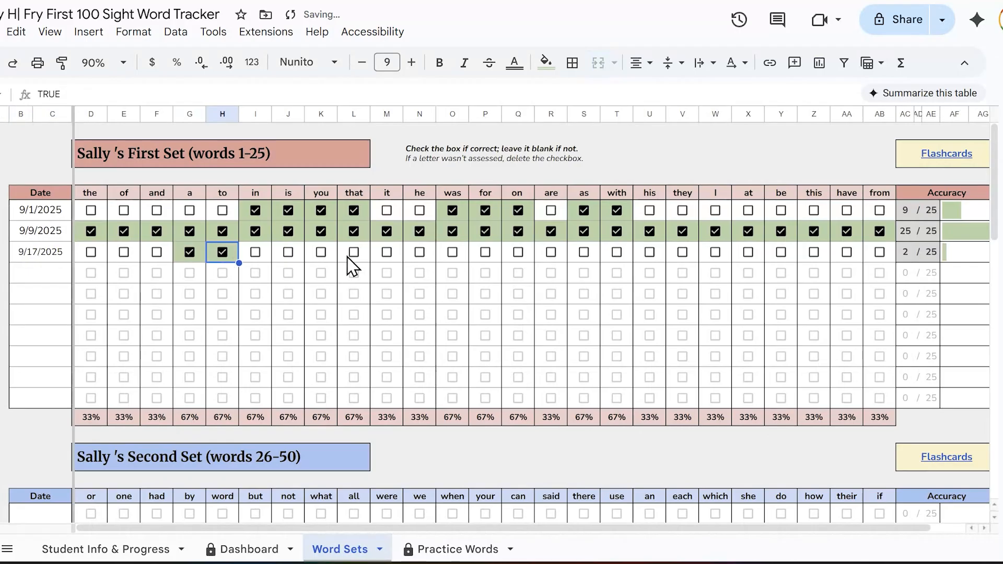
Step: Delete the 9/17/2025 checkbox for "that" as an unassessed word and undo the deletion
click(364, 255)
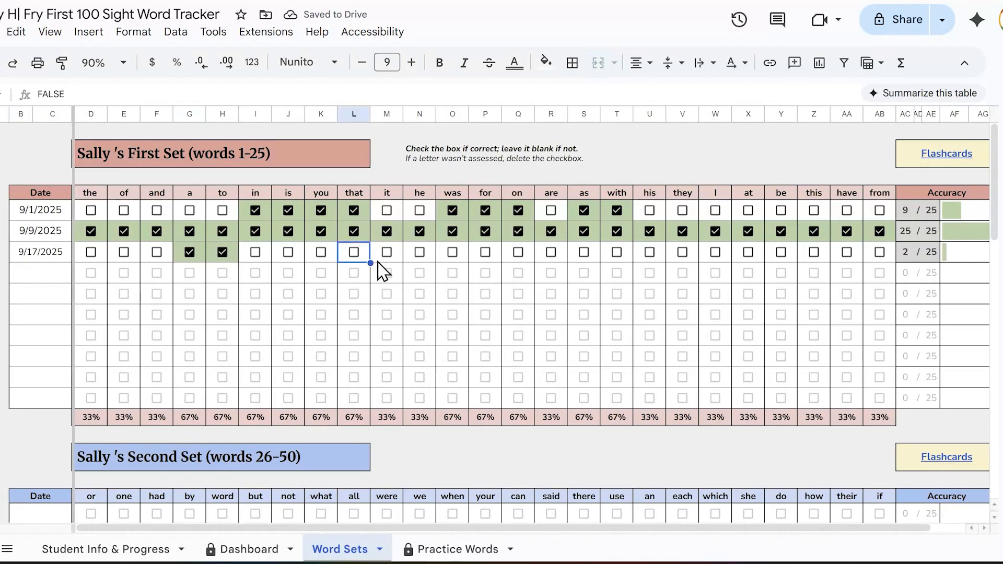
key(Delete)
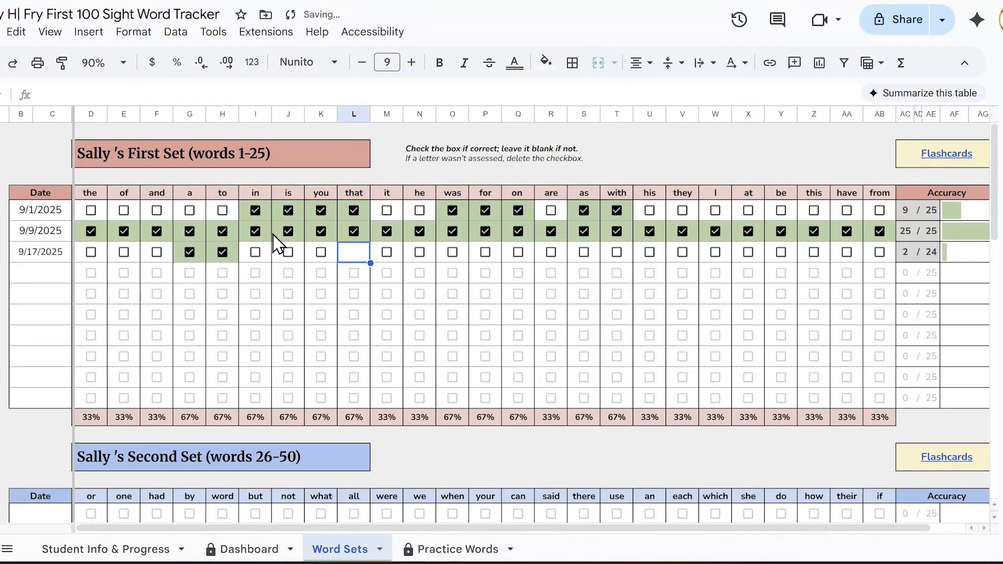
key(ctrl+z)
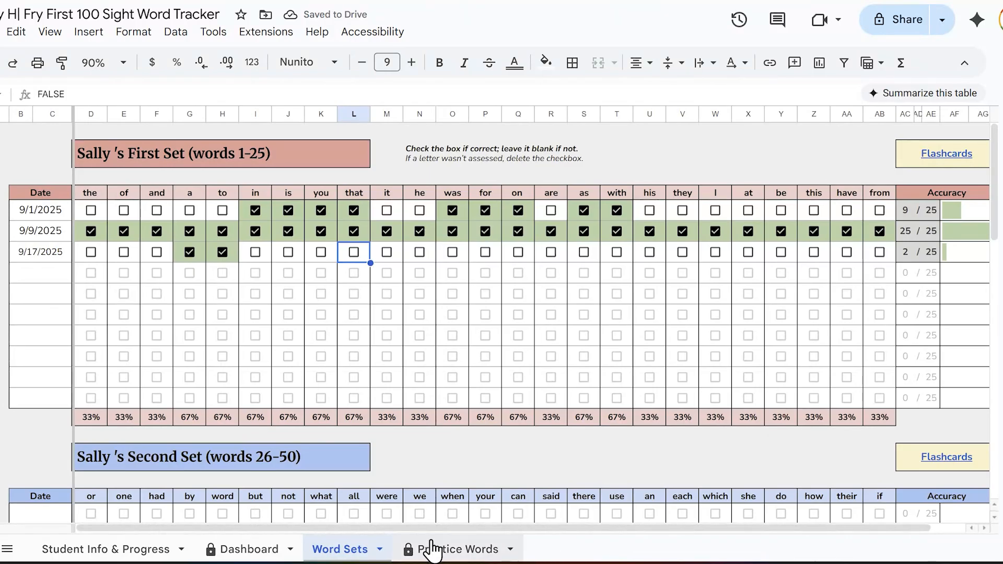
Step: Set the word set on the Practice Words sheet to Third Set (words 51-75), leaving the trial date blank
click(438, 549)
click(898, 354)
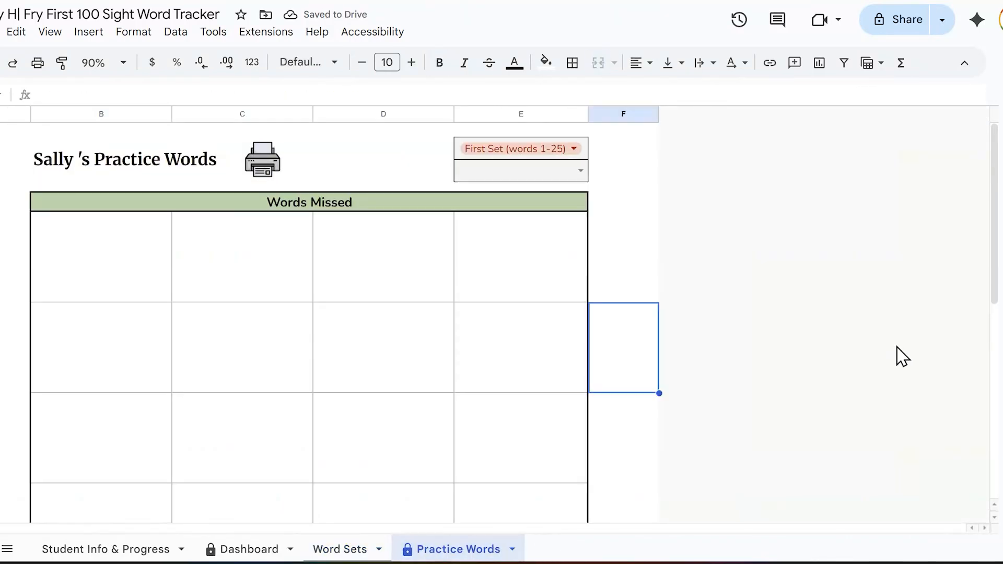
click(562, 152)
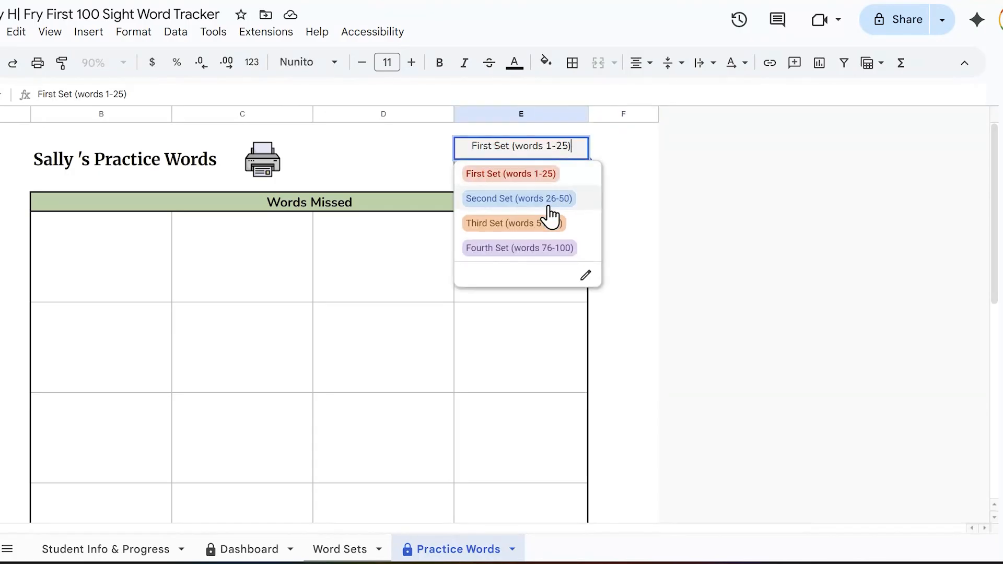
click(542, 230)
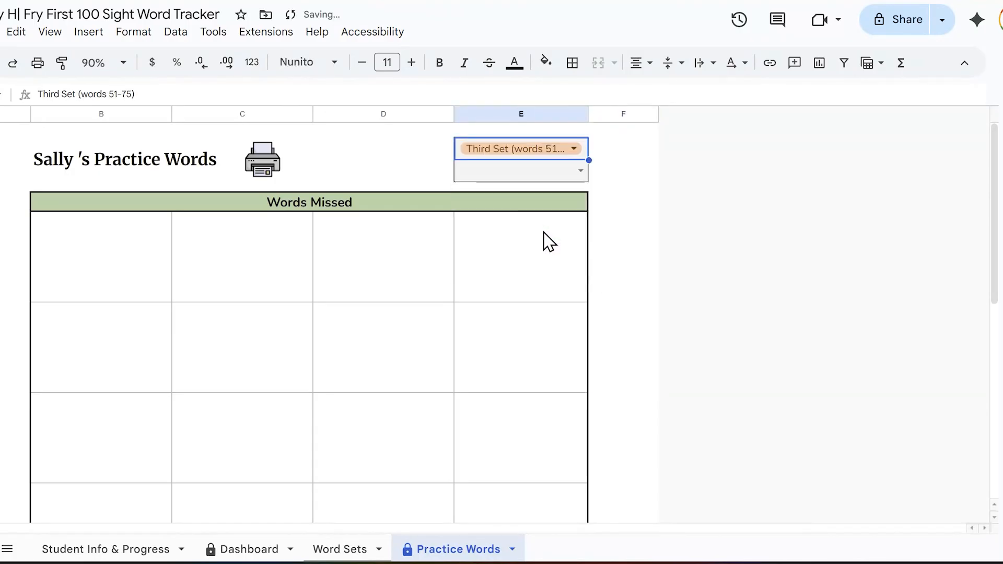
click(587, 171)
click(748, 191)
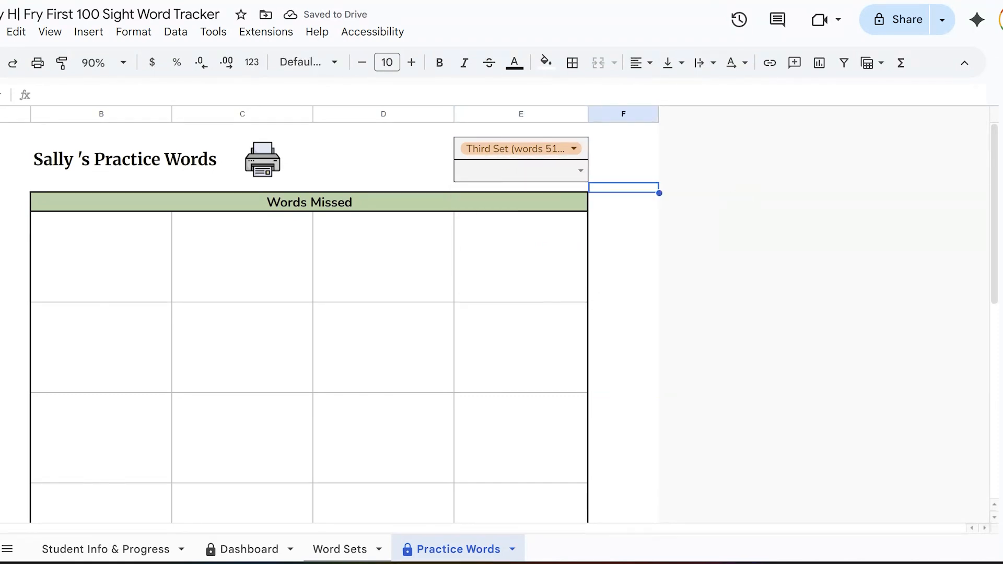
Step: On the Word Sets sheet, replace the First Set header words "the", "of", "and" and "a" with "car", "bat", "sat" and "sit"
click(324, 548)
scroll(339, 512, down, 10)
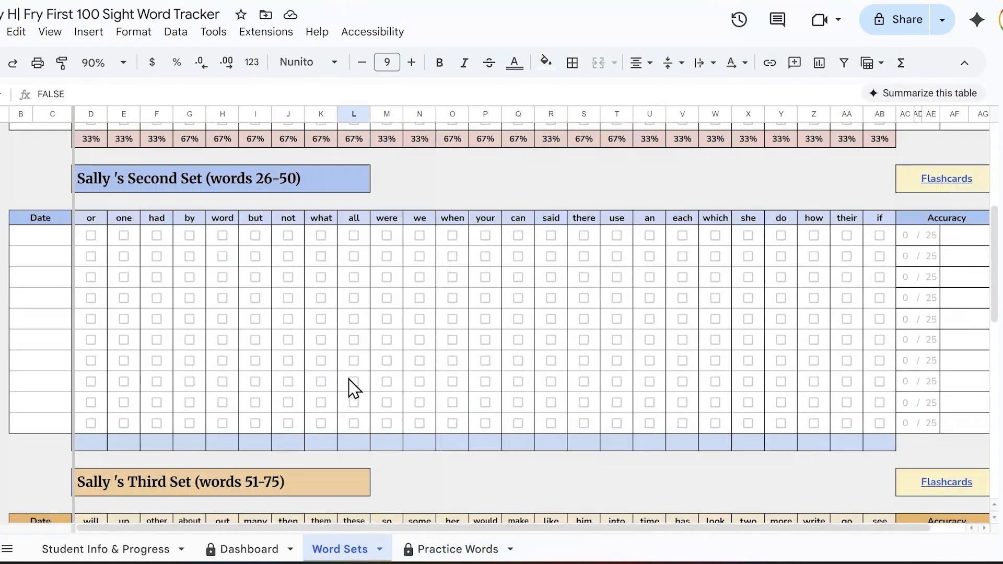
scroll(362, 405, up, 7)
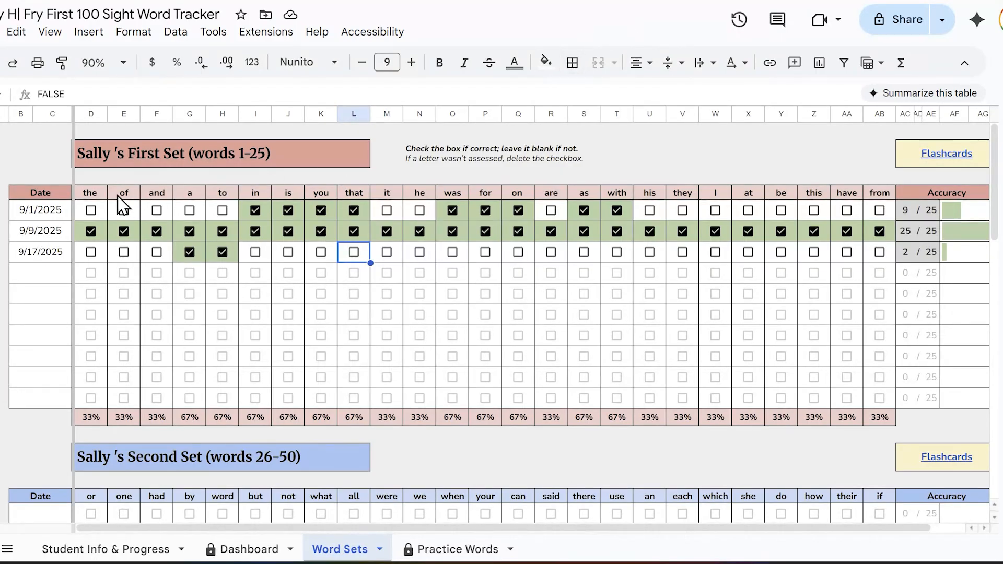
click(90, 193)
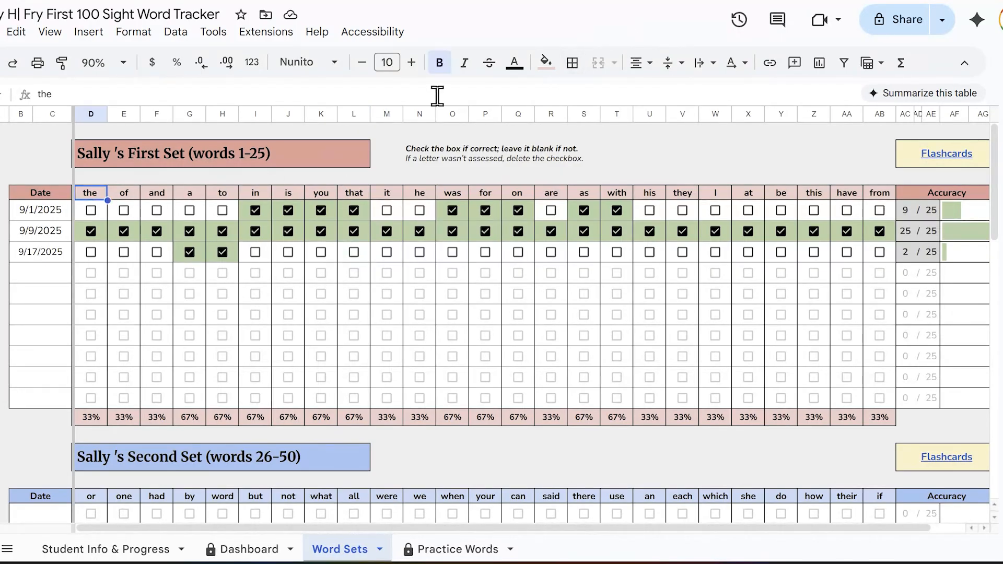
text(car)
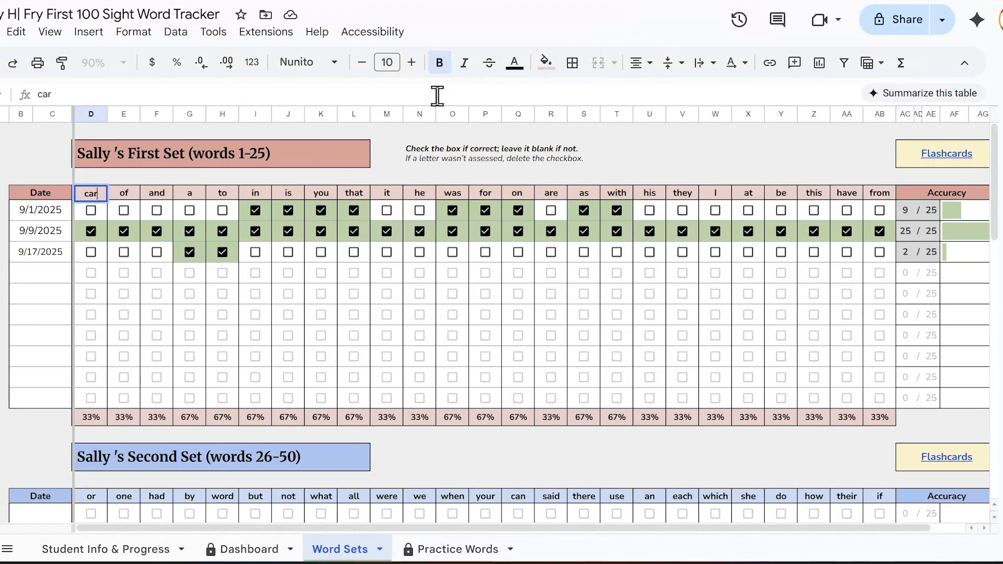
key(Tab)
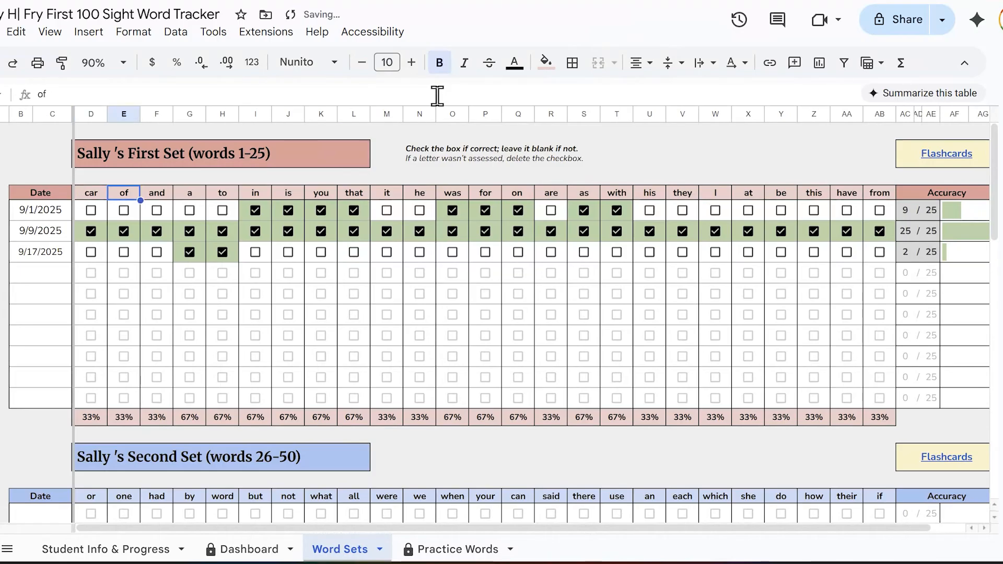
text(bat)
key(Tab)
text(sat)
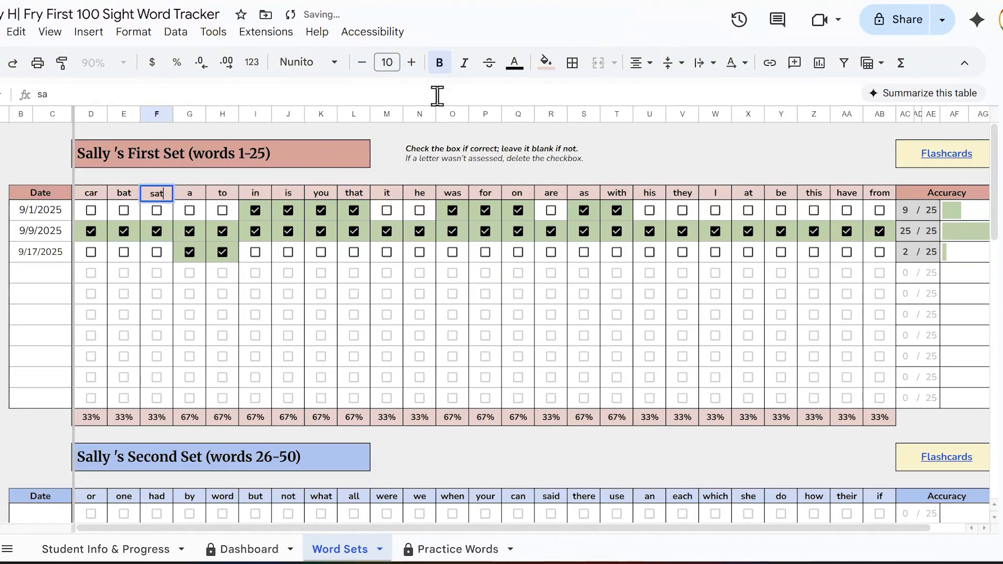
key(Tab)
text(sit)
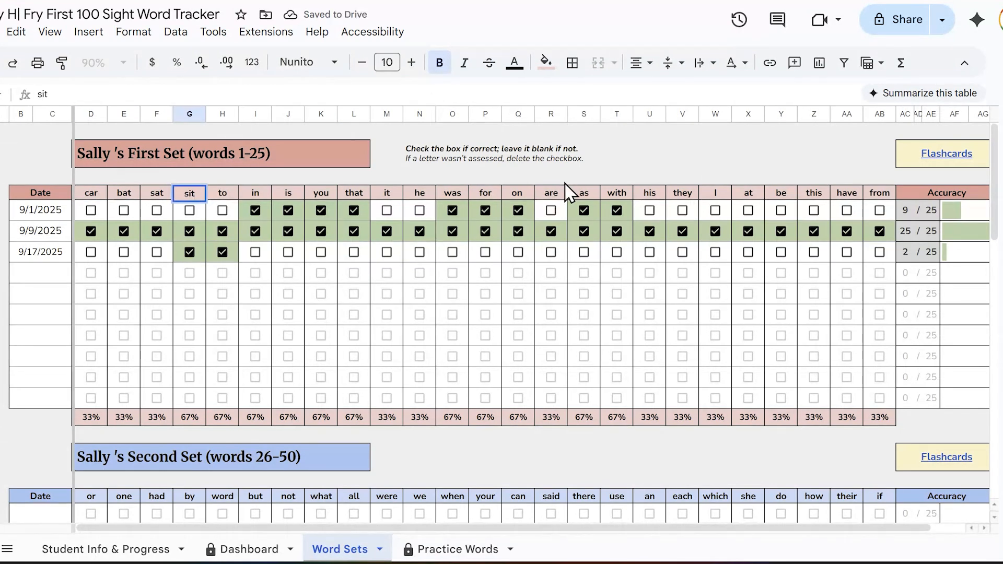
click(544, 161)
click(531, 137)
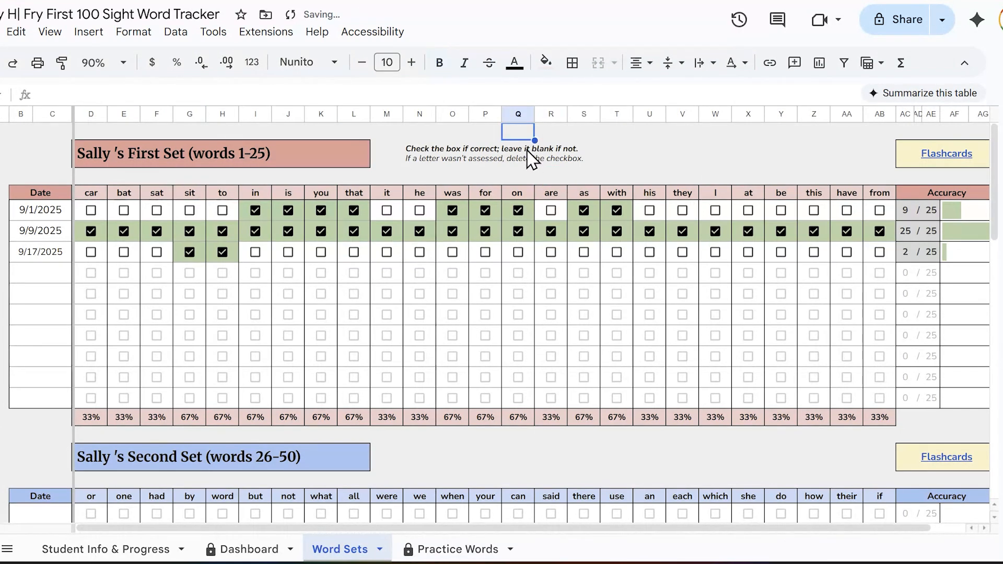
Step: Undo the word replacements in the First Set header row, back to "the", "of", "and" and "a"
key(ctrl+z)
key(ctrl+z)
key(ctrl+z)
key(ctrl+z)
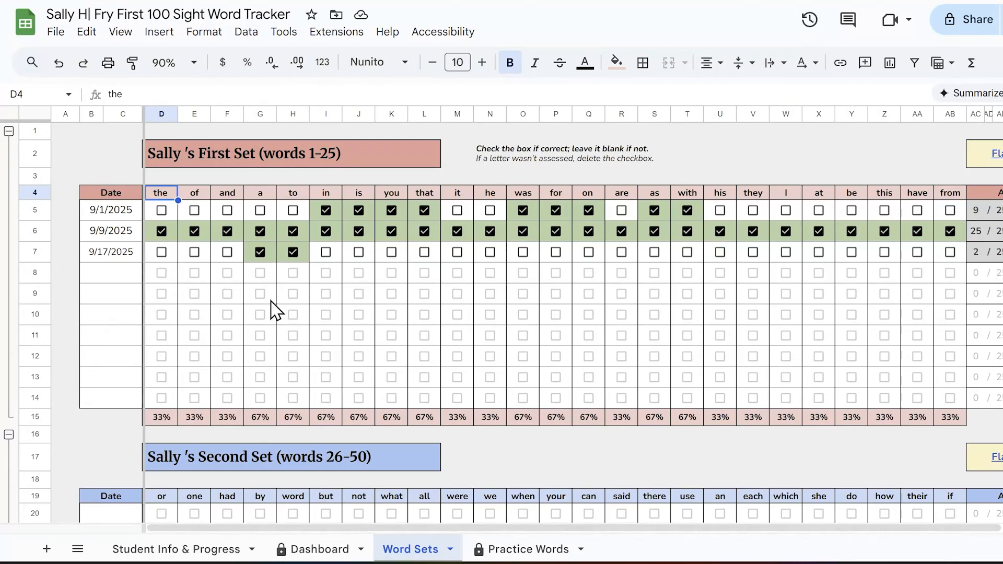
Step: Collapse the row groups of the First, Second and Third Sets, allowing the edit to the protected sheet
click(9, 131)
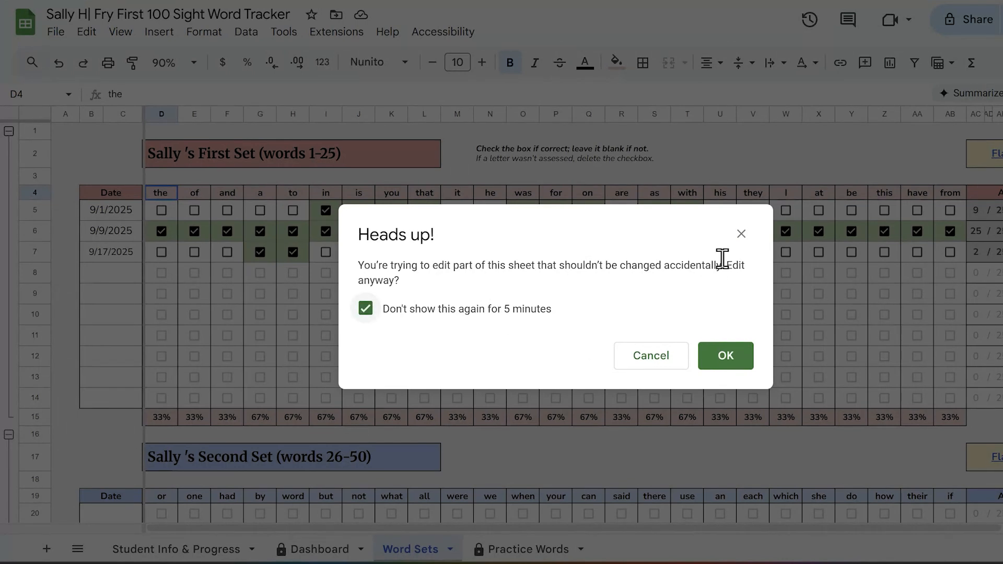
click(744, 365)
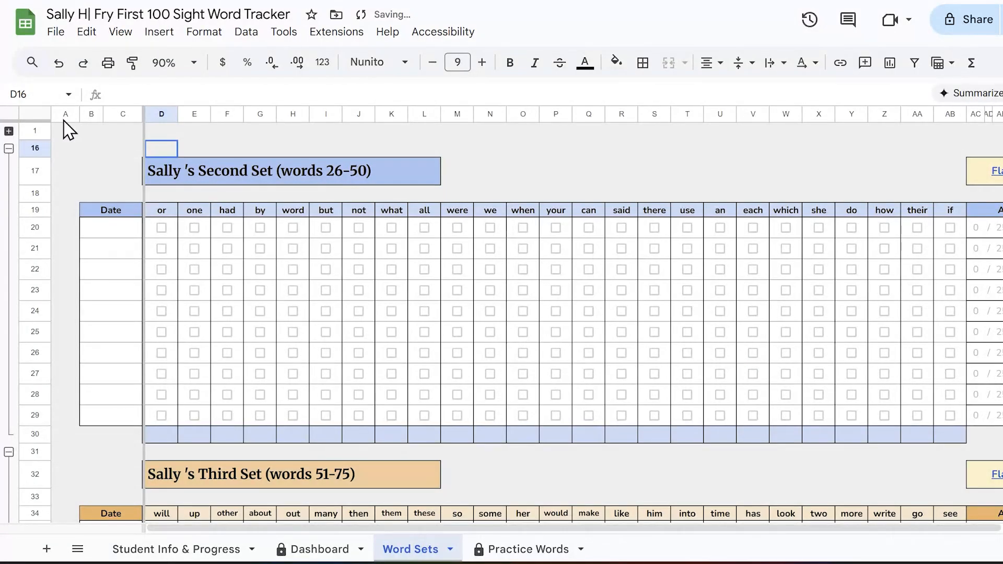
click(8, 131)
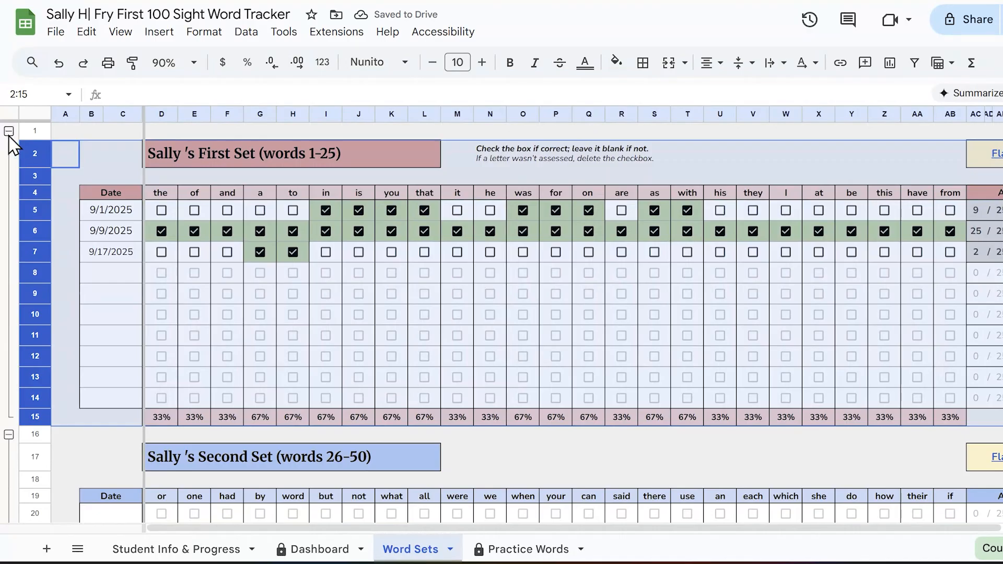
click(9, 132)
click(97, 177)
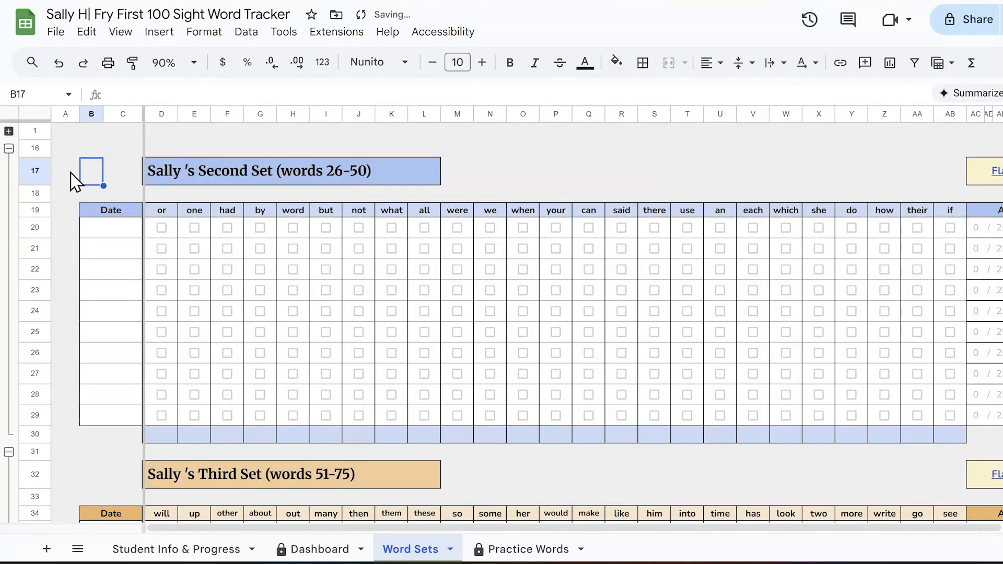
click(8, 151)
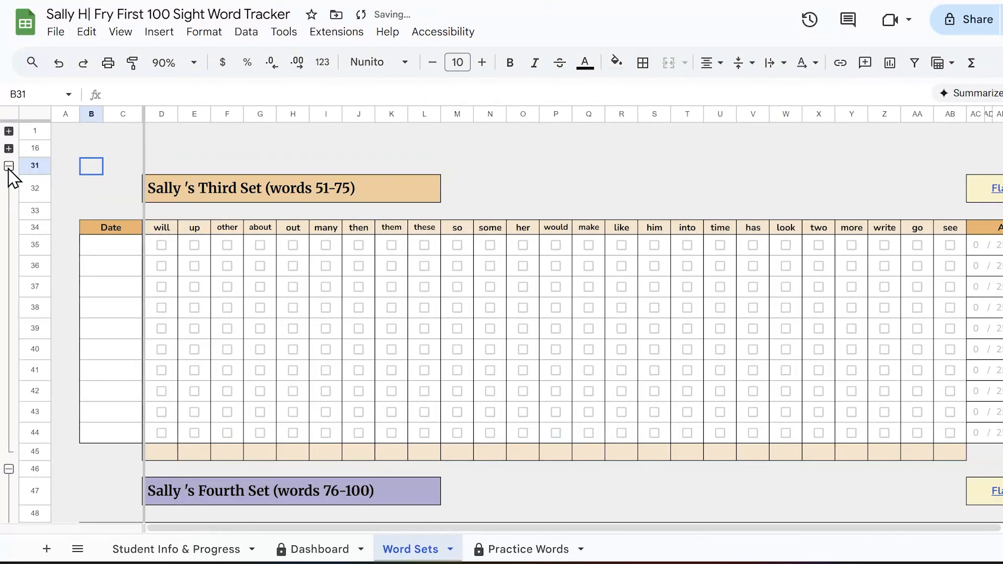
click(9, 167)
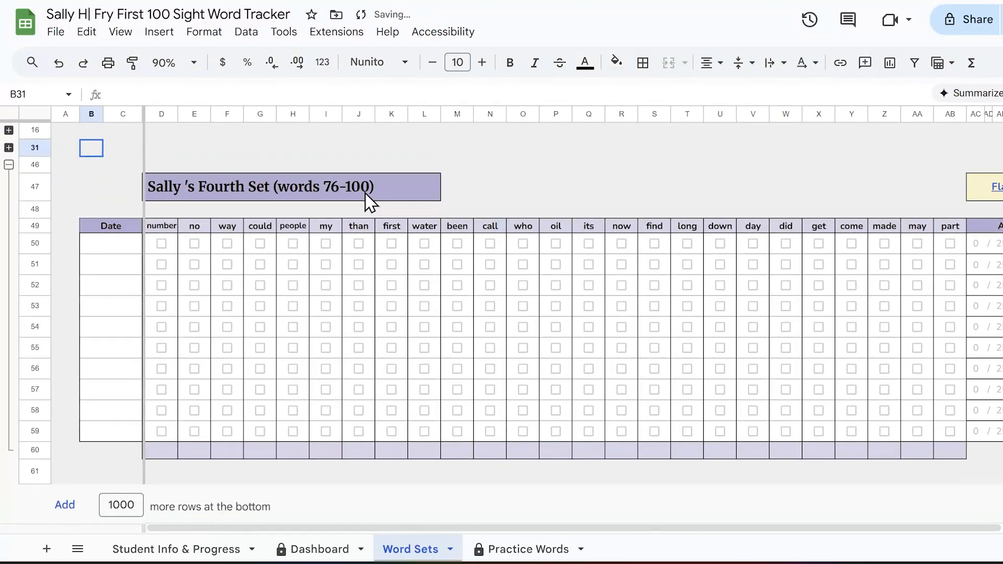
Step: Expand the row groups of the Third, Second and First Sets again and clear the row selection
click(9, 166)
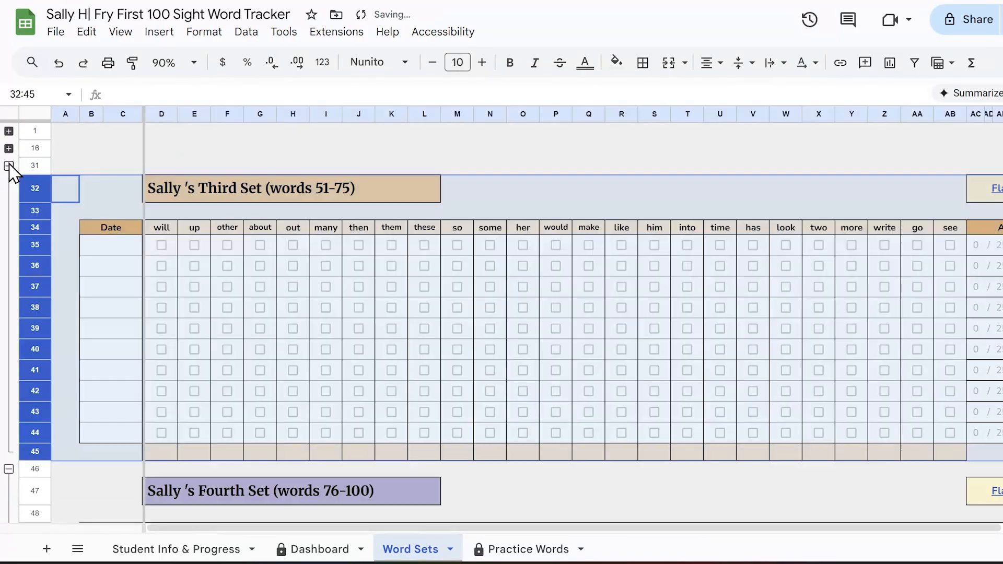
click(8, 149)
click(9, 130)
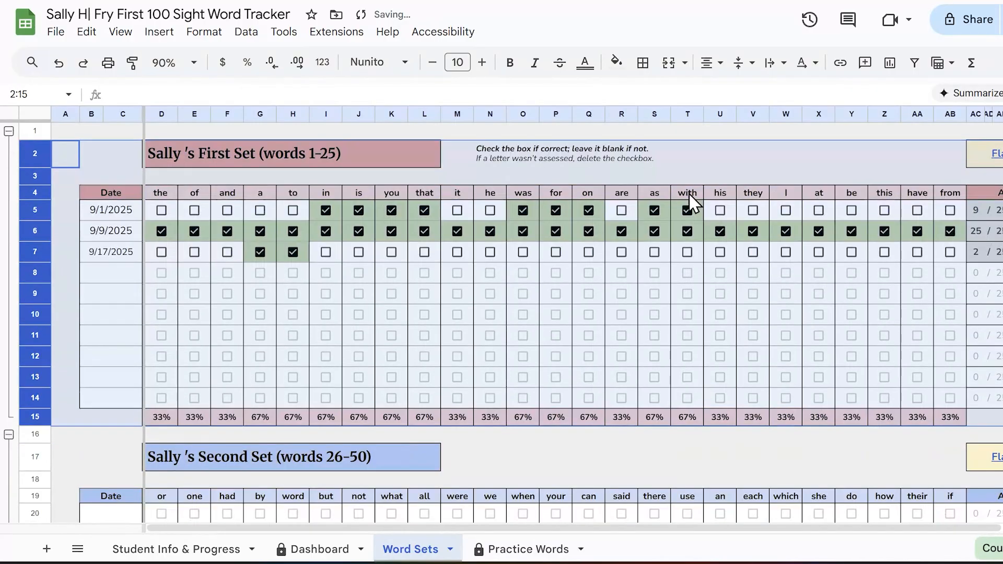
click(555, 457)
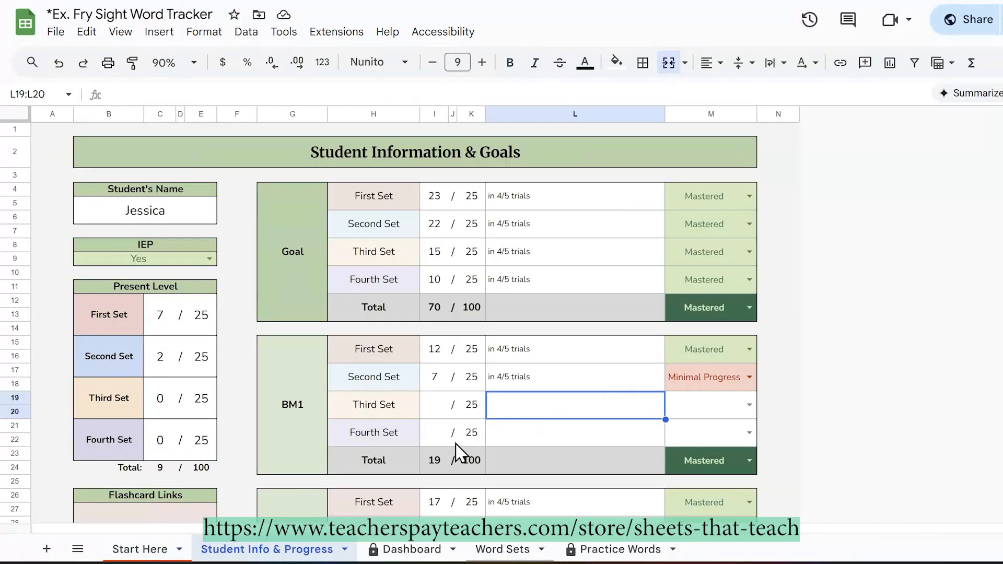
Step: Open the Dashboard of the example Fry Sight Word Tracker and examine the trial accuracy and missed words of each set
click(415, 548)
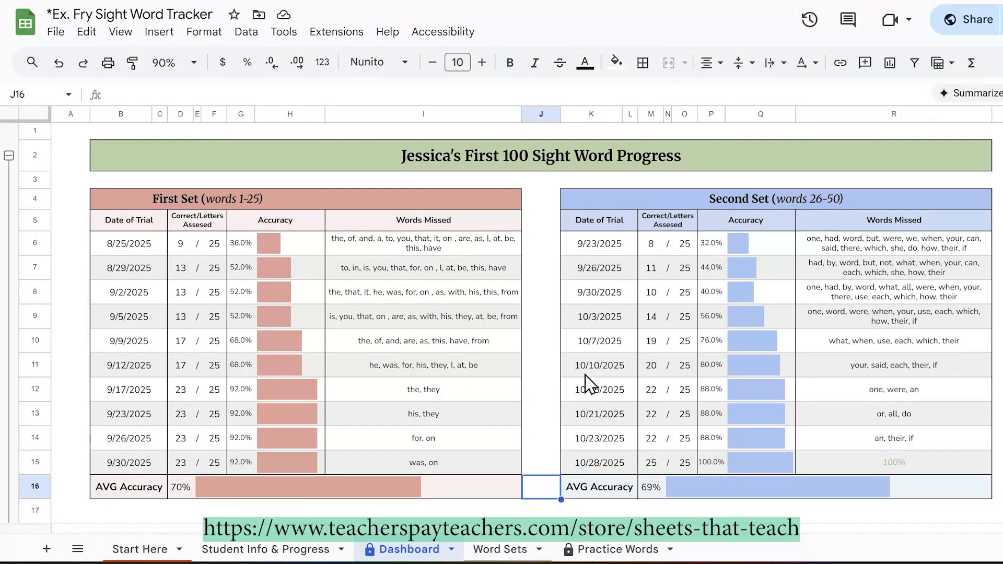
scroll(576, 373, down, 3)
scroll(577, 355, down, 5)
scroll(575, 324, up, 10)
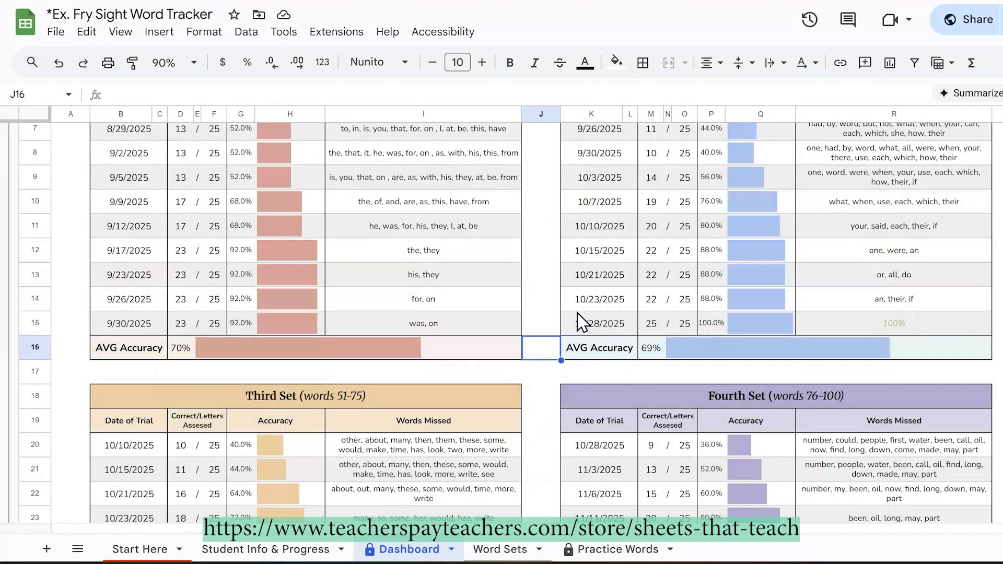